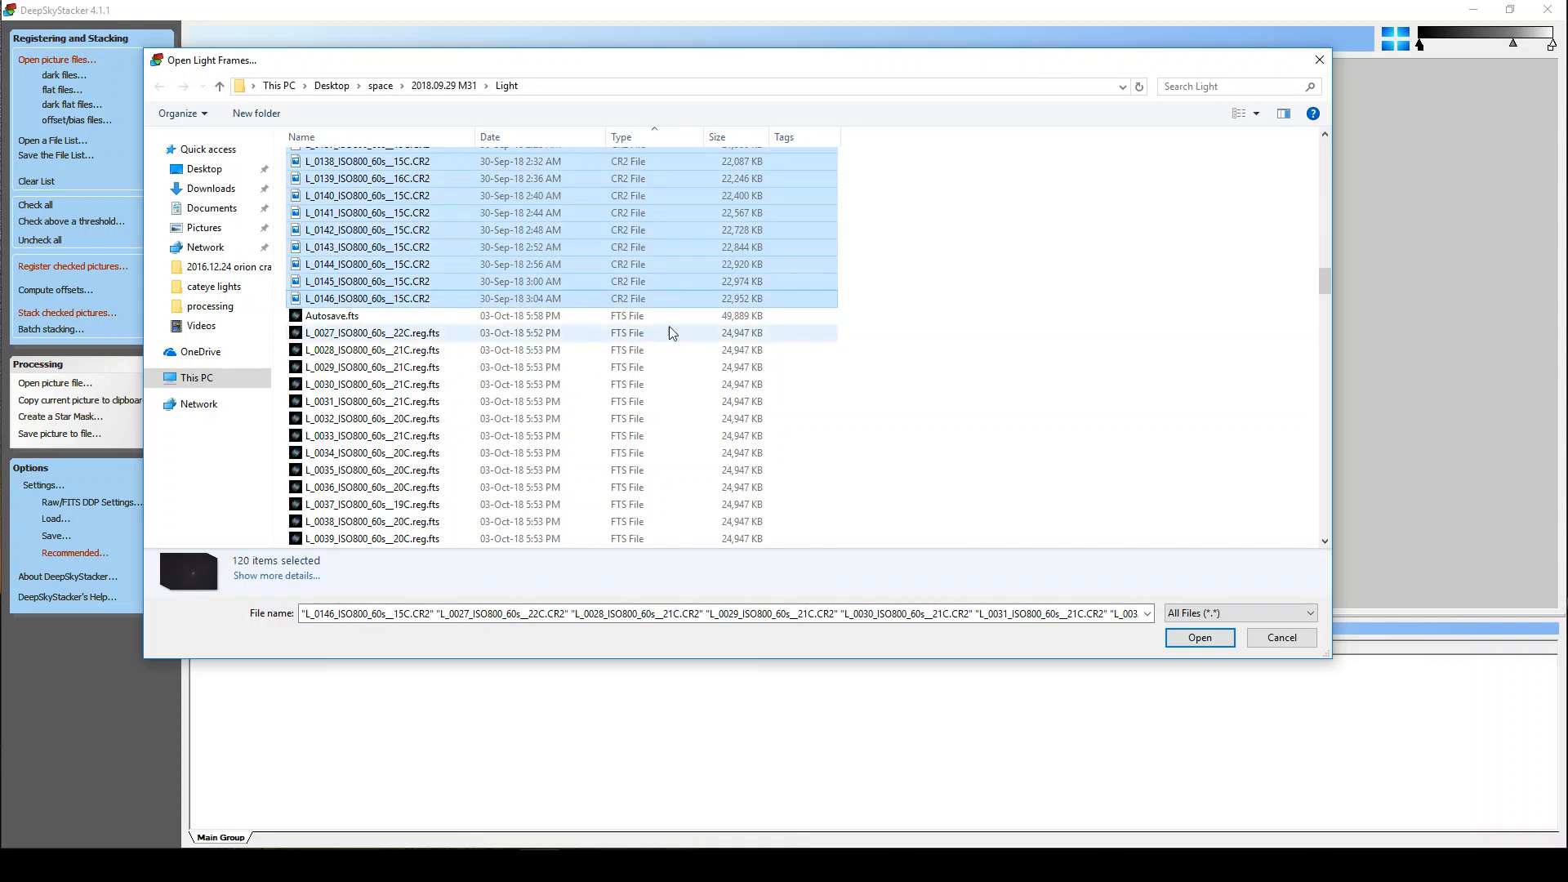
Step: Load the 120 CR2 light frames L_0027 to L_0146 from the Light folder and check all of them for stacking
click(1325, 223)
drag(1325, 222, 1325, 127)
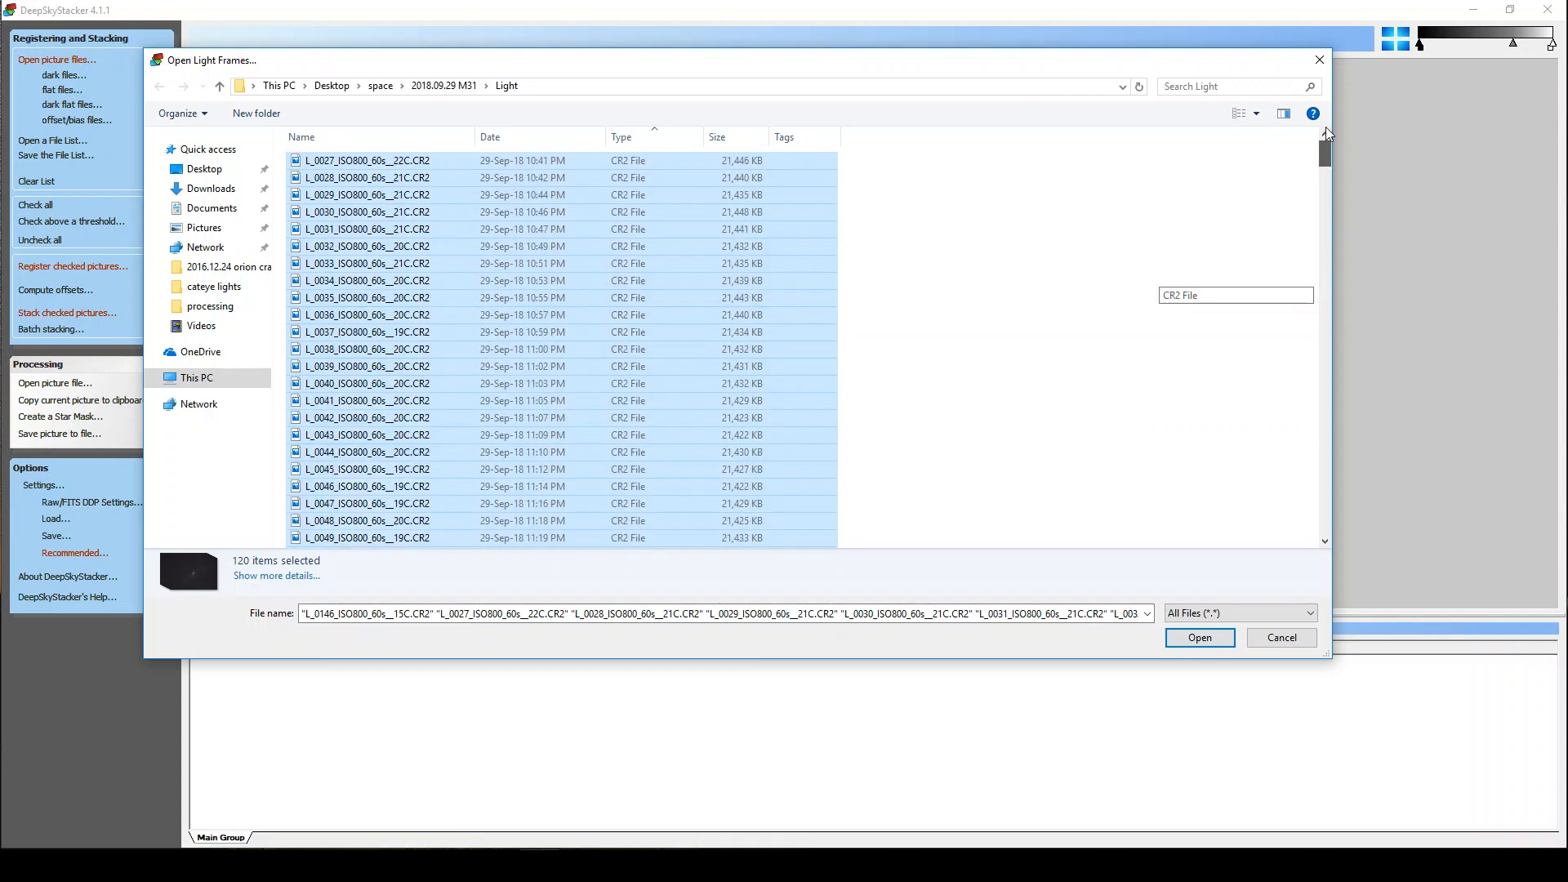
click(1199, 638)
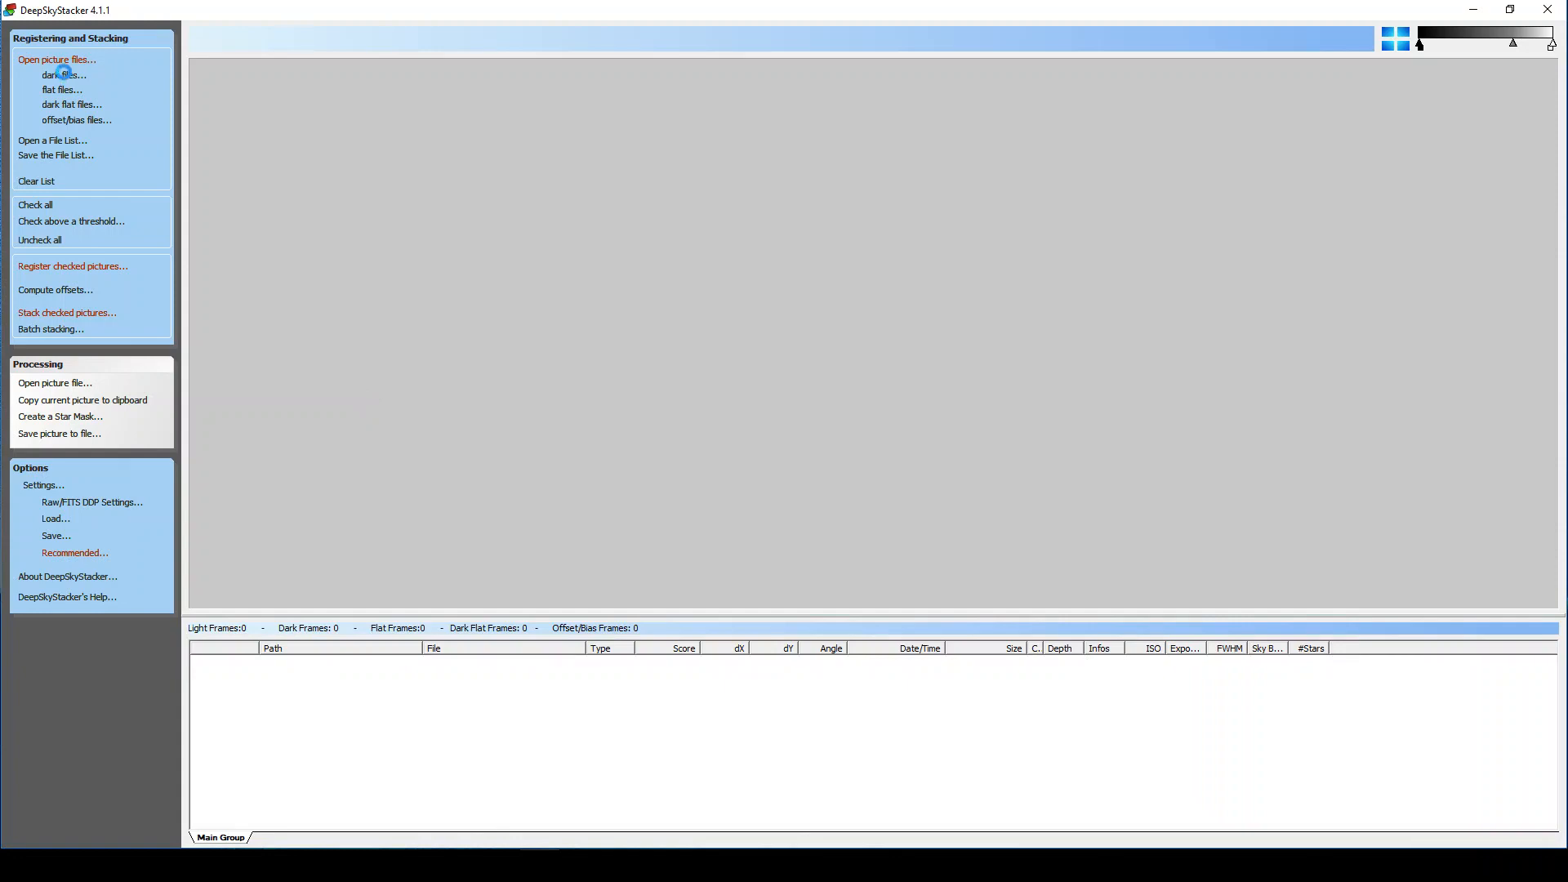
click(41, 205)
Step: Add all 12 dark frames, D_0011 to D_0022, from the DARK folder
click(64, 76)
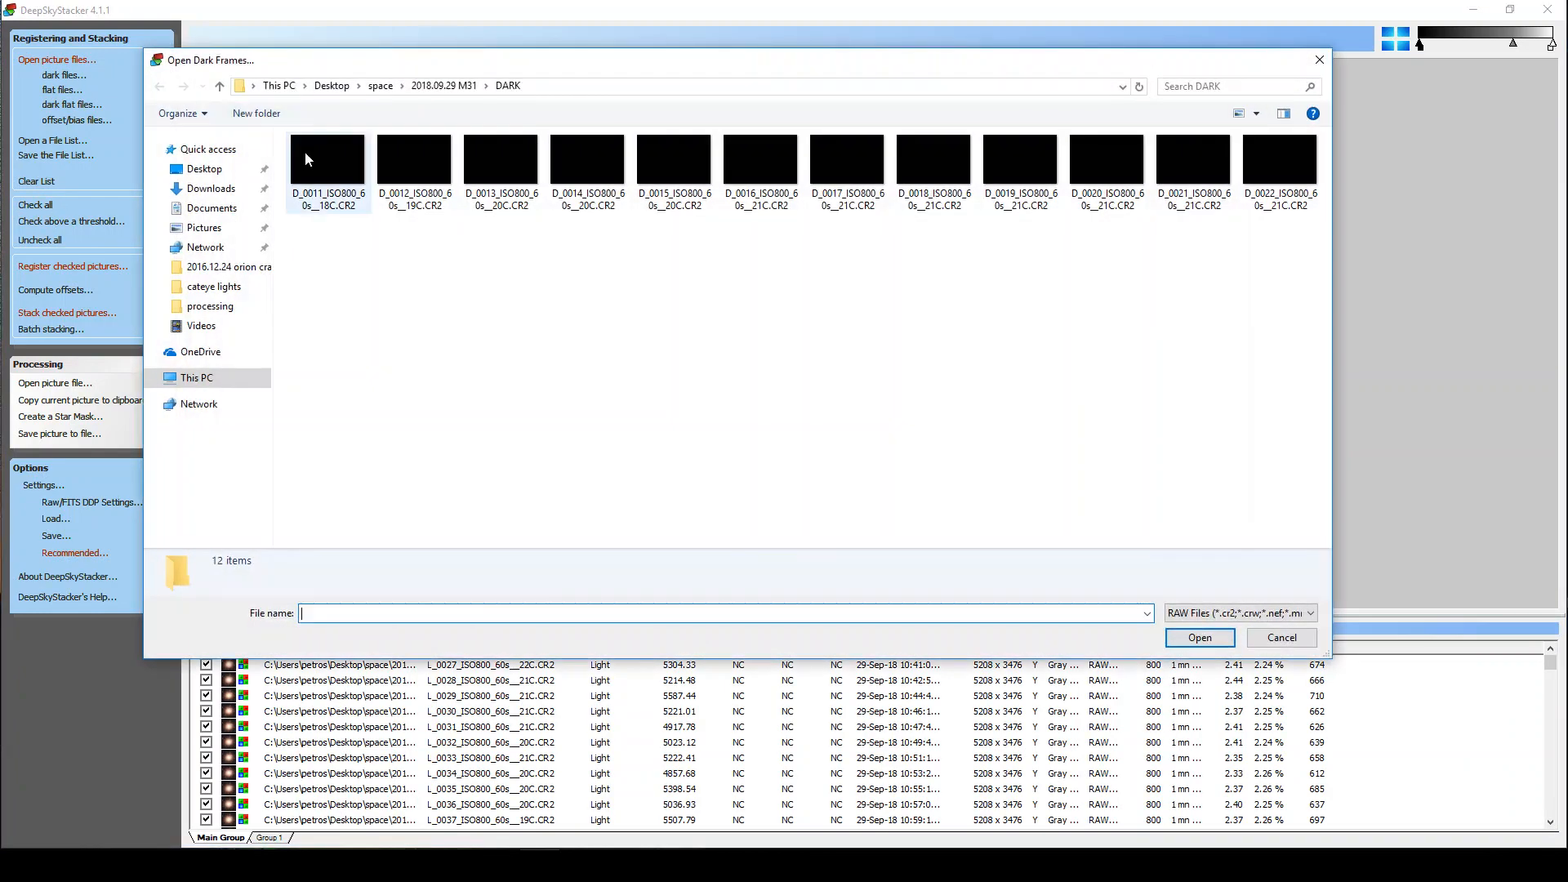
click(307, 155)
shift+click(1274, 161)
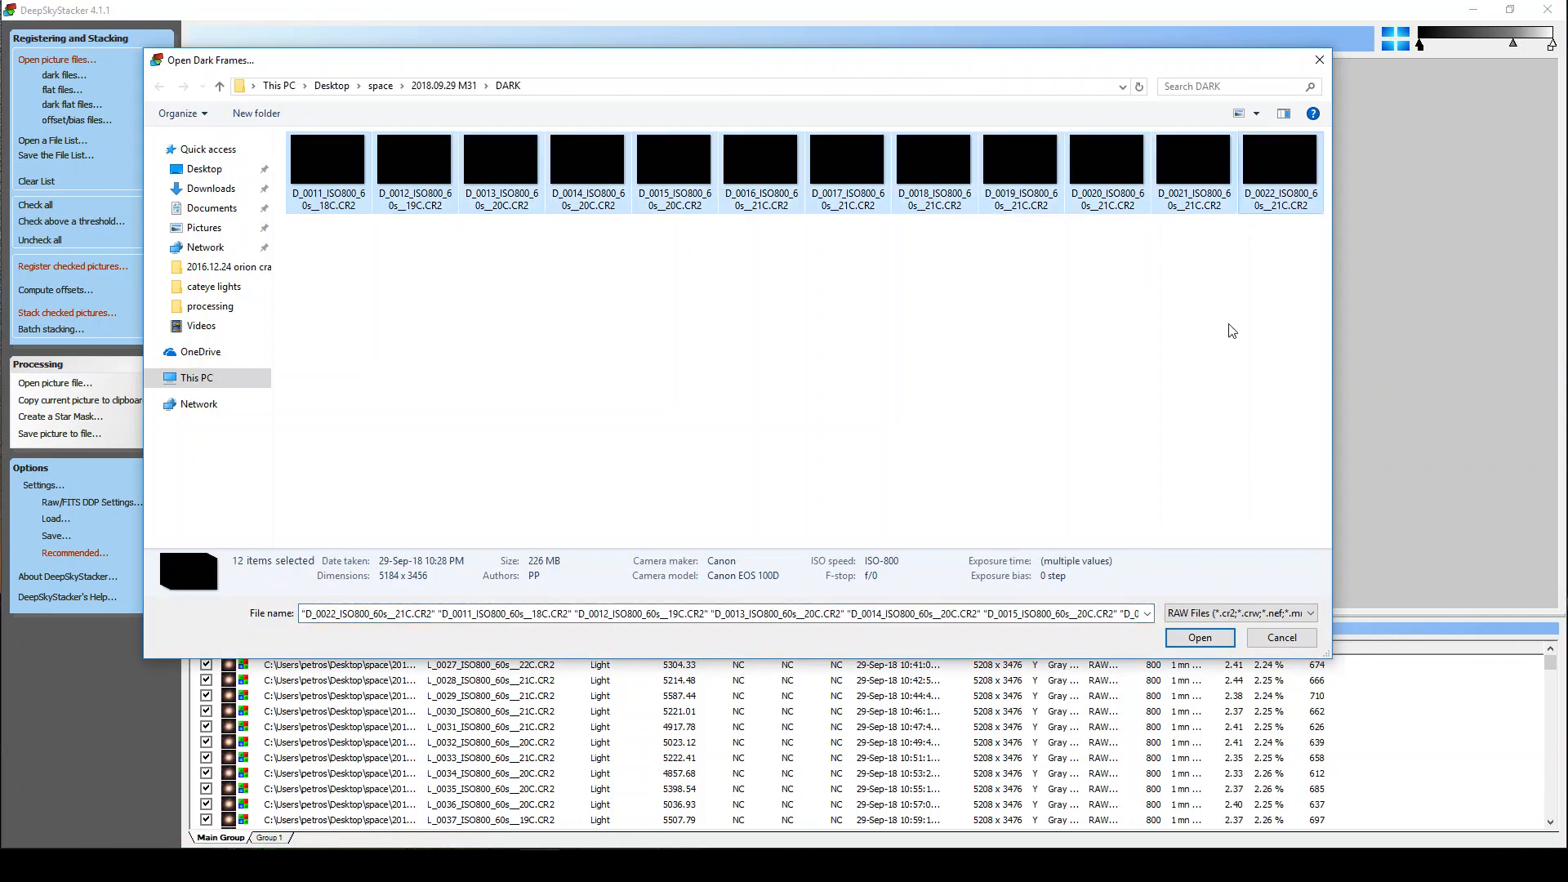
click(1188, 637)
Step: Add all 21 flat frames, F_0148 to F_0168, from the F folder
click(54, 90)
click(325, 183)
shift+click(1009, 292)
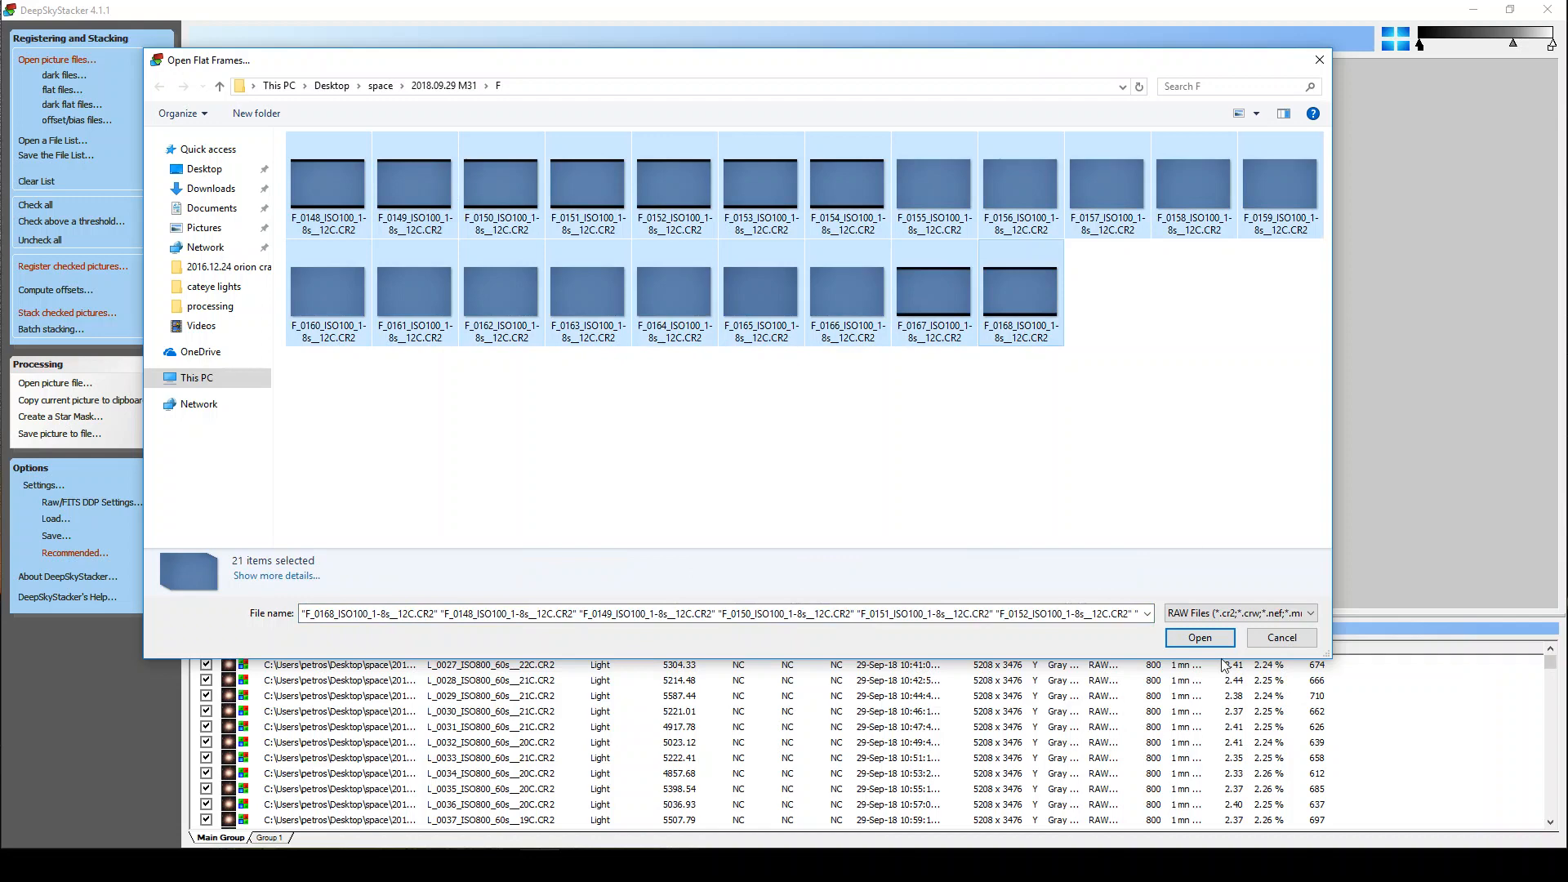
click(1202, 636)
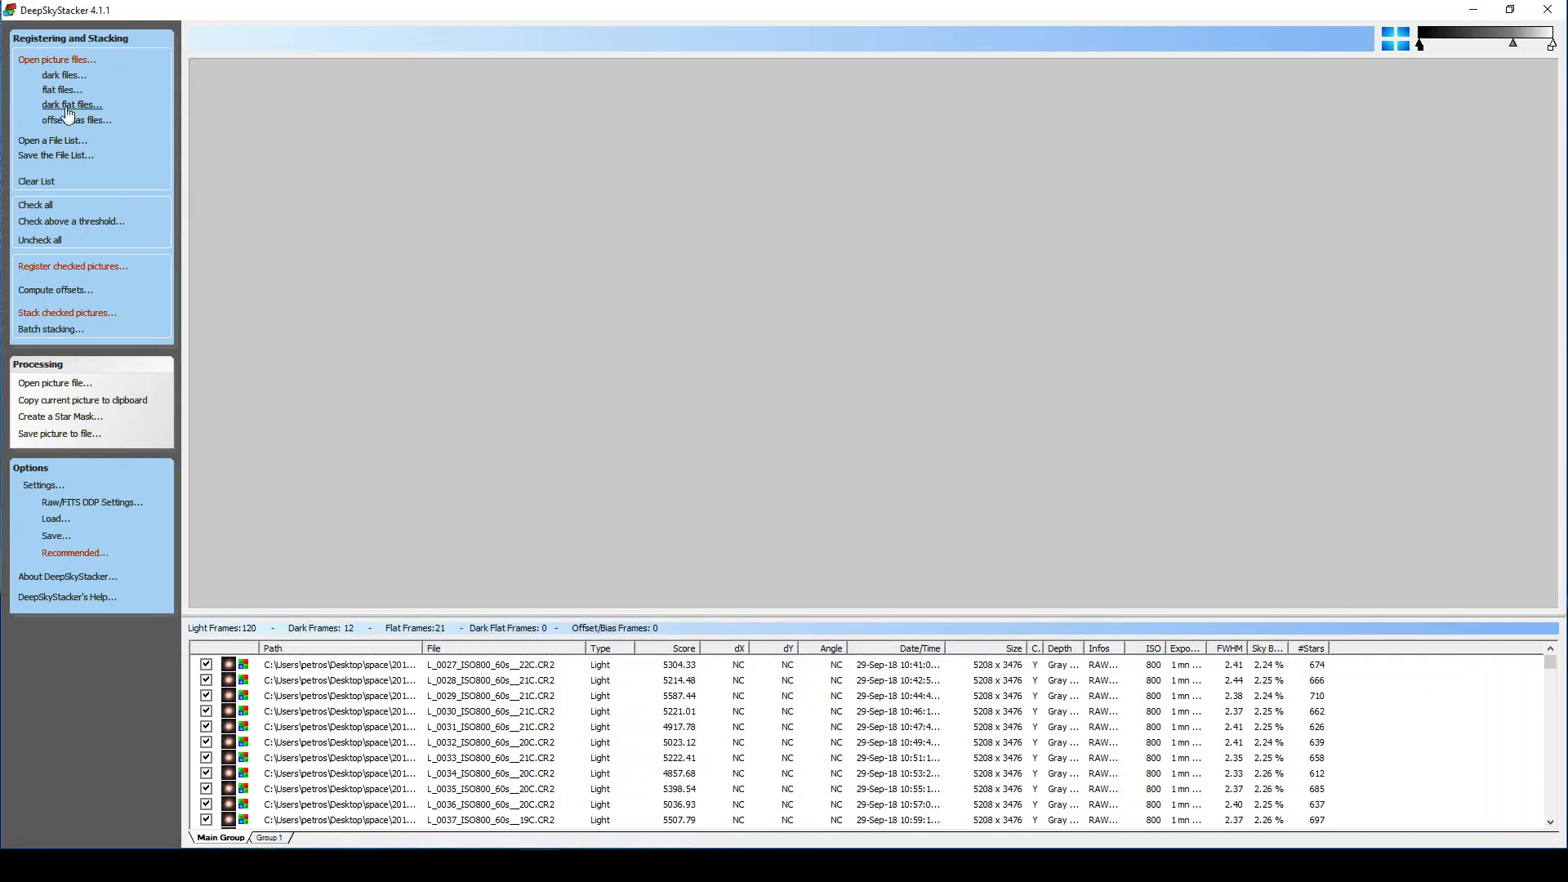
Step: Add all 21 dark flat frames, DF_0169 to DF_0189, from the DF folder
click(68, 107)
click(298, 161)
shift+click(1022, 243)
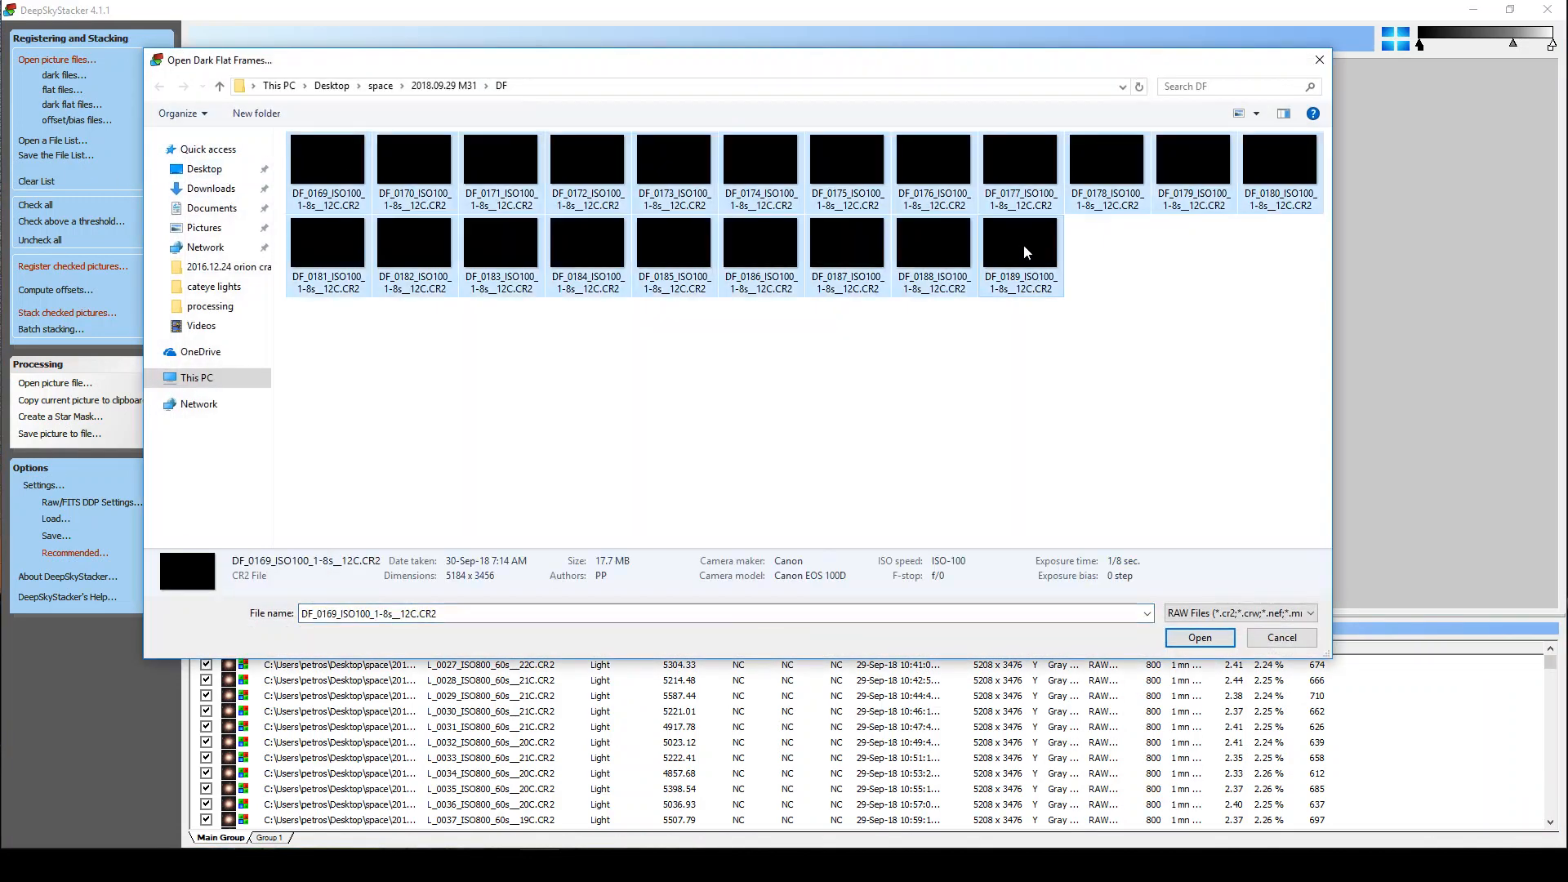
click(1200, 637)
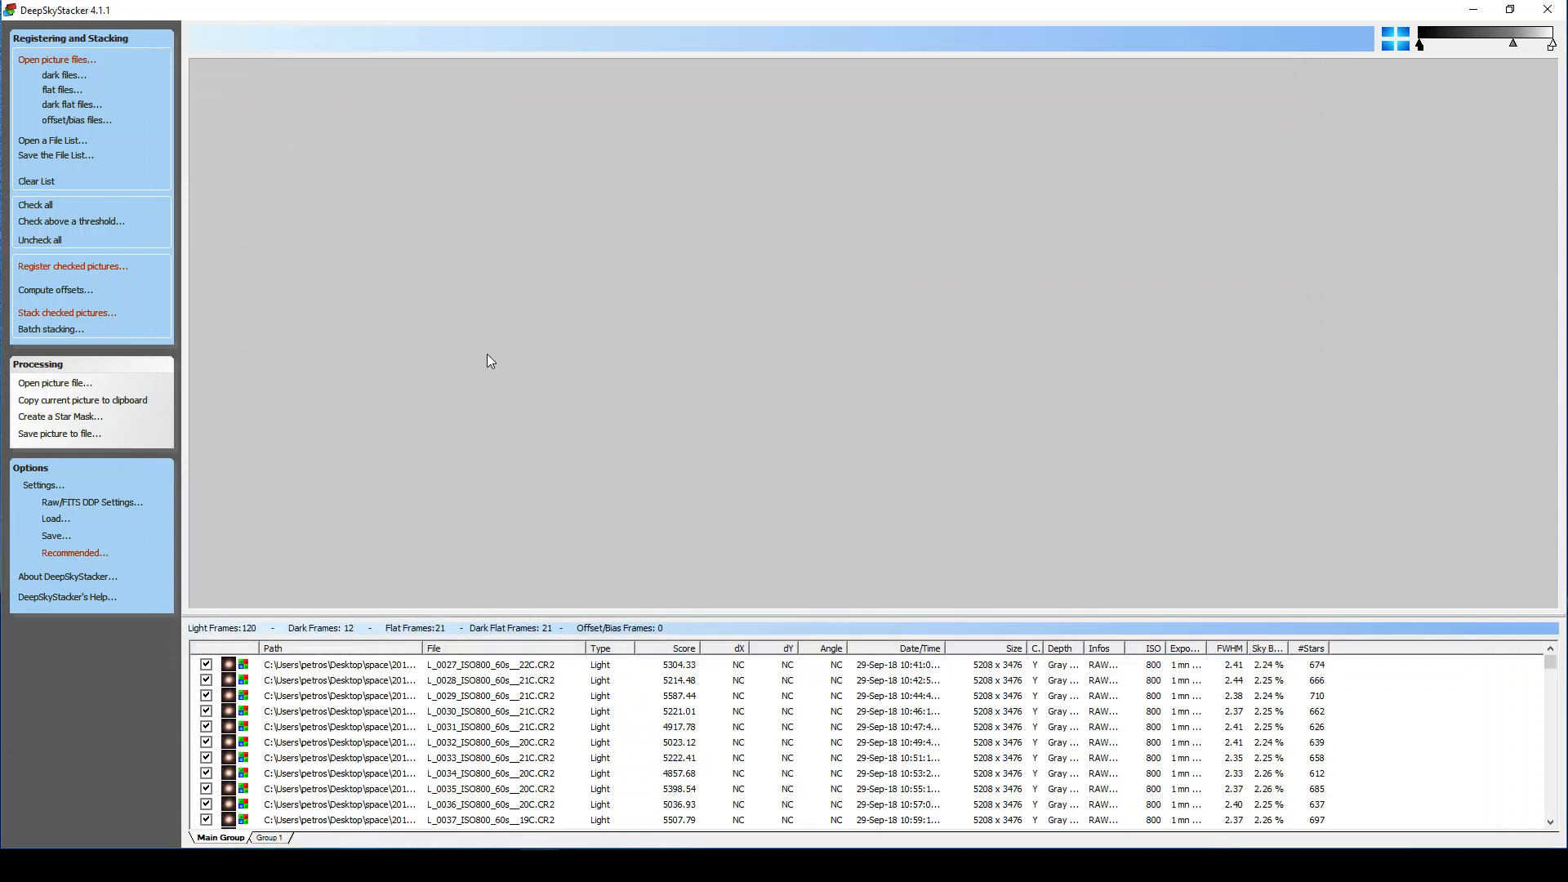
Step: In the stacking parameters, check that a registered/calibrated FITS file is created for each light frame, and choose the alignment method
click(90, 315)
click(679, 657)
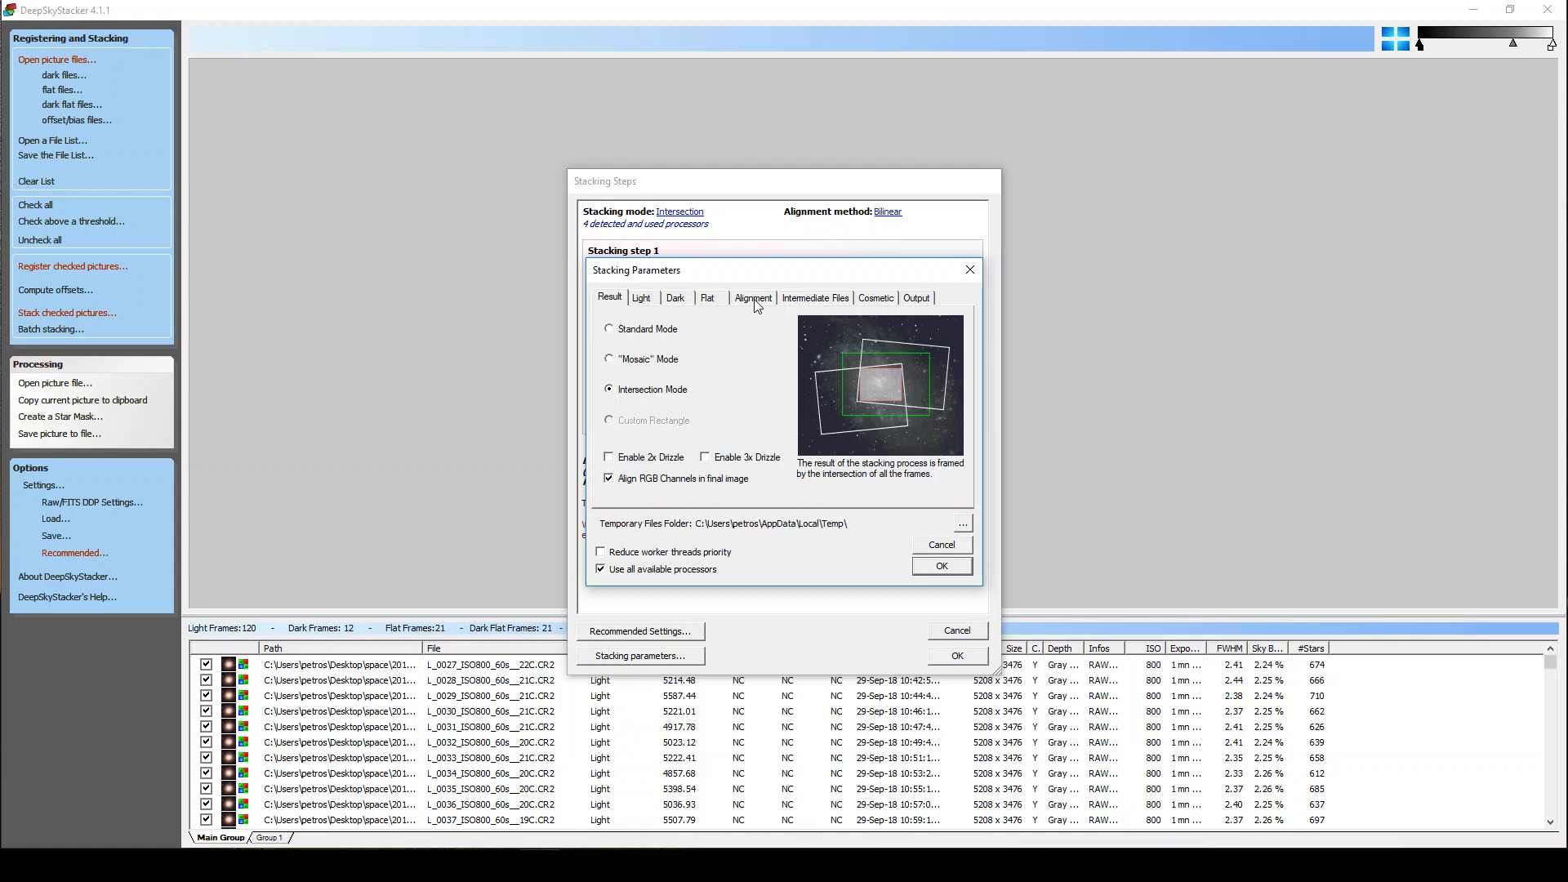
click(788, 301)
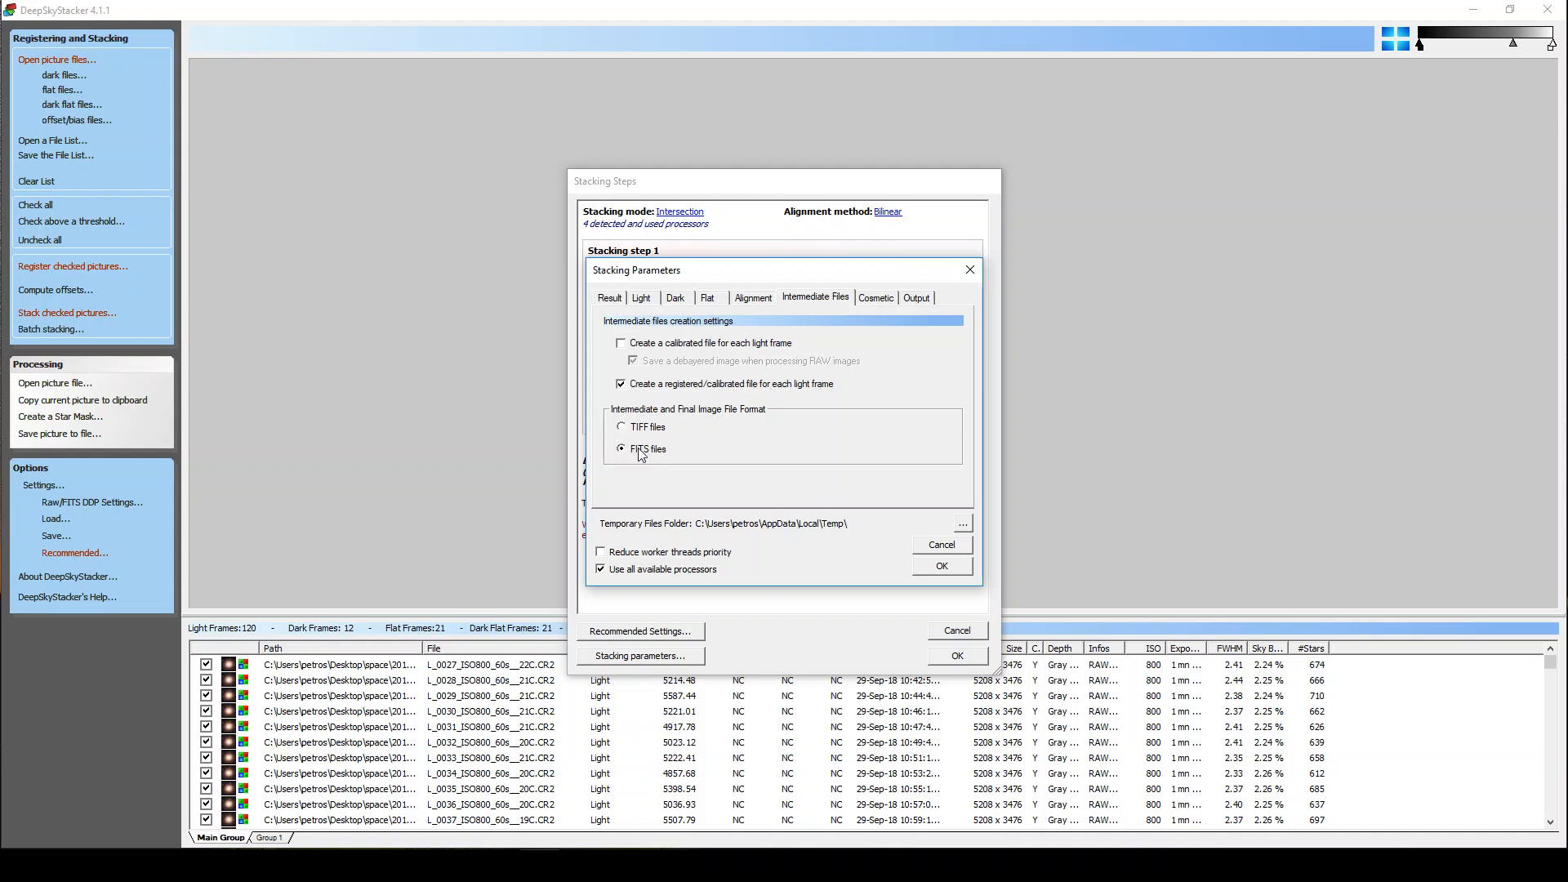
click(749, 305)
click(641, 343)
Step: Review the light, dark and result stacking modes, accept the stacking parameters and start stacking the checked pictures
click(641, 297)
click(678, 302)
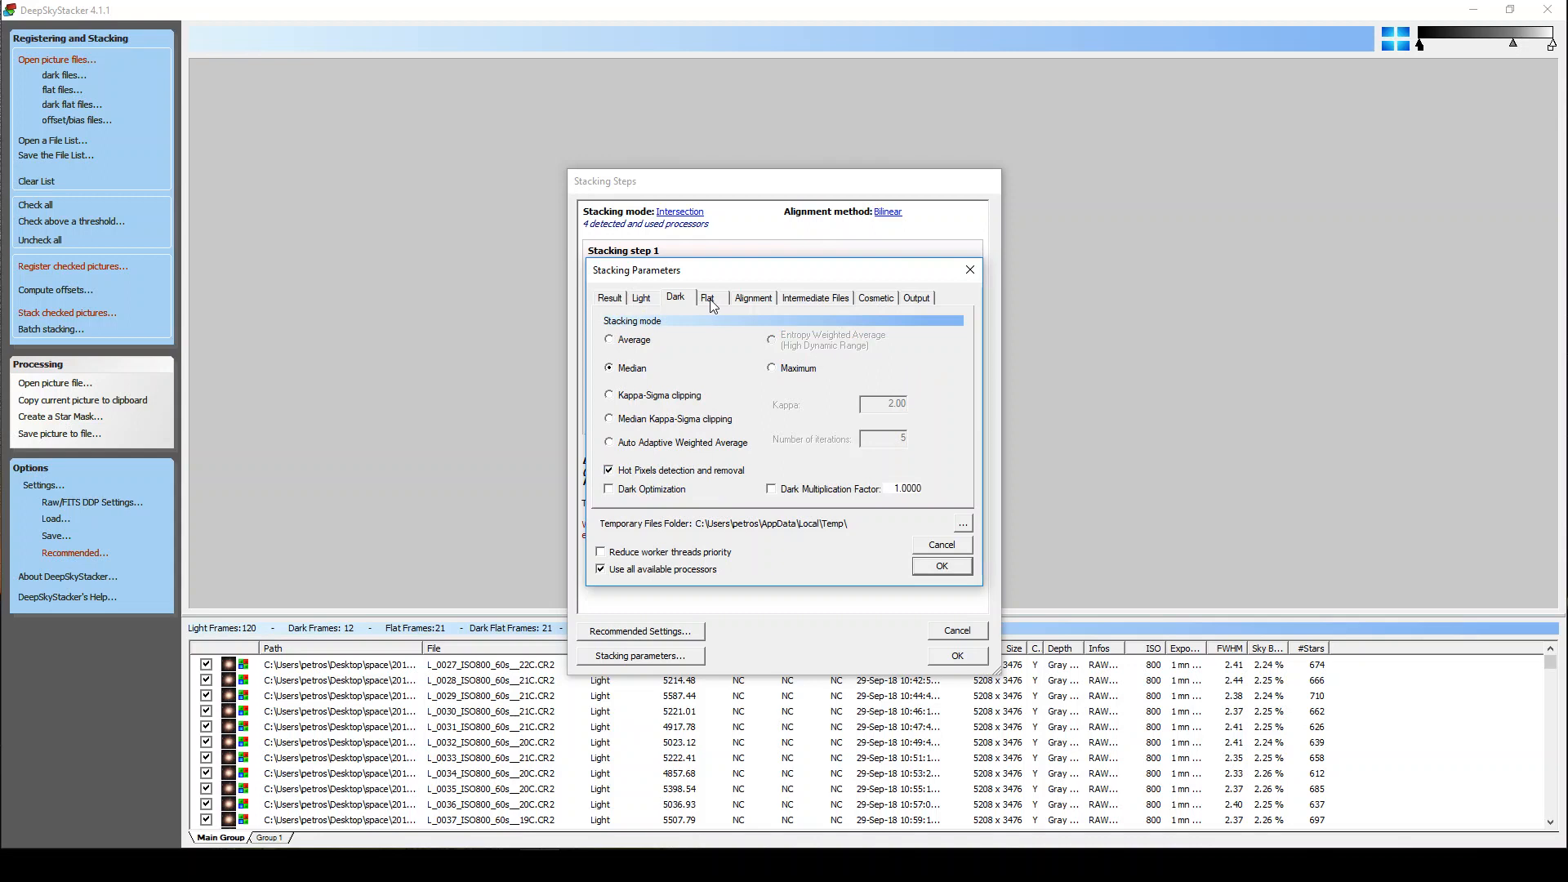
click(642, 299)
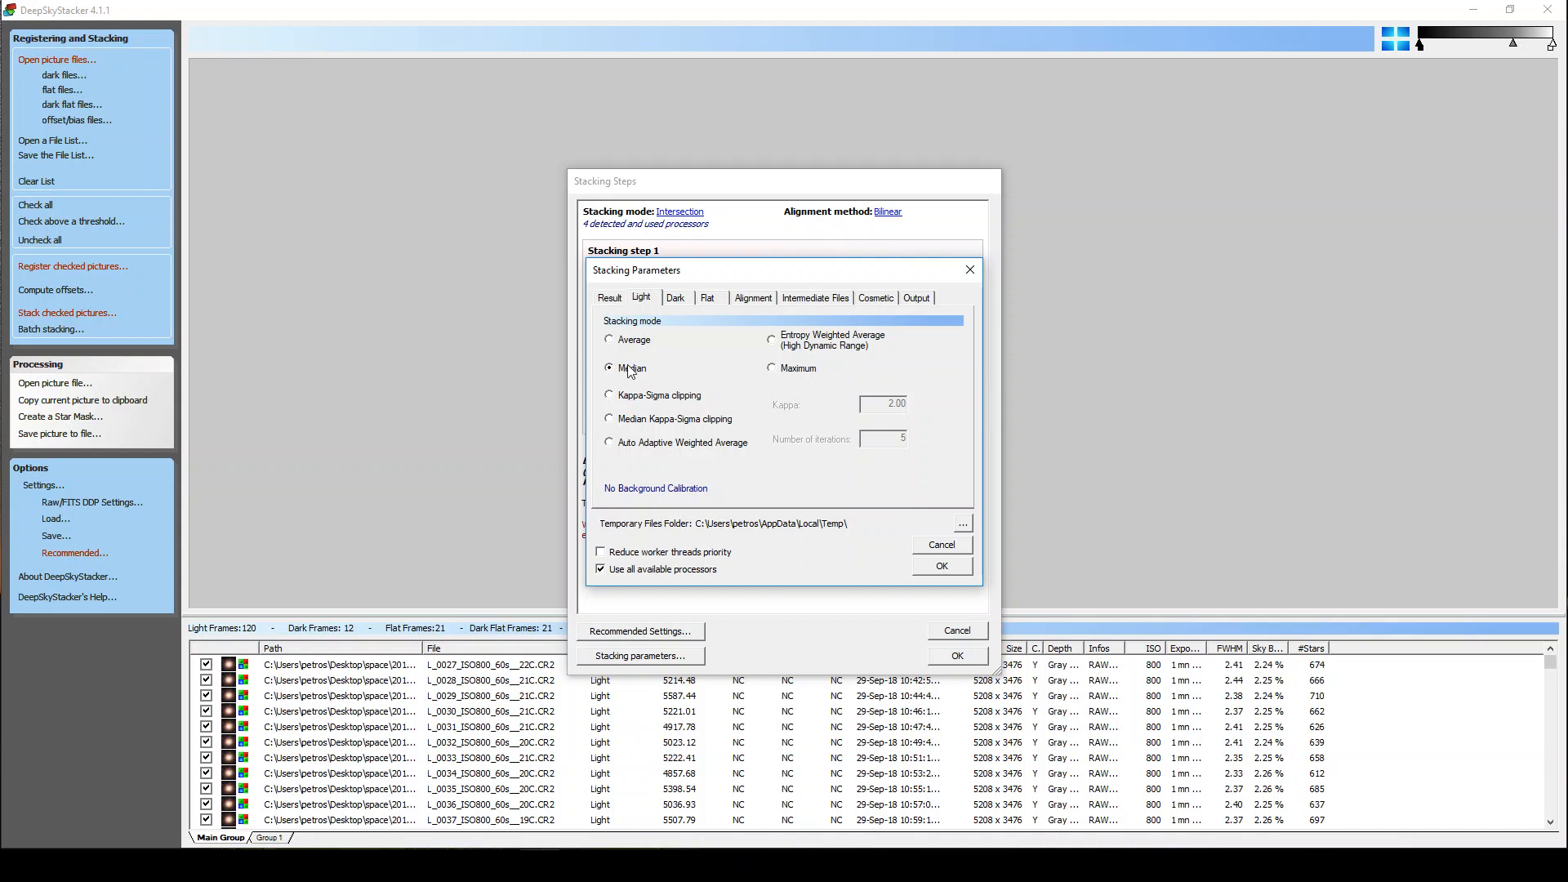
click(613, 300)
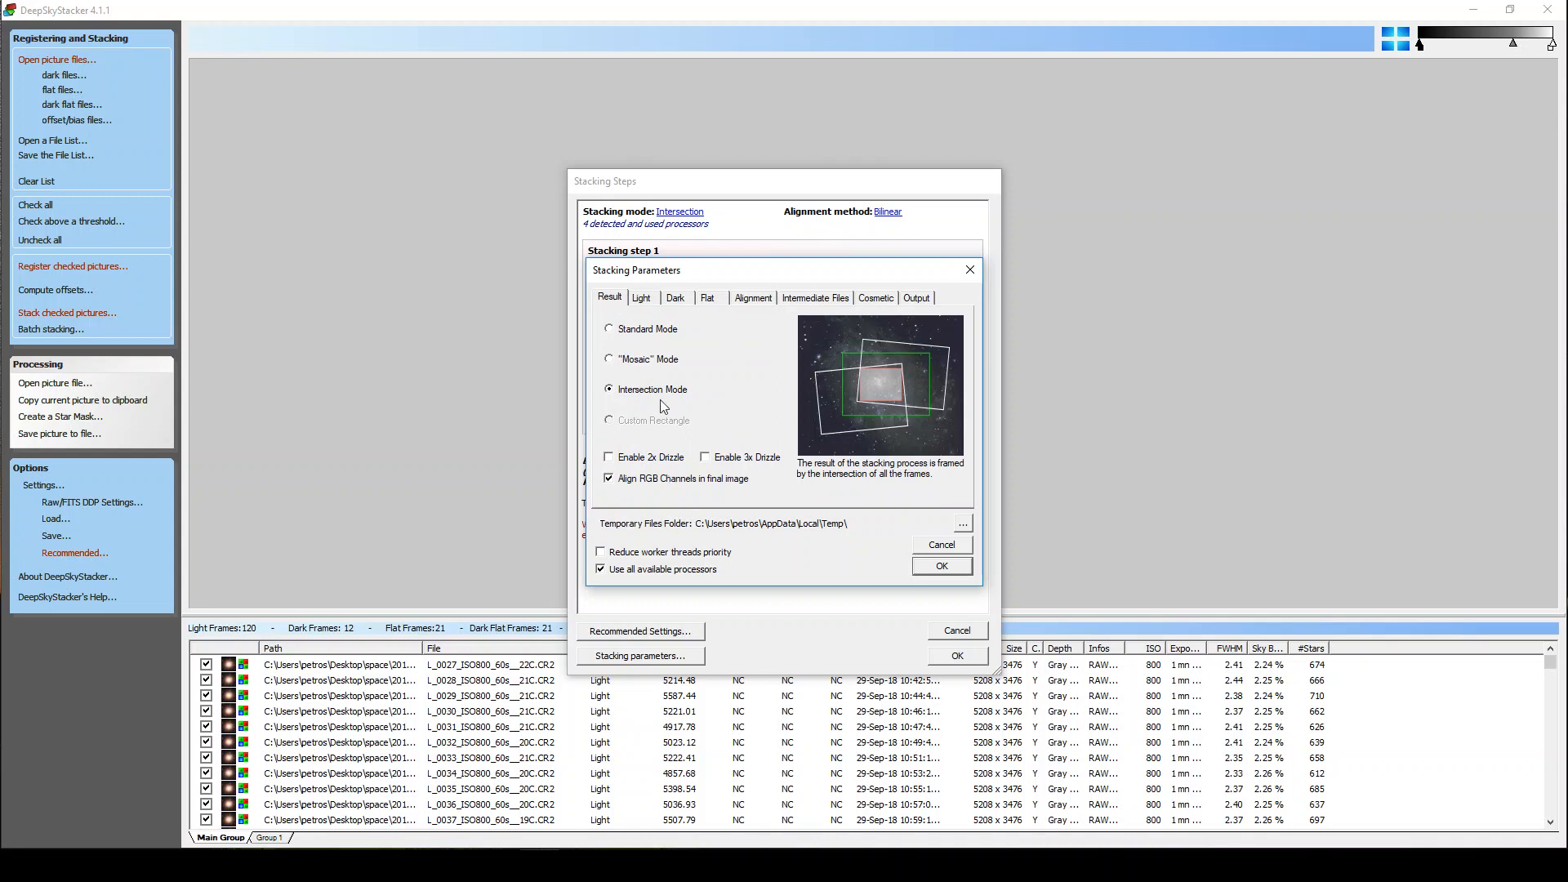
click(647, 297)
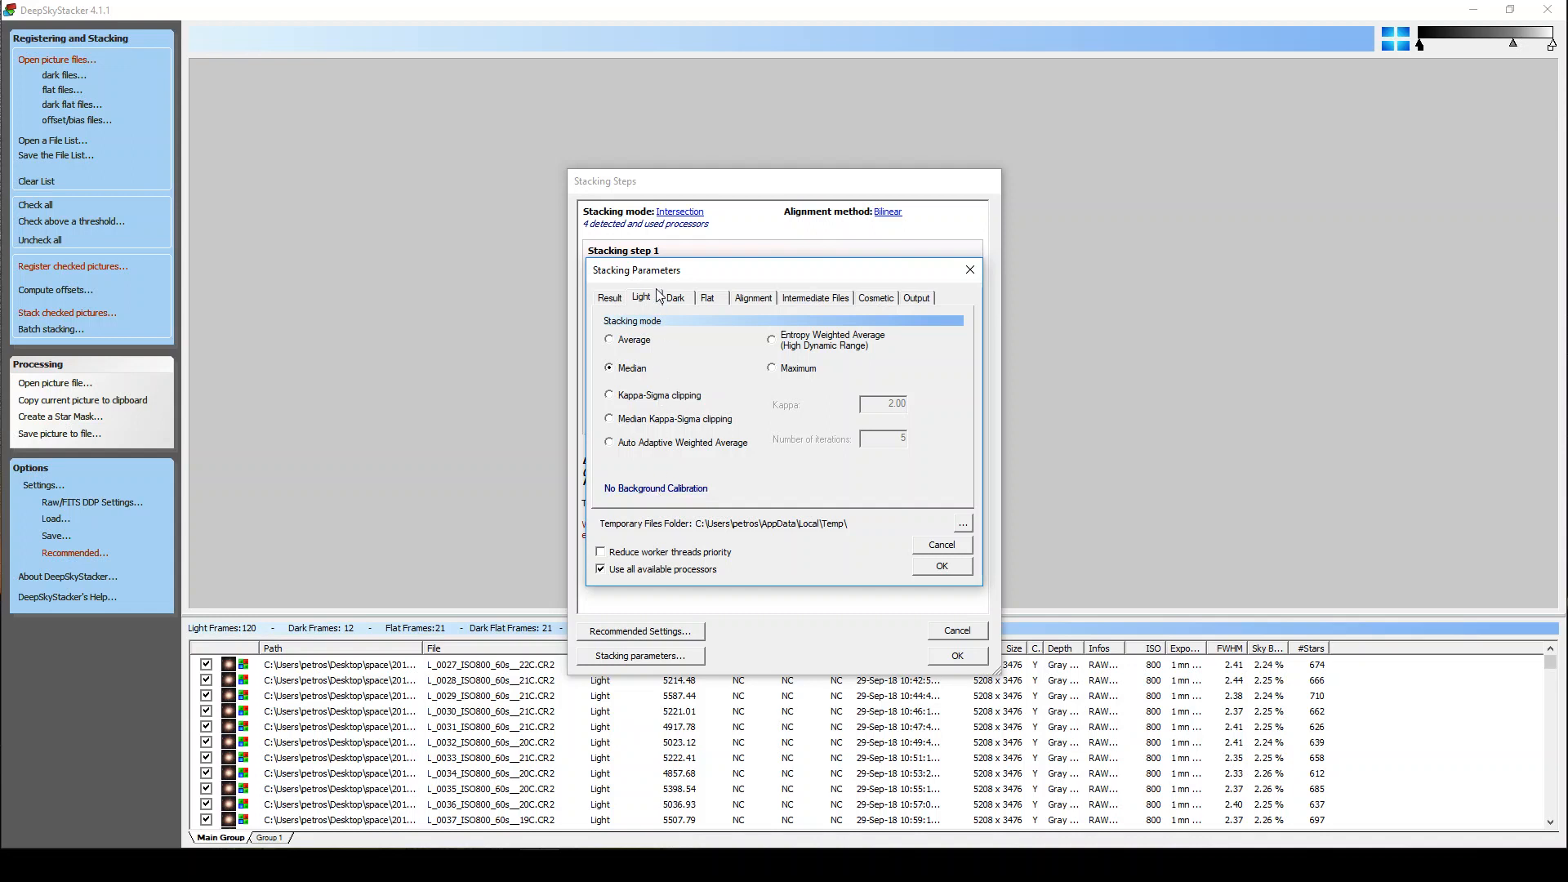
click(957, 569)
click(963, 662)
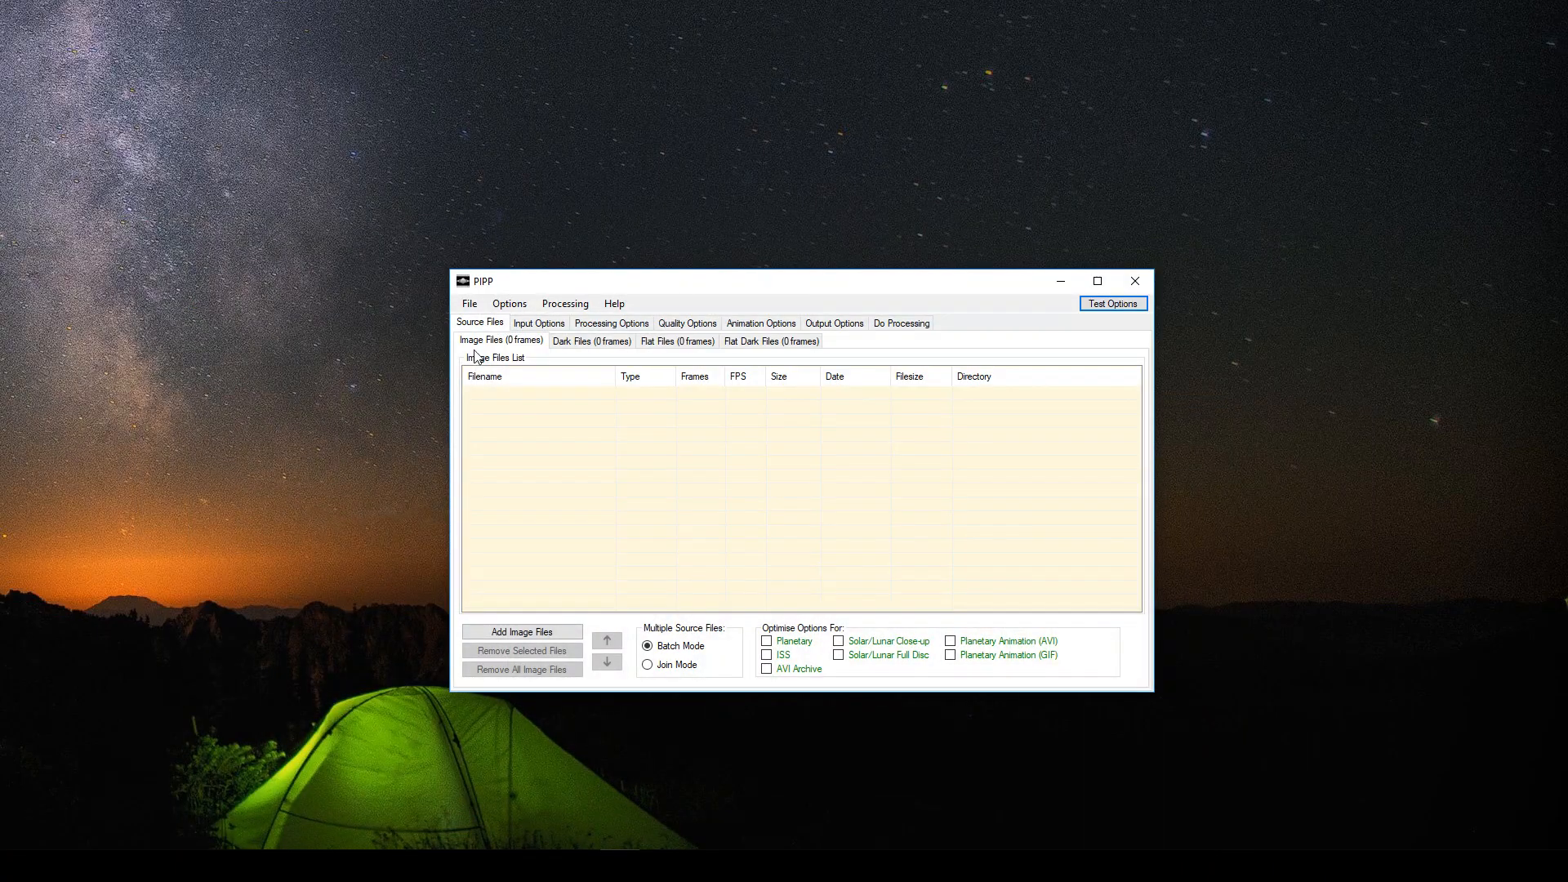
Step: In PIPP, add the registered FITS images L_0027 to L_0127 from the Light folder as source files in join mode
click(472, 305)
click(490, 328)
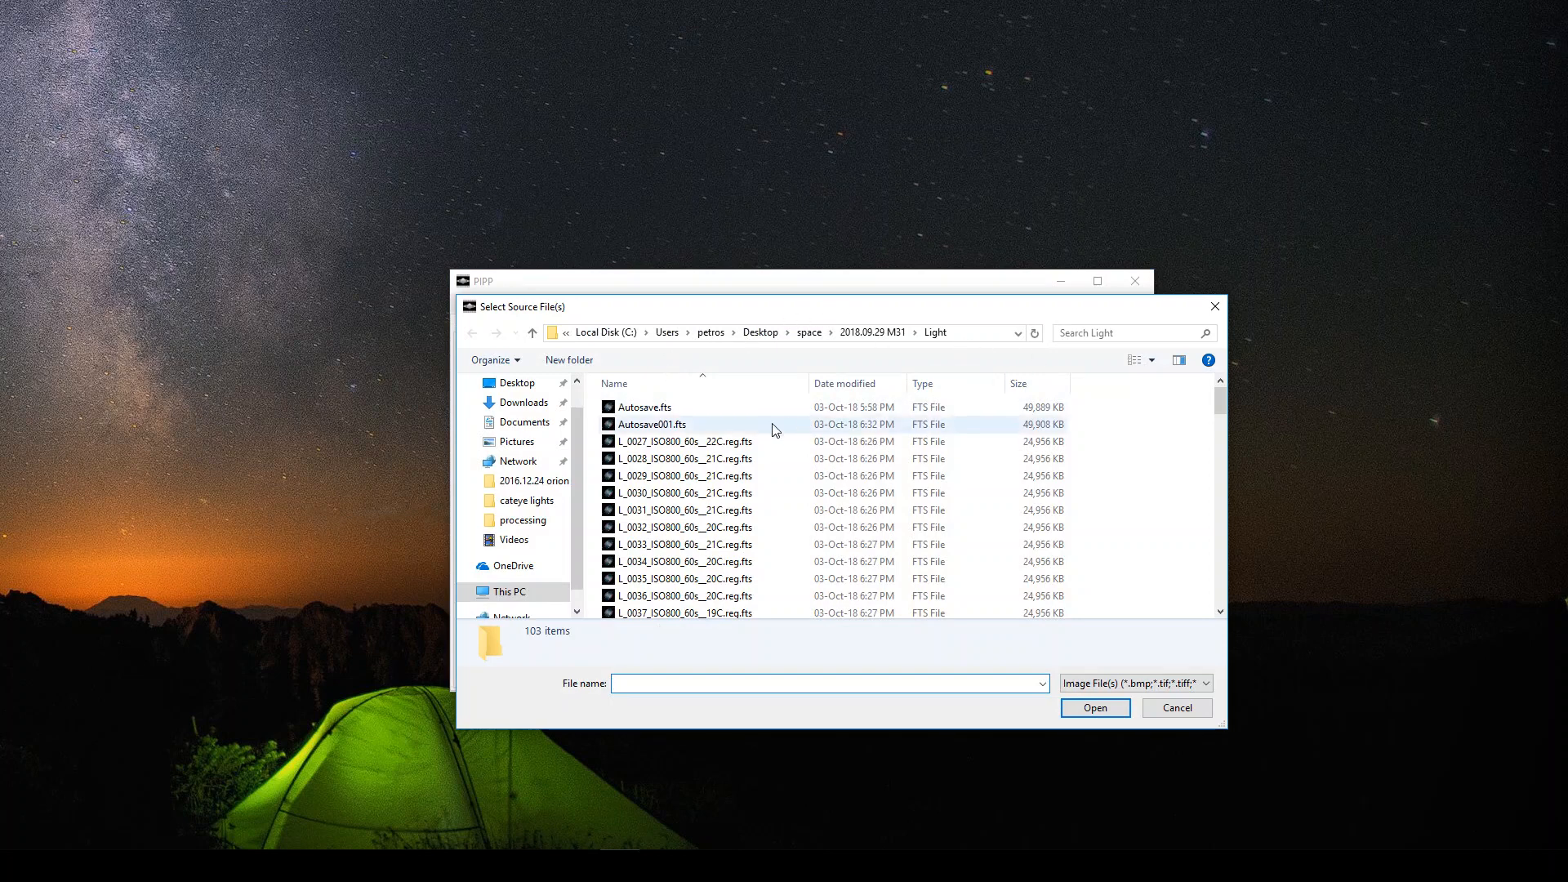
click(718, 442)
scroll(743, 481, down, 8)
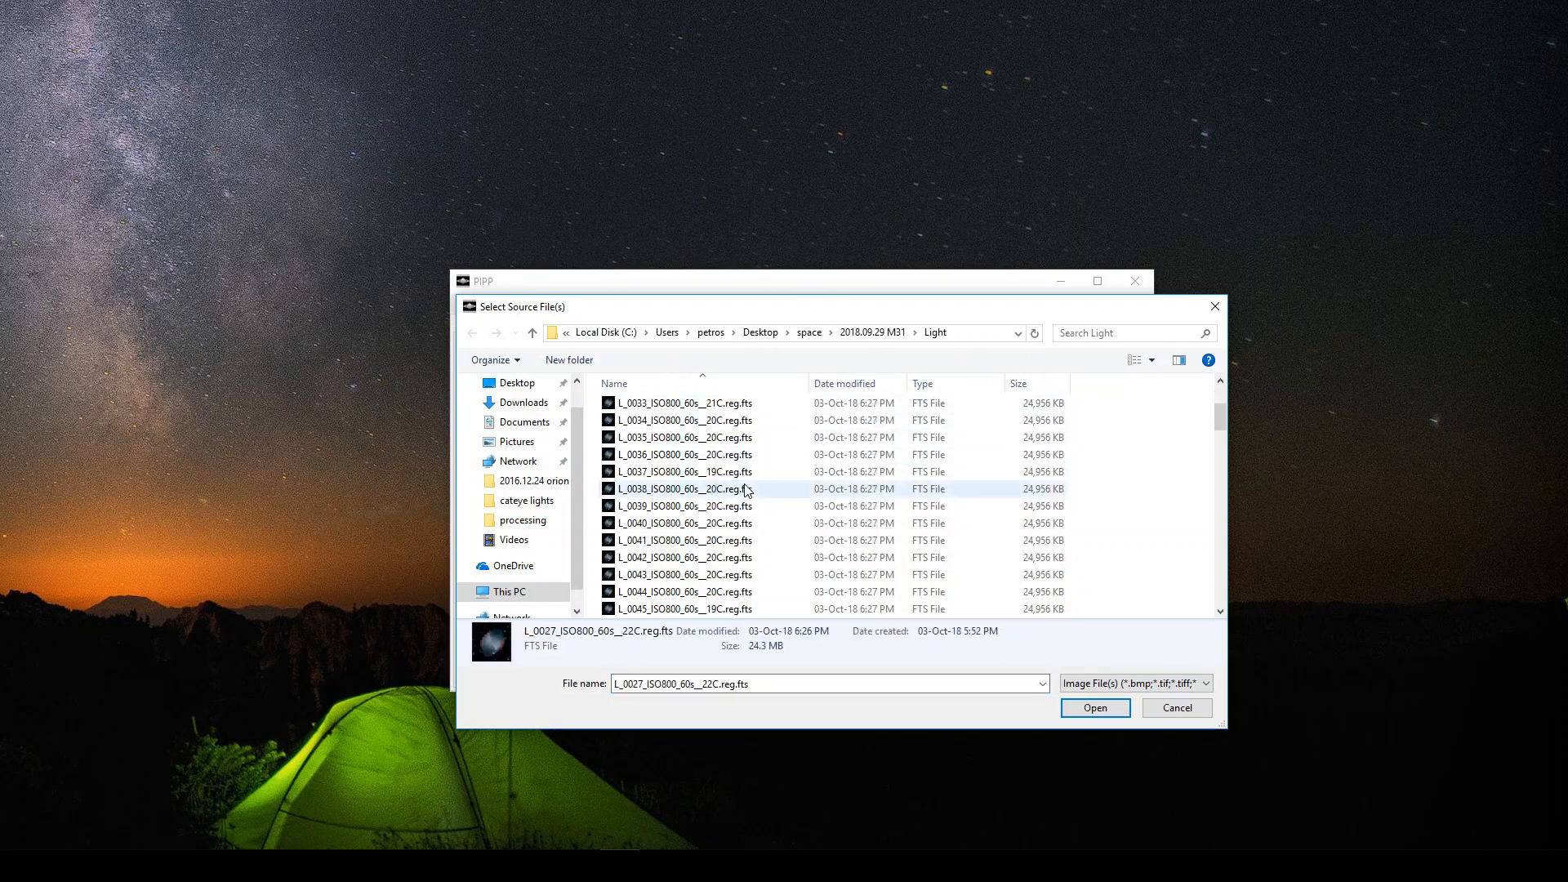
scroll(745, 490, down, 18)
scroll(746, 490, down, 4)
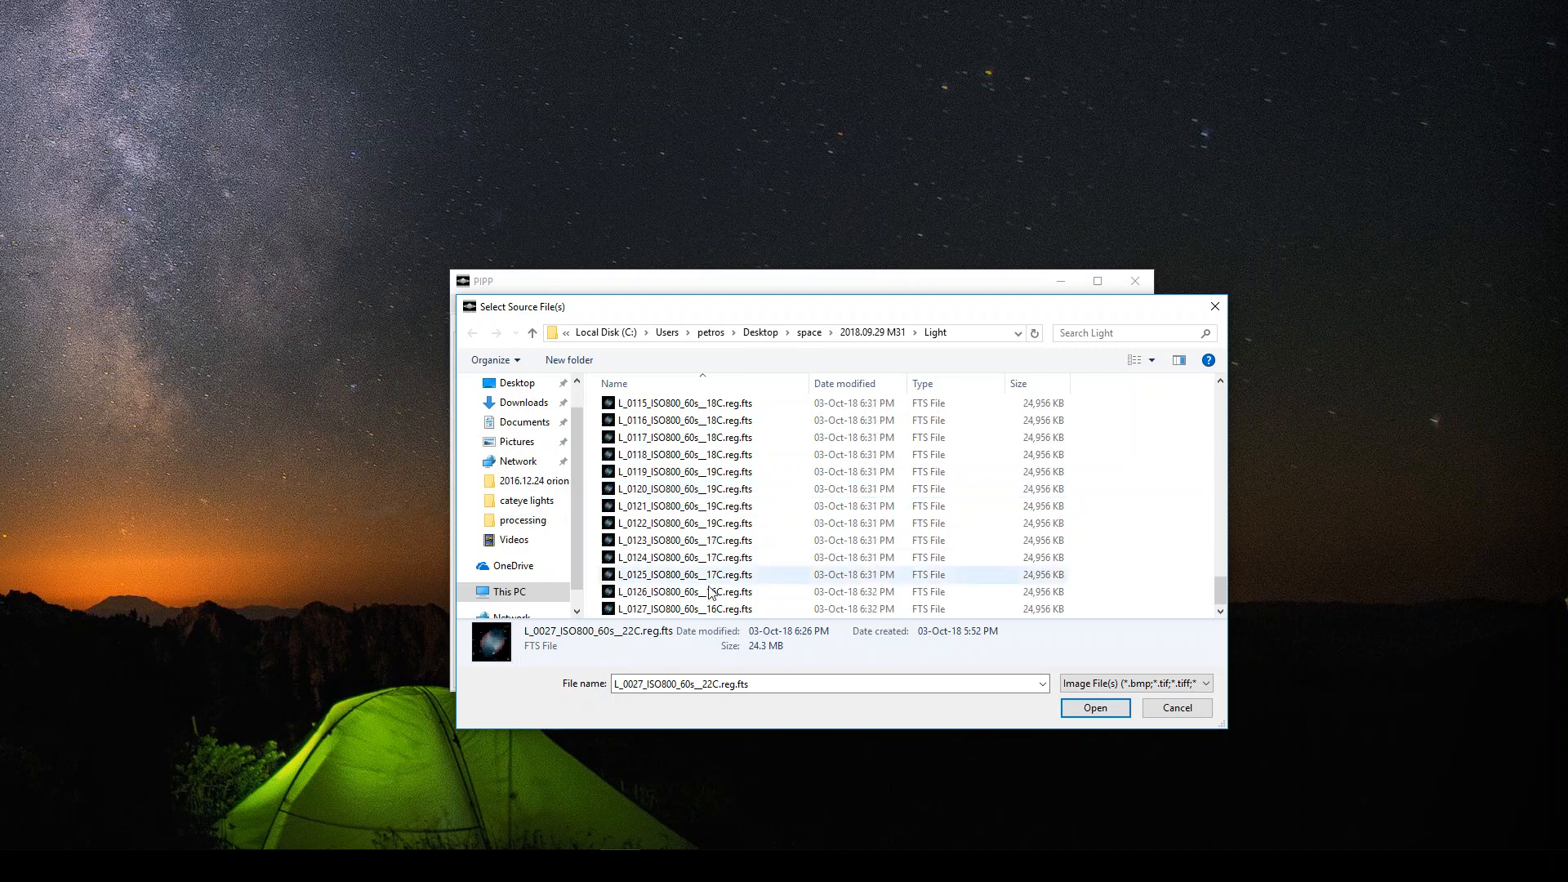
shift+click(726, 608)
click(1091, 705)
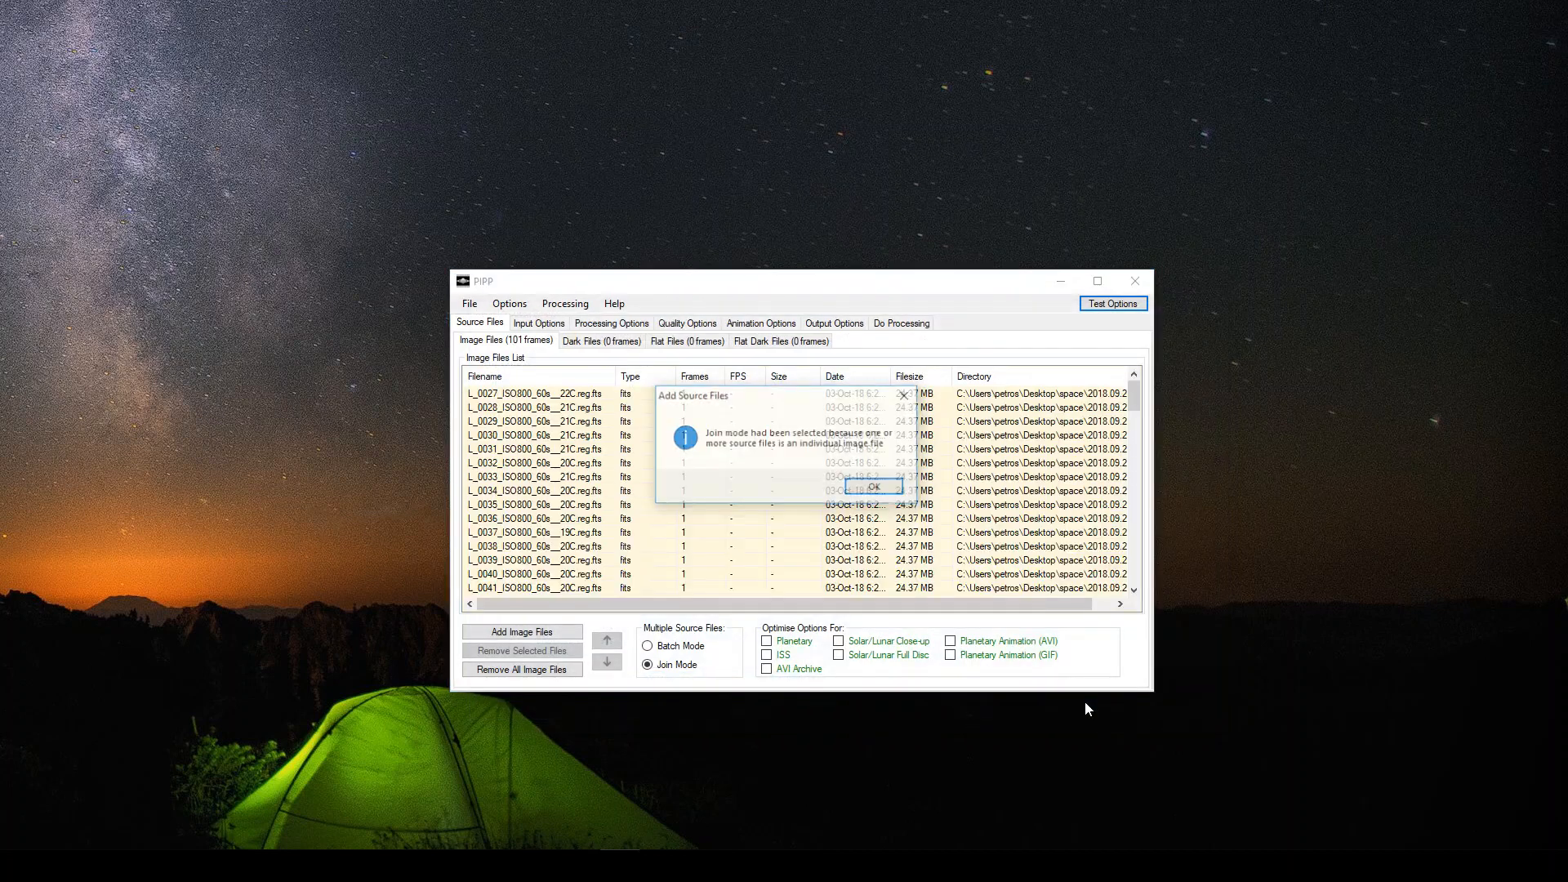
click(875, 488)
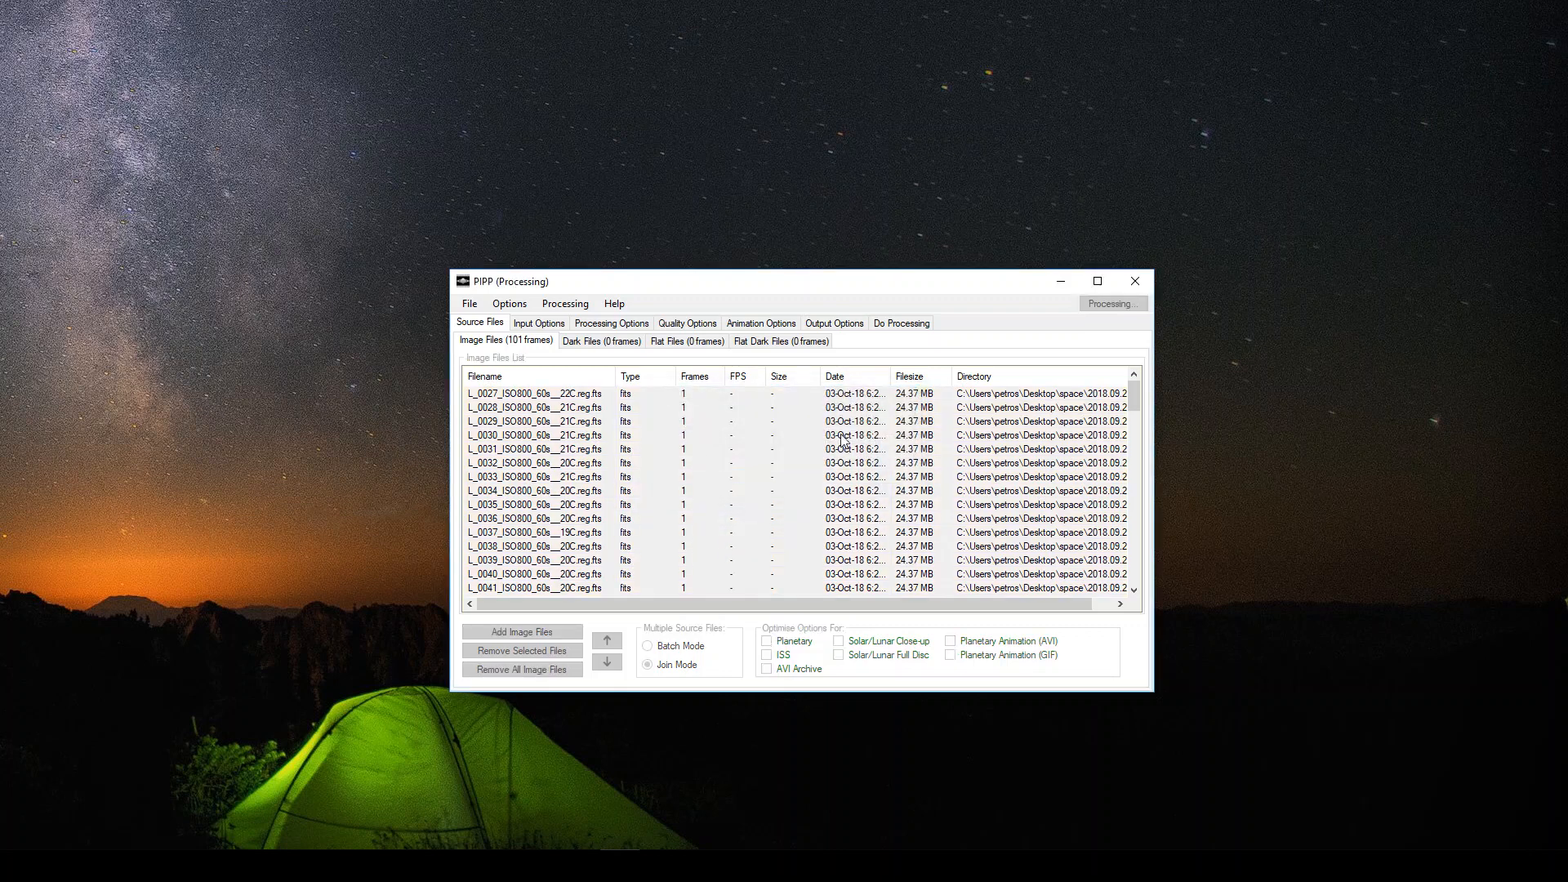
Step: Sort the source image list by filename in descending order and back to ascending order
click(522, 374)
click(535, 376)
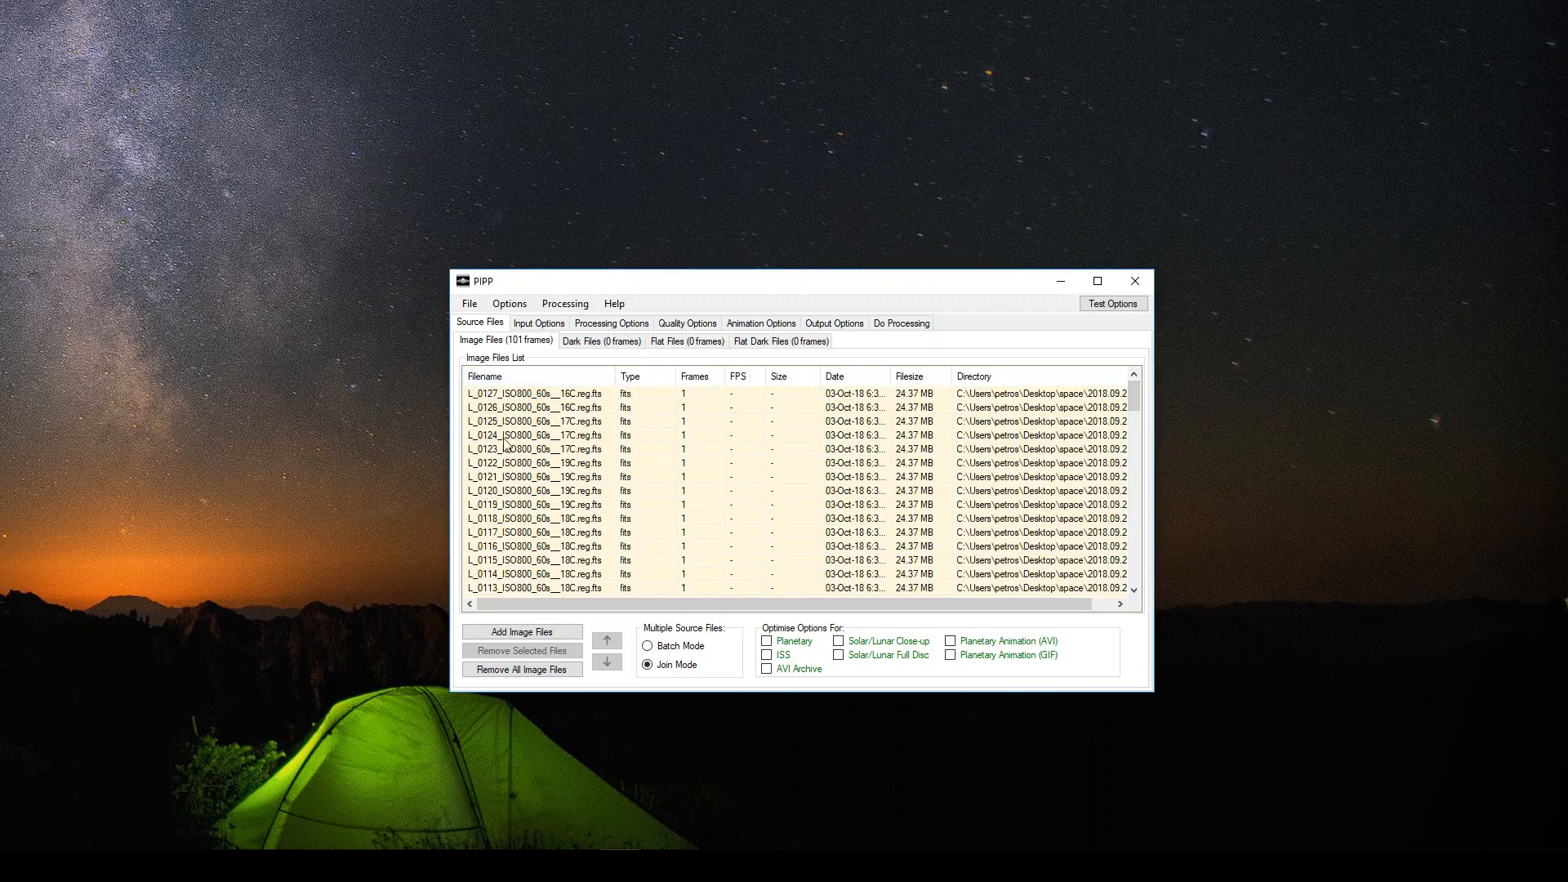
click(550, 393)
click(546, 378)
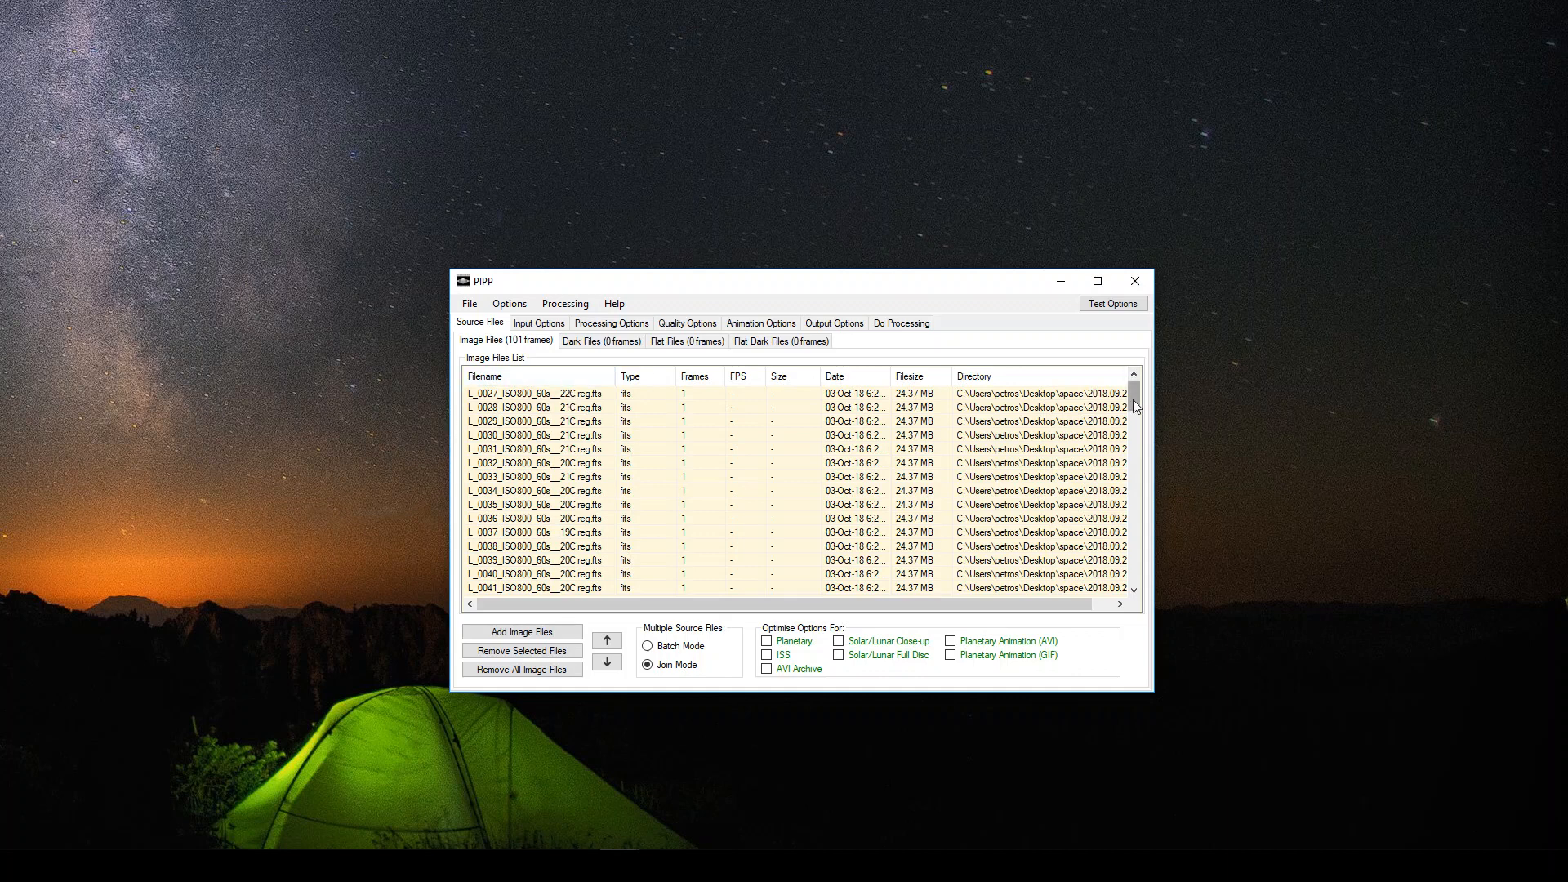
Step: Set the gain applied to each frame before processing to 4.0 and test the options on an output frame
click(594, 326)
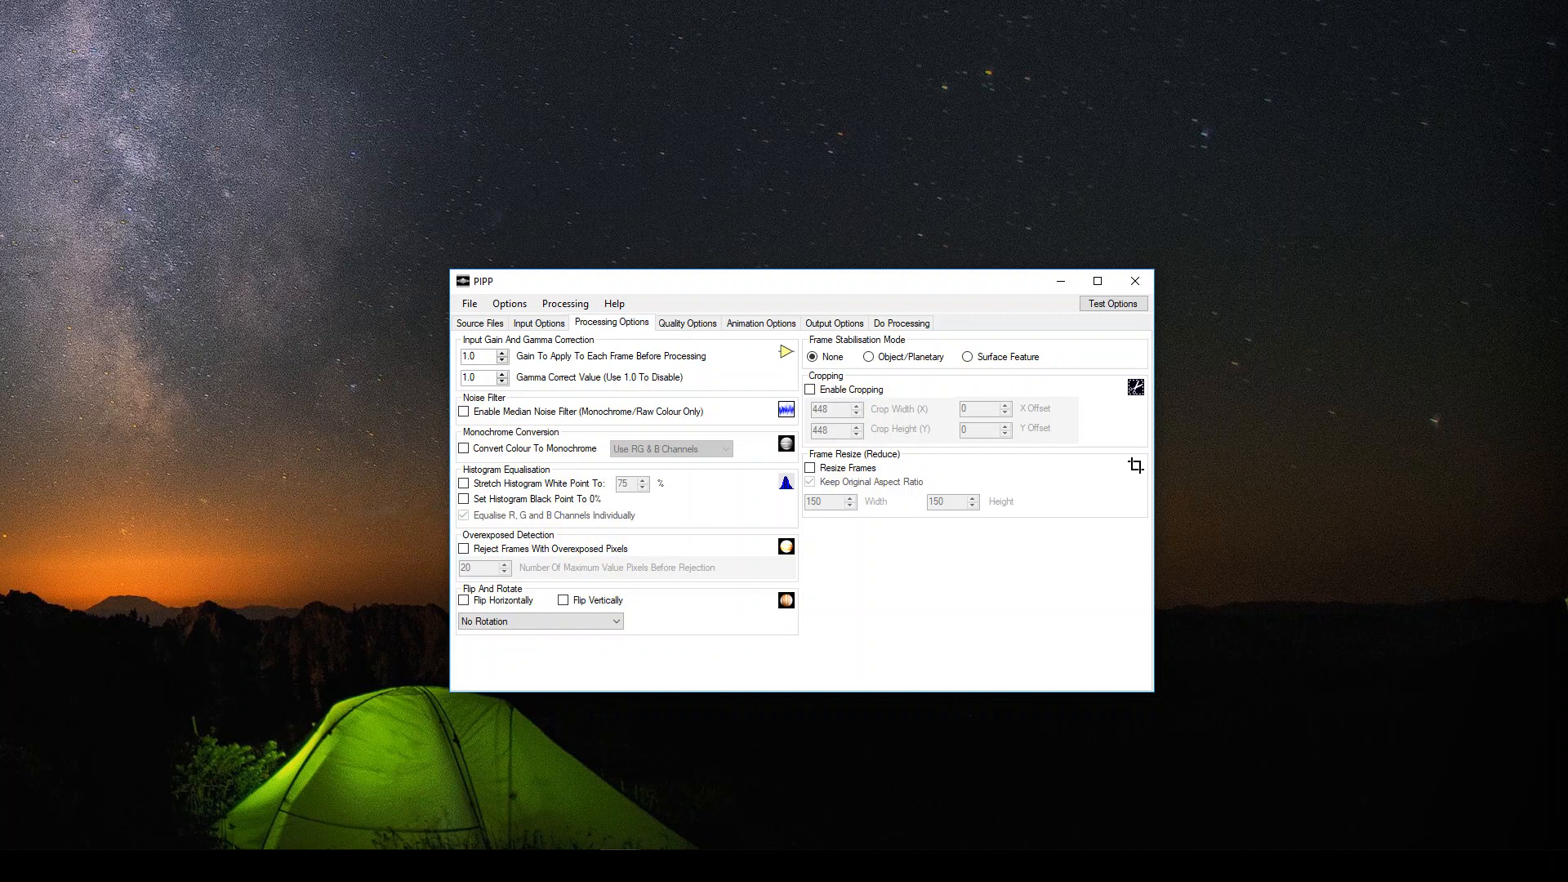
drag(130, 110, 311, 111)
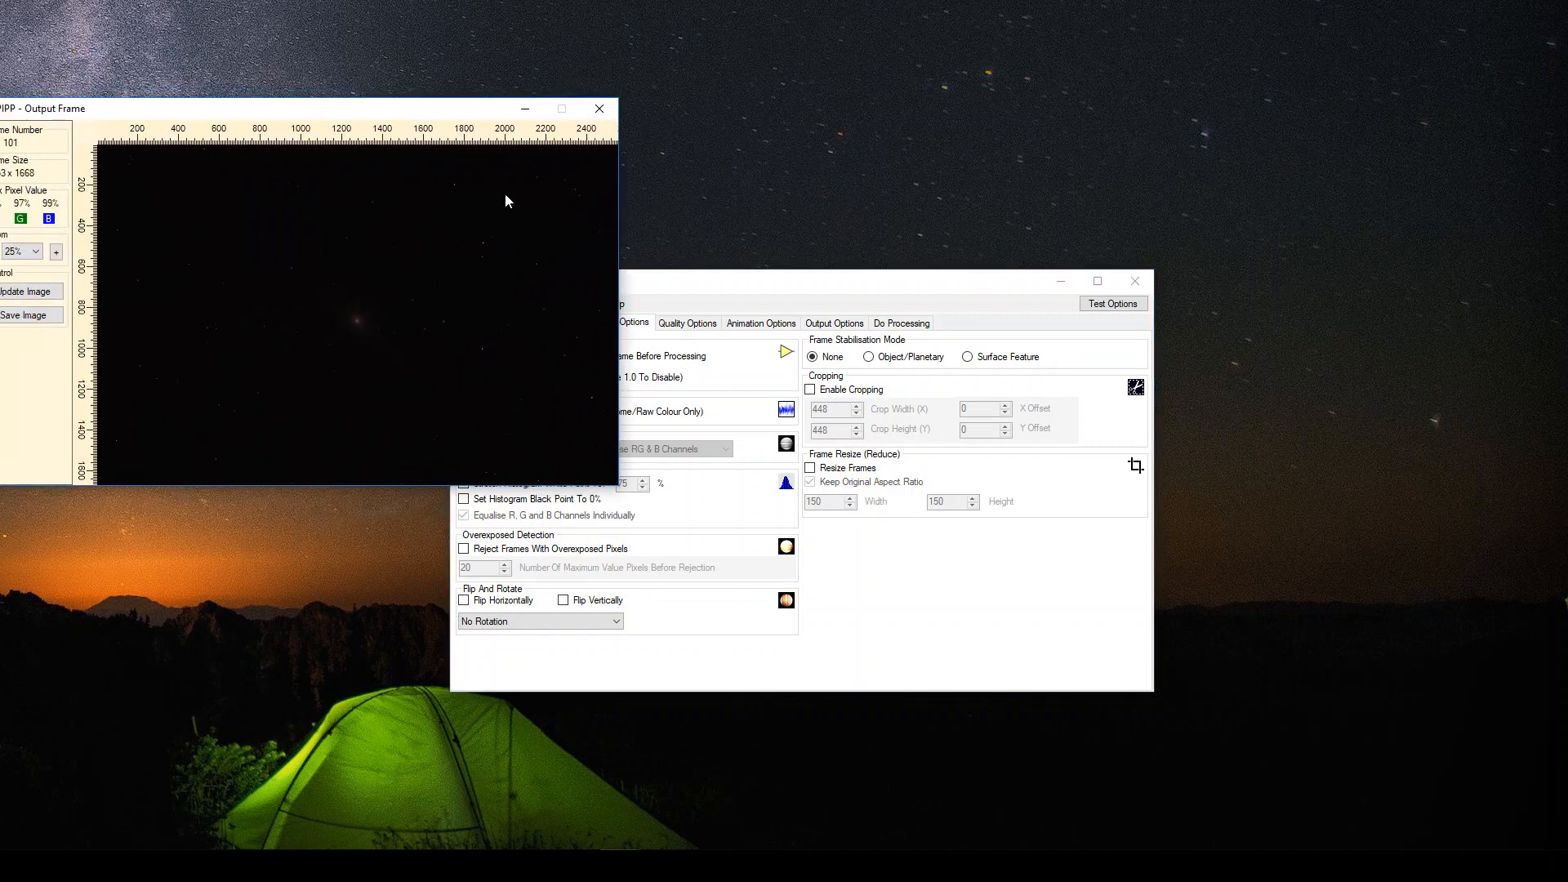
drag(775, 291, 982, 164)
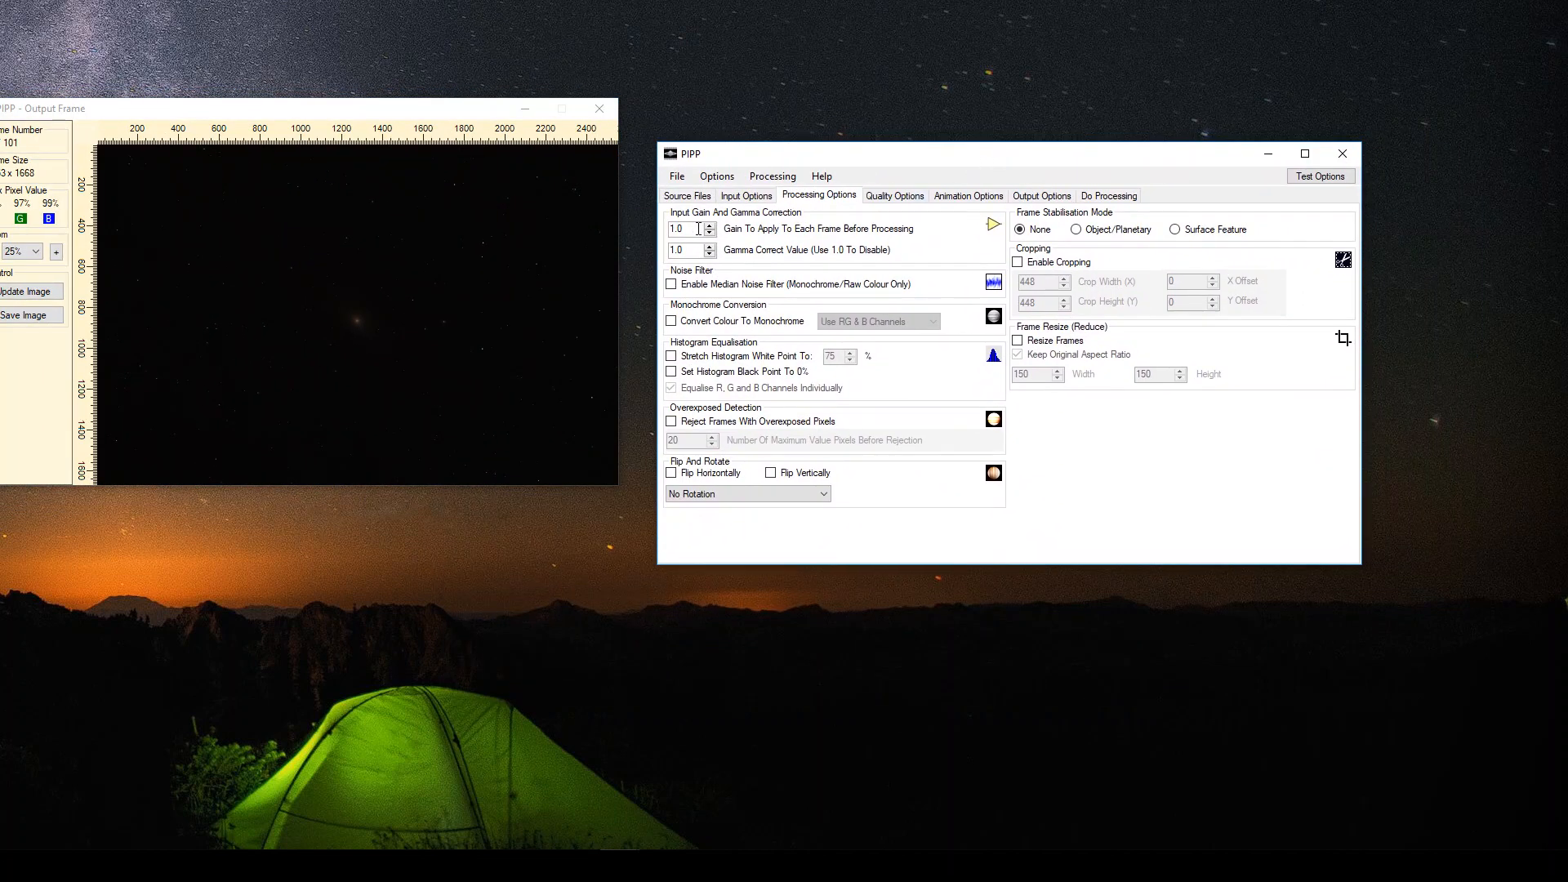
drag(685, 230, 663, 234)
text(4)
click(1318, 176)
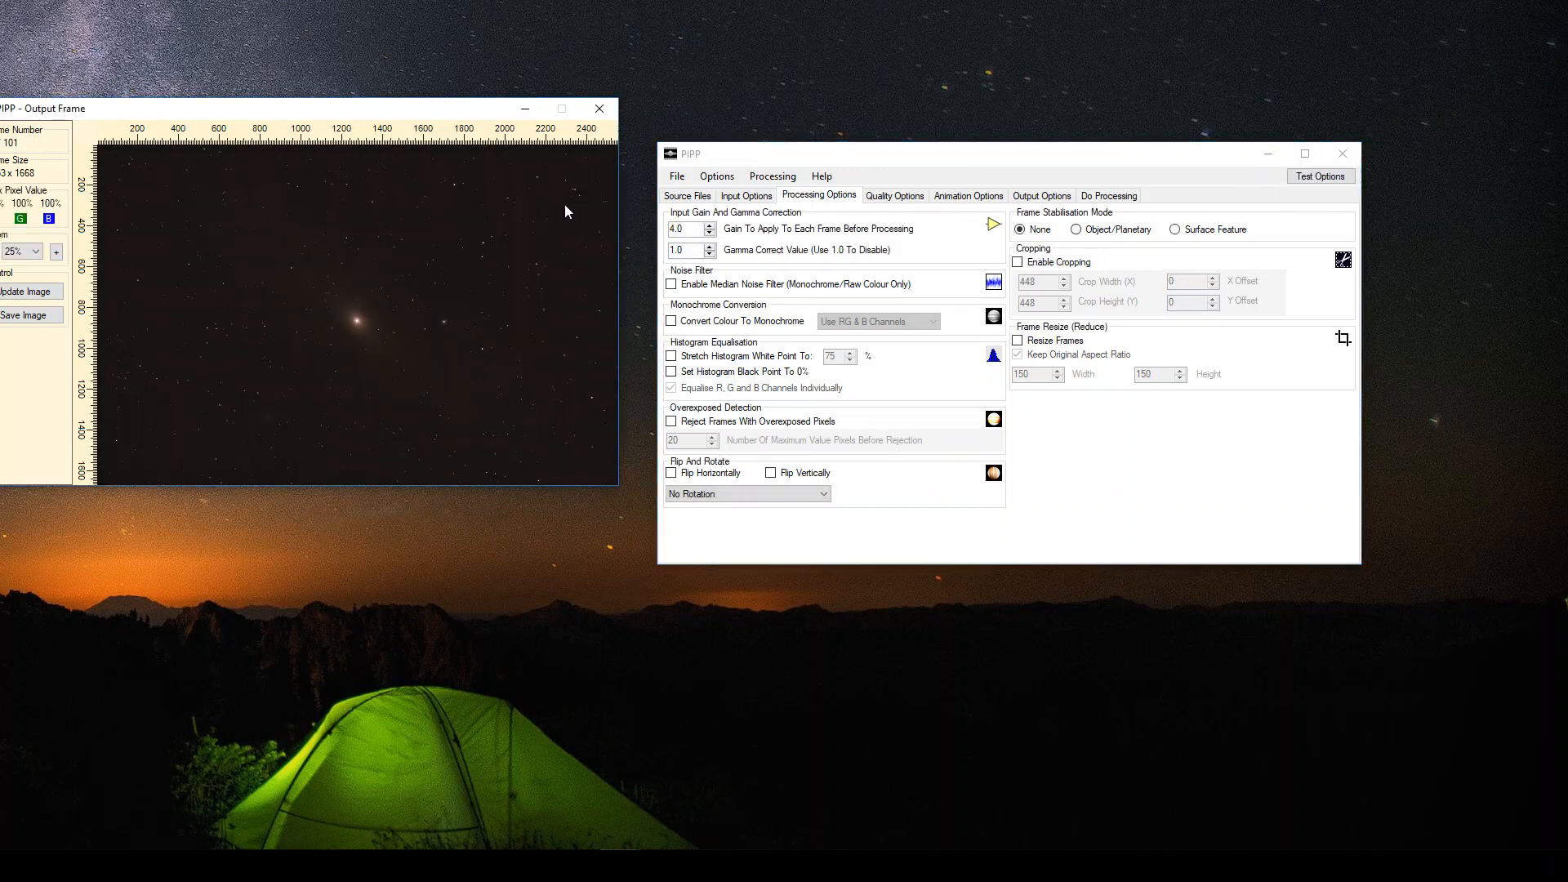
Step: Zoom the output frame preview to 50% and arrange it and the PIPP options window so the galaxy can be inspected
drag(166, 114, 210, 114)
click(99, 252)
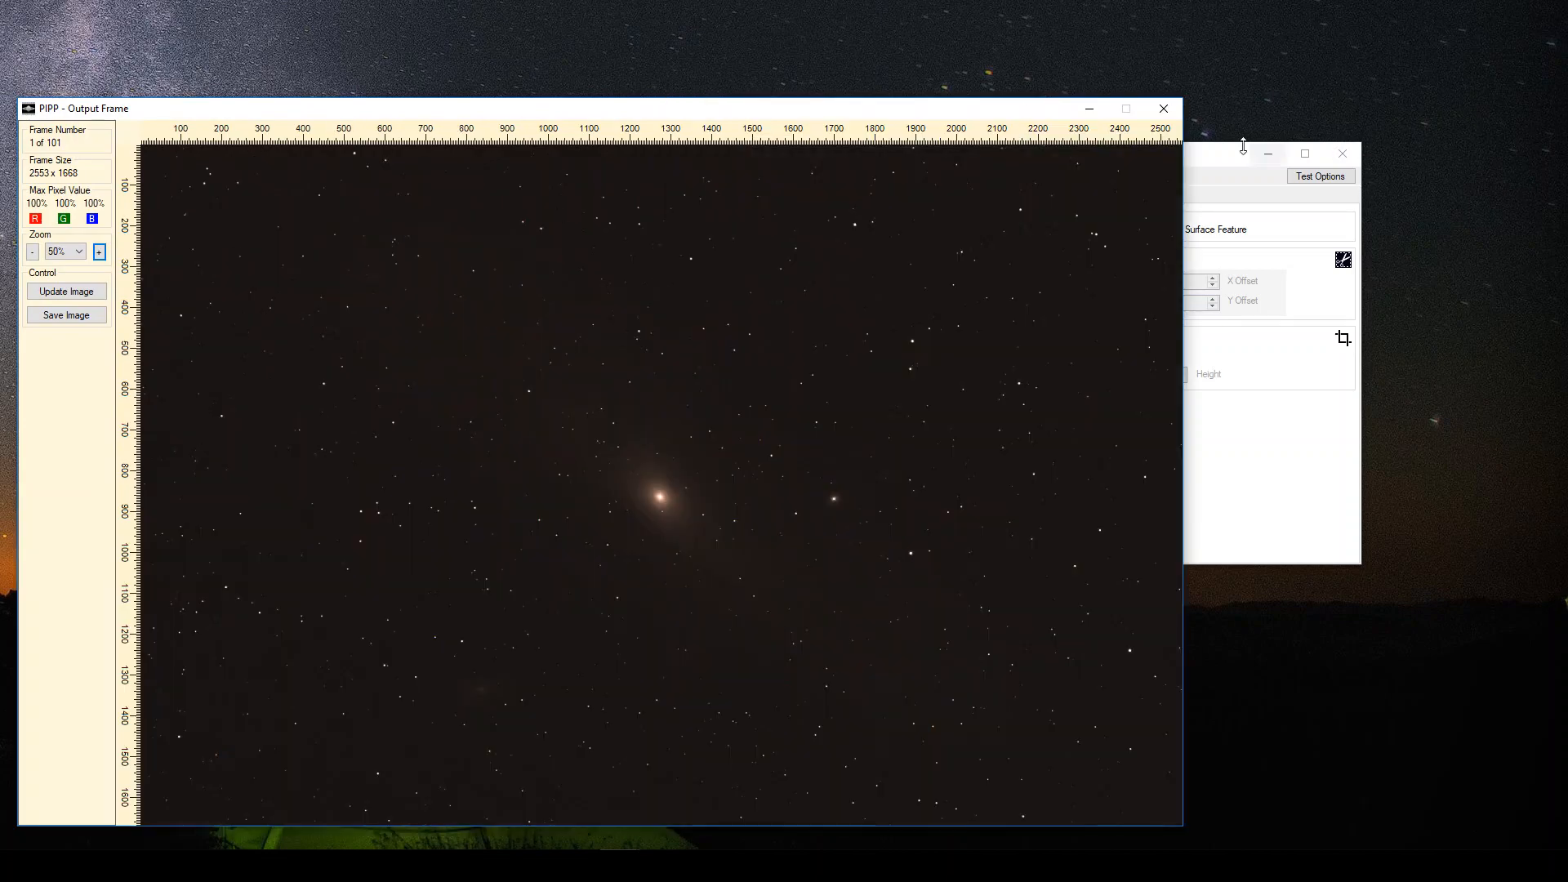
double_click(1223, 158)
double_click(1202, 17)
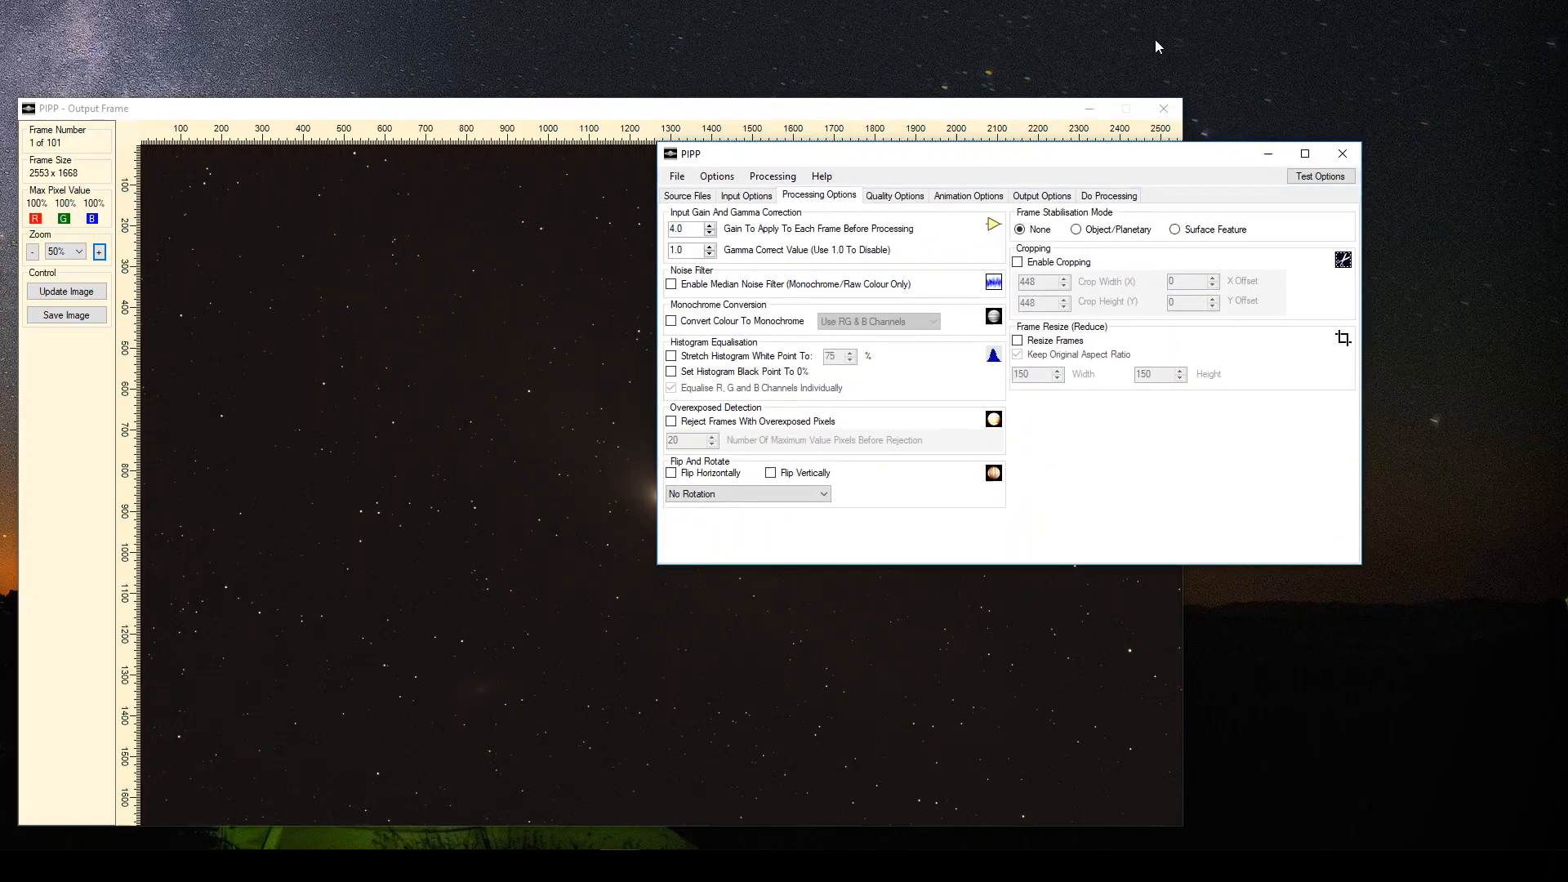
drag(1011, 155, 1151, 340)
drag(878, 111, 880, 42)
drag(1228, 335, 1243, 310)
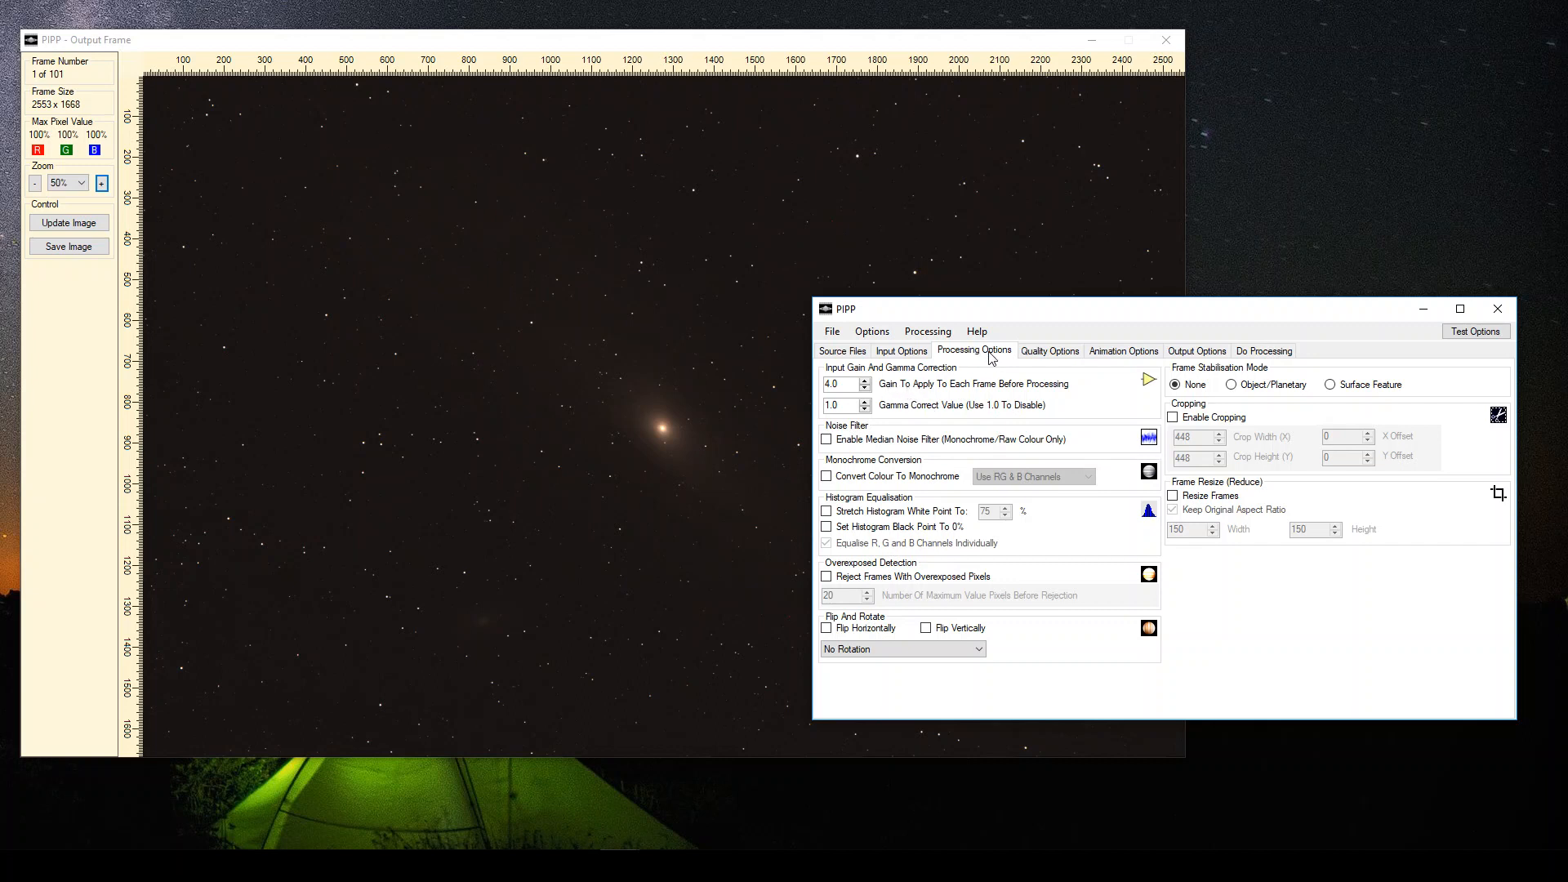
Step: Check that the output format is SER and start processing the joined frames
click(1197, 352)
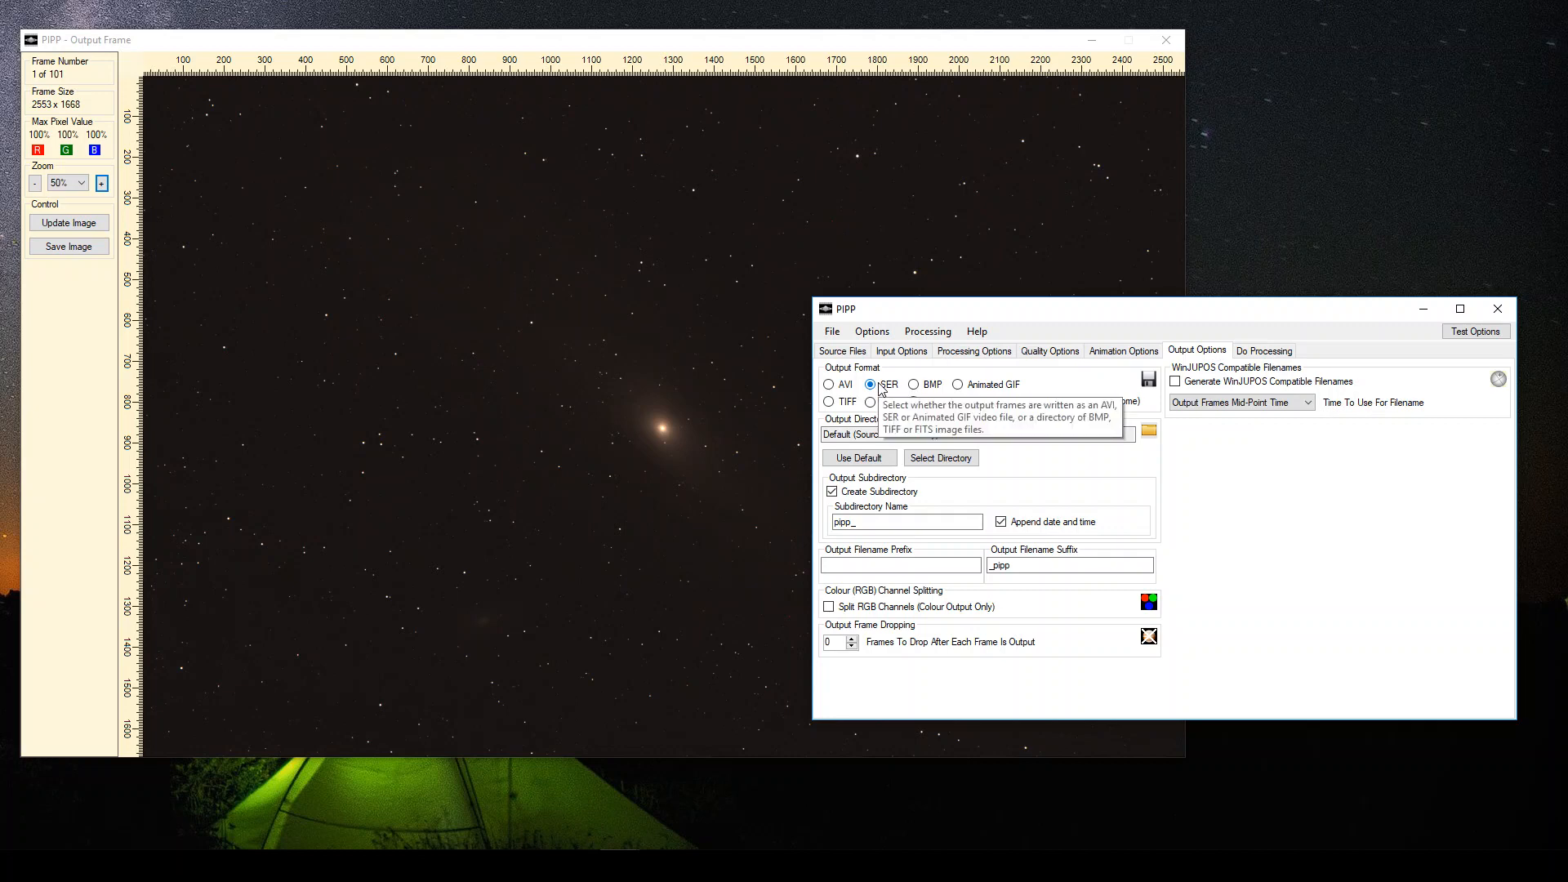
click(1262, 354)
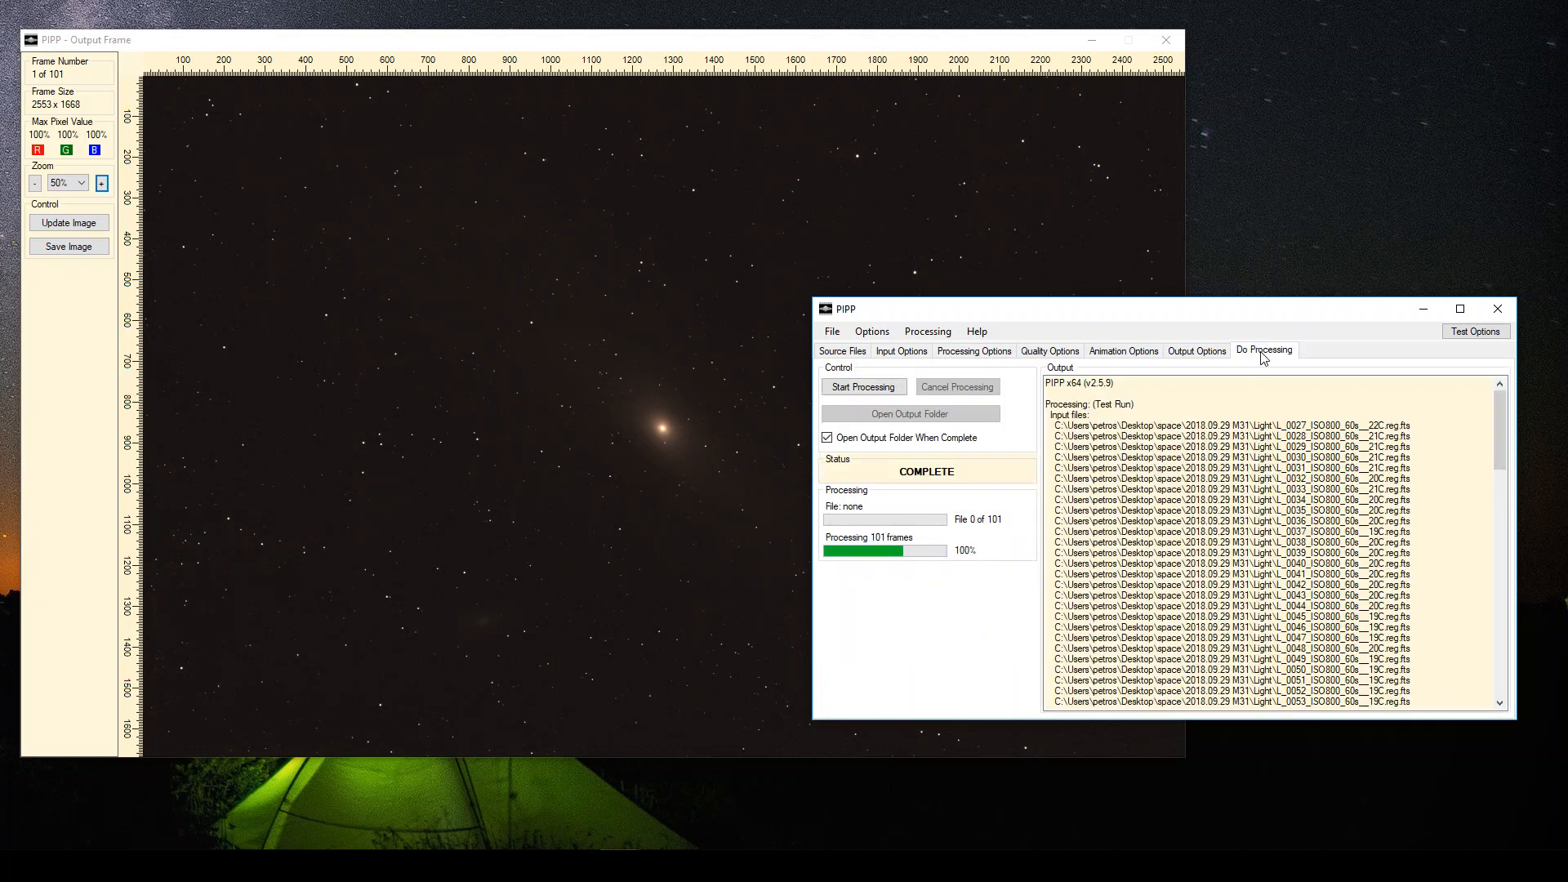
click(862, 387)
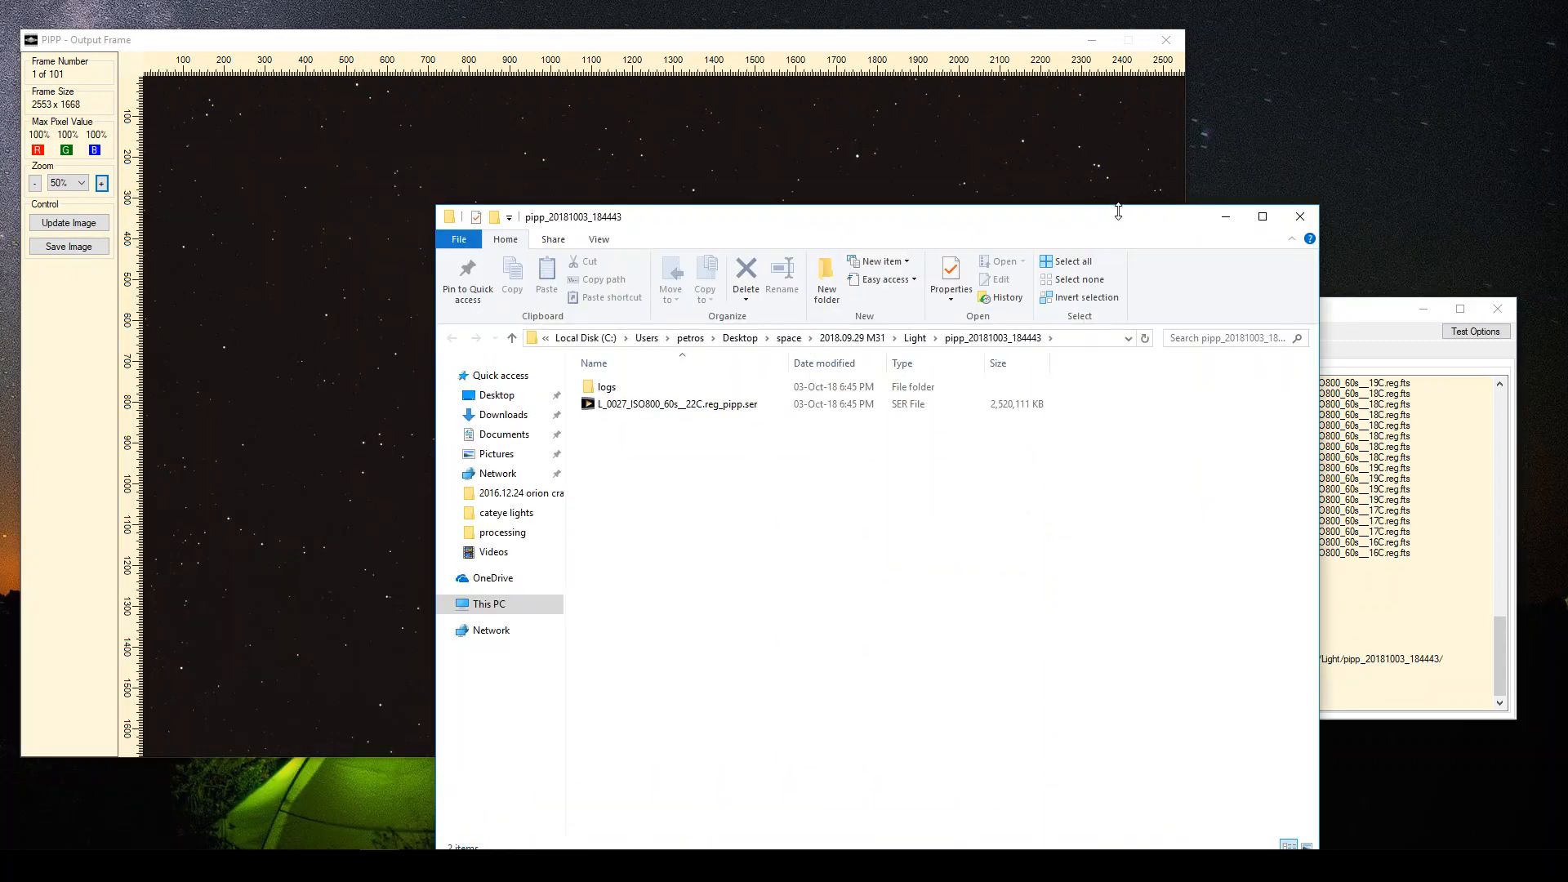
Step: Open the SER video L_0027_ISO800_60s__22C.reg_pipp.ser from the pipp_20181003_184443 output folder
drag(1118, 211, 1118, 511)
click(393, 46)
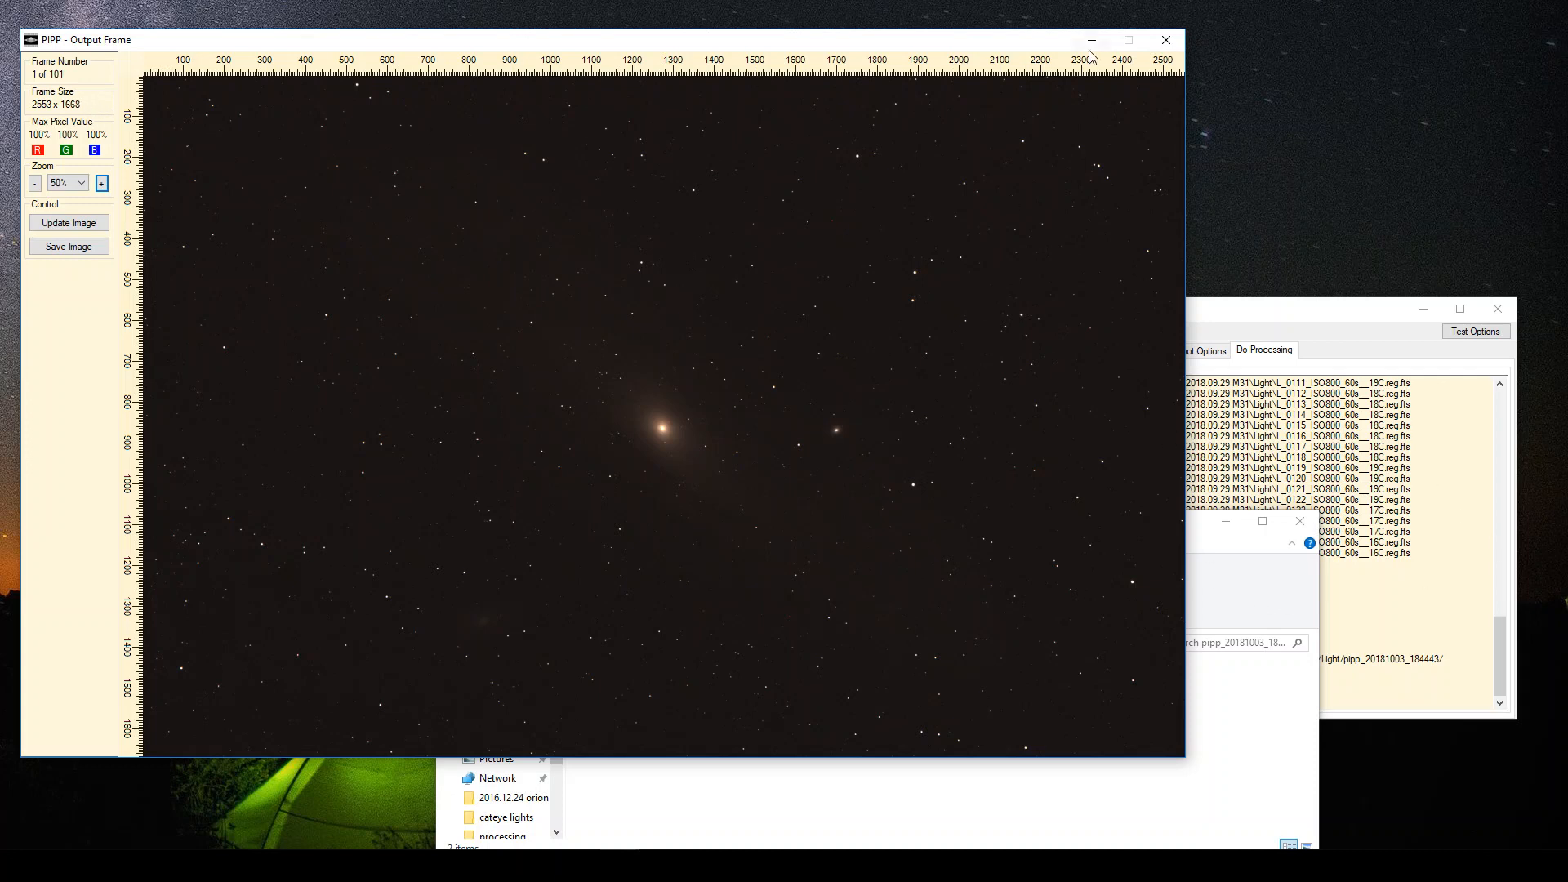
click(1225, 583)
drag(1150, 522, 1132, 363)
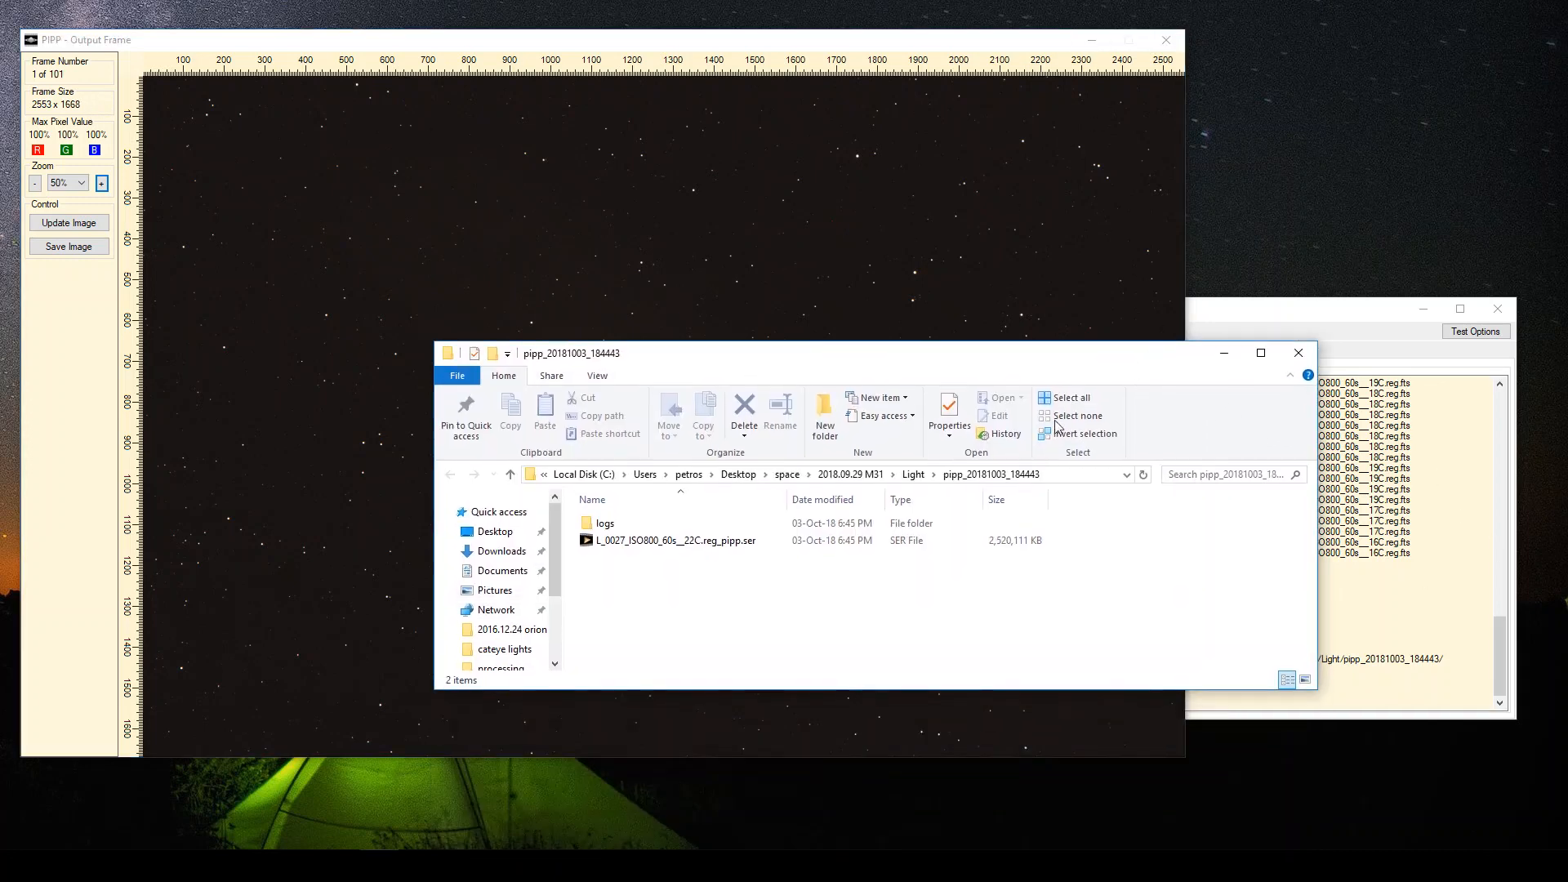
click(643, 542)
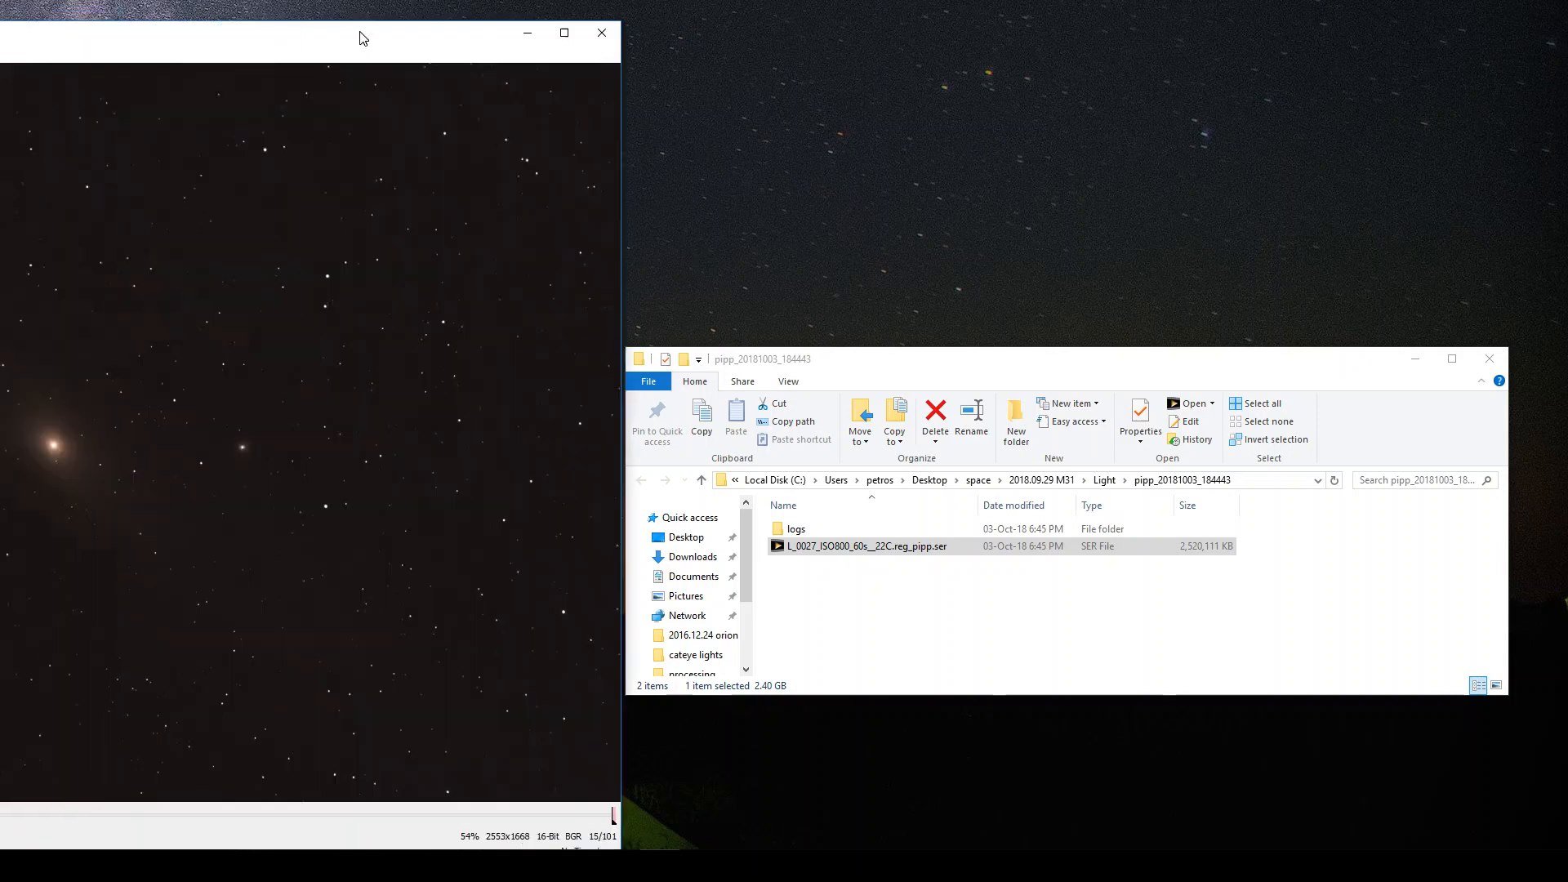
Step: Stop the M31 SER video's playback, arrange the player to show the full frame, and minimize the output folder window
drag(776, 43, 732, 26)
click(1210, 374)
drag(1210, 374, 1314, 178)
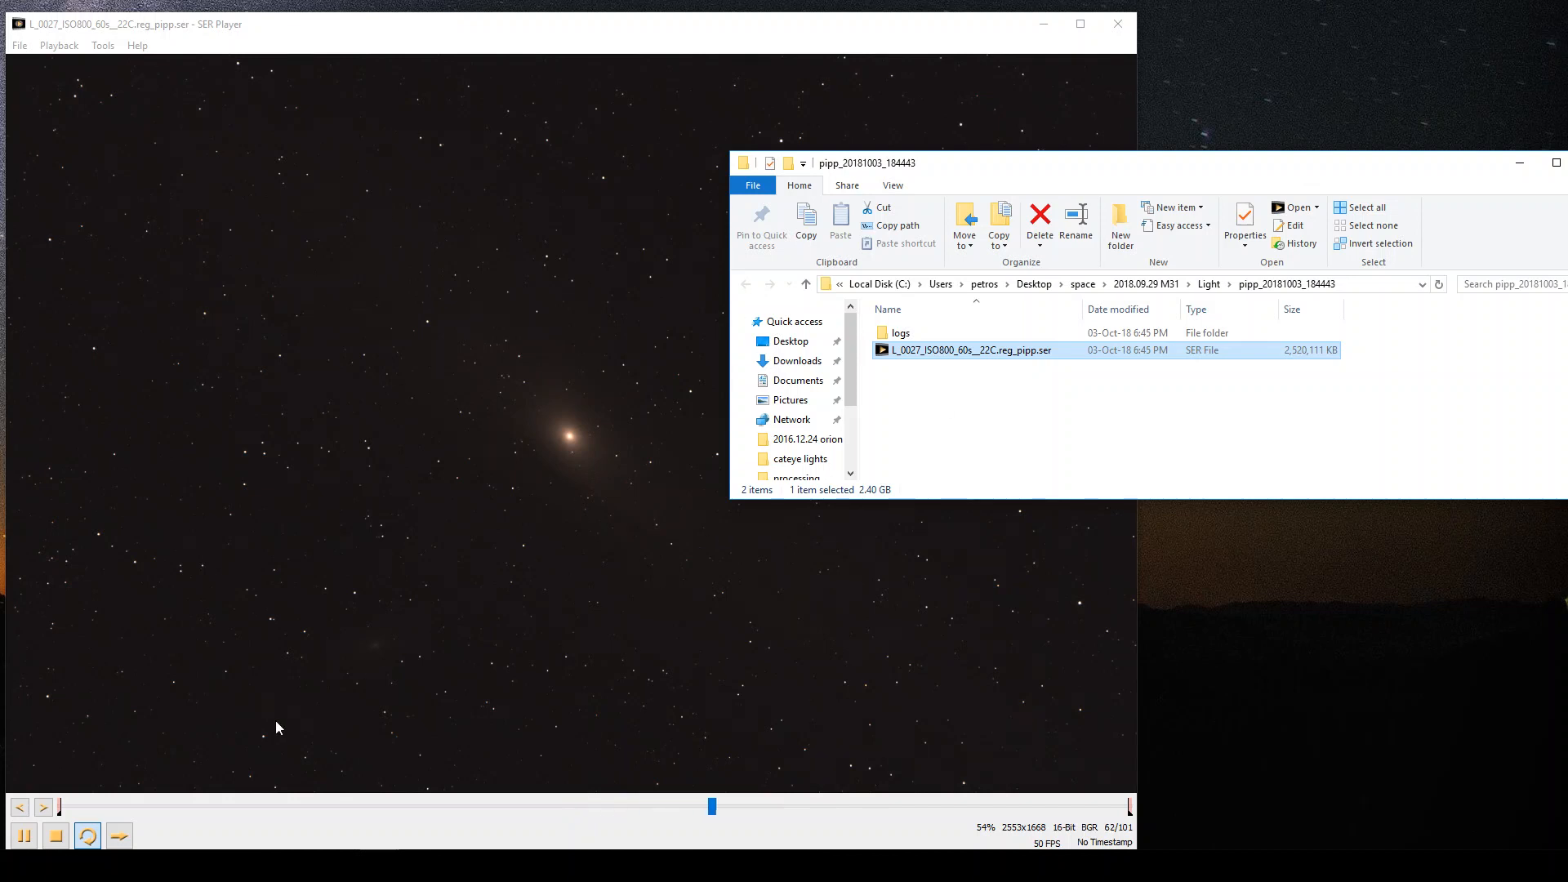
click(55, 835)
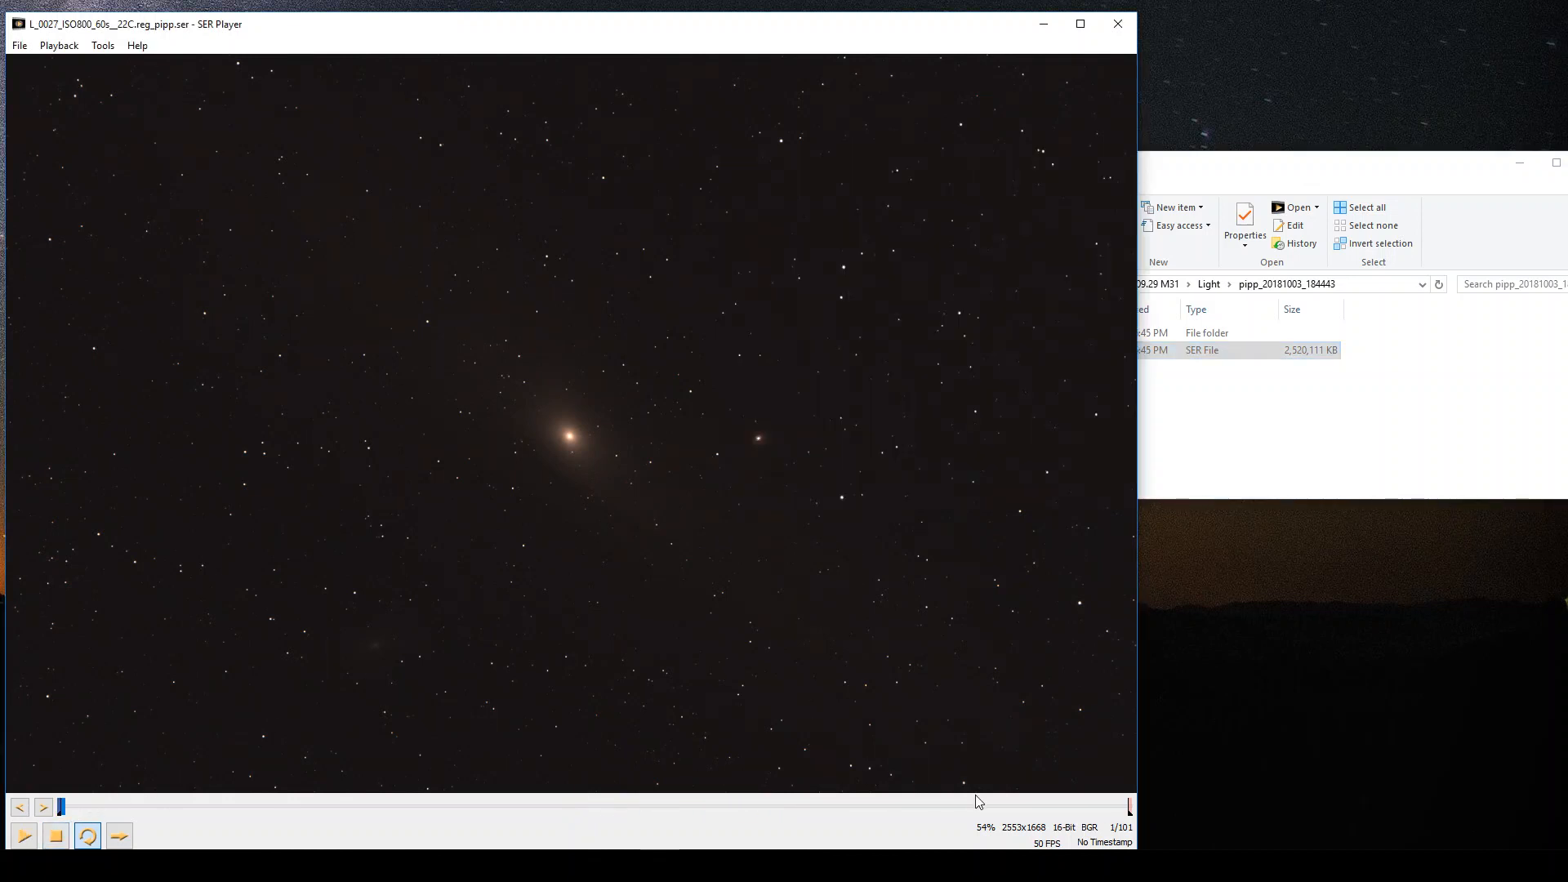
click(1292, 170)
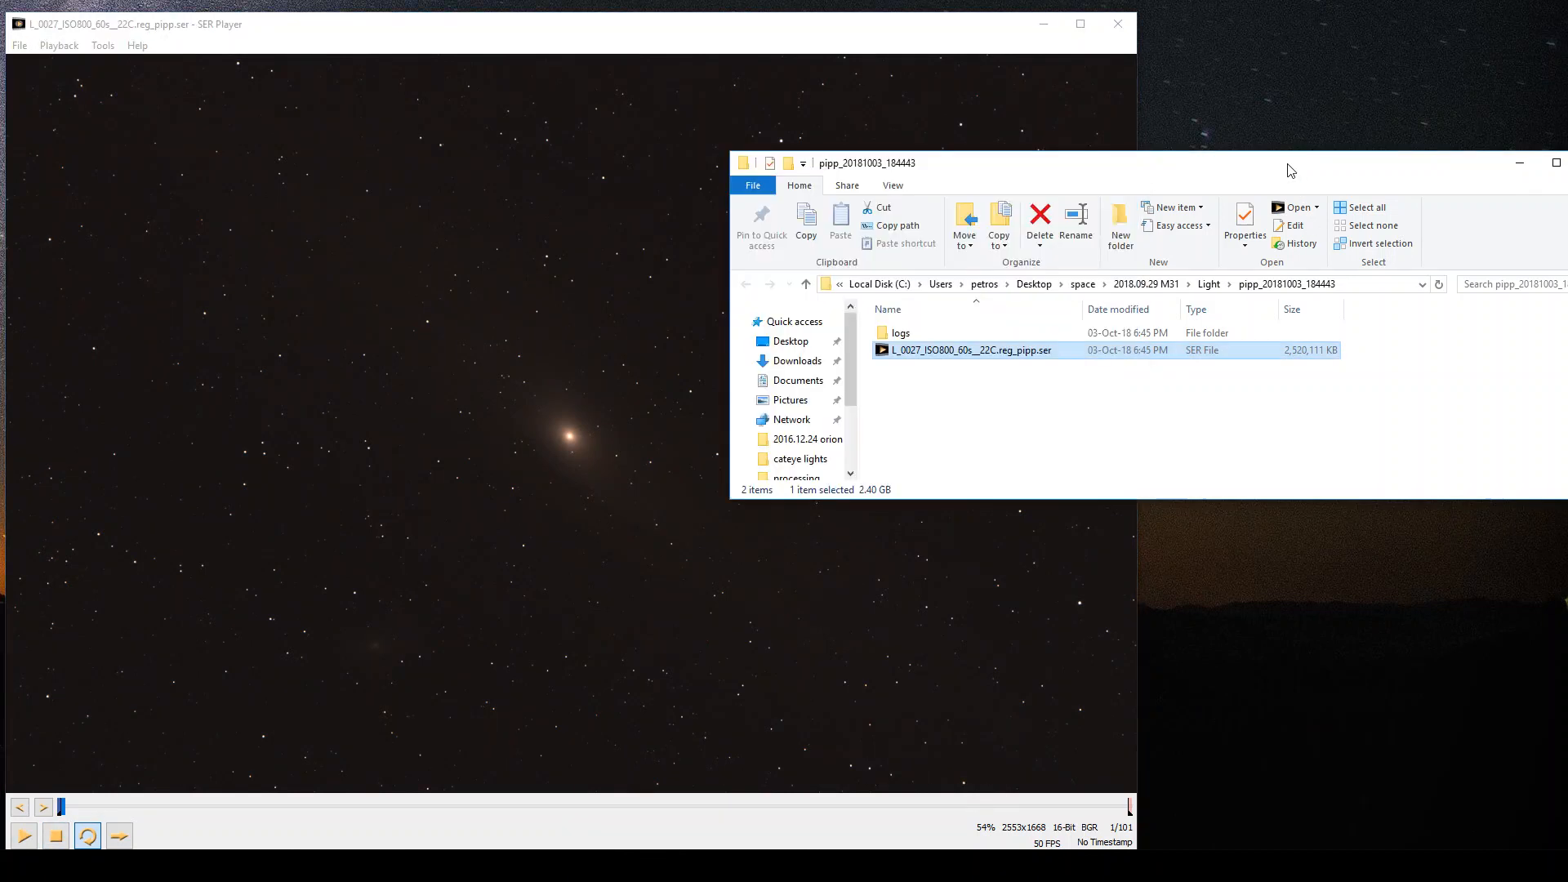
click(1519, 163)
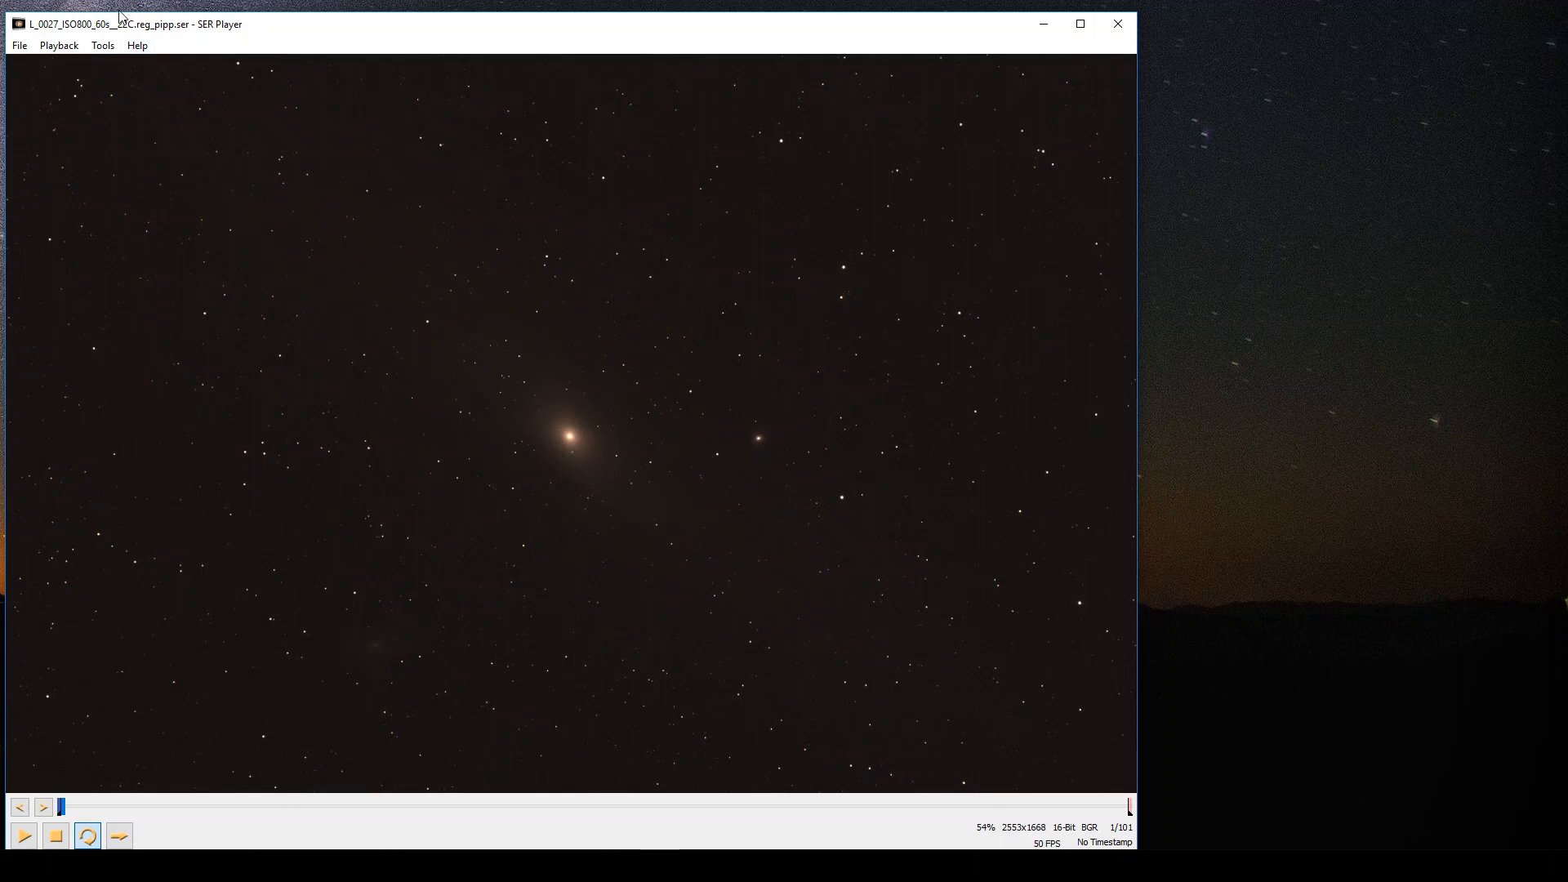
Step: Open the processing options beside the video, enable frame cropping, and start defining the crop with a selection box
click(102, 45)
click(131, 109)
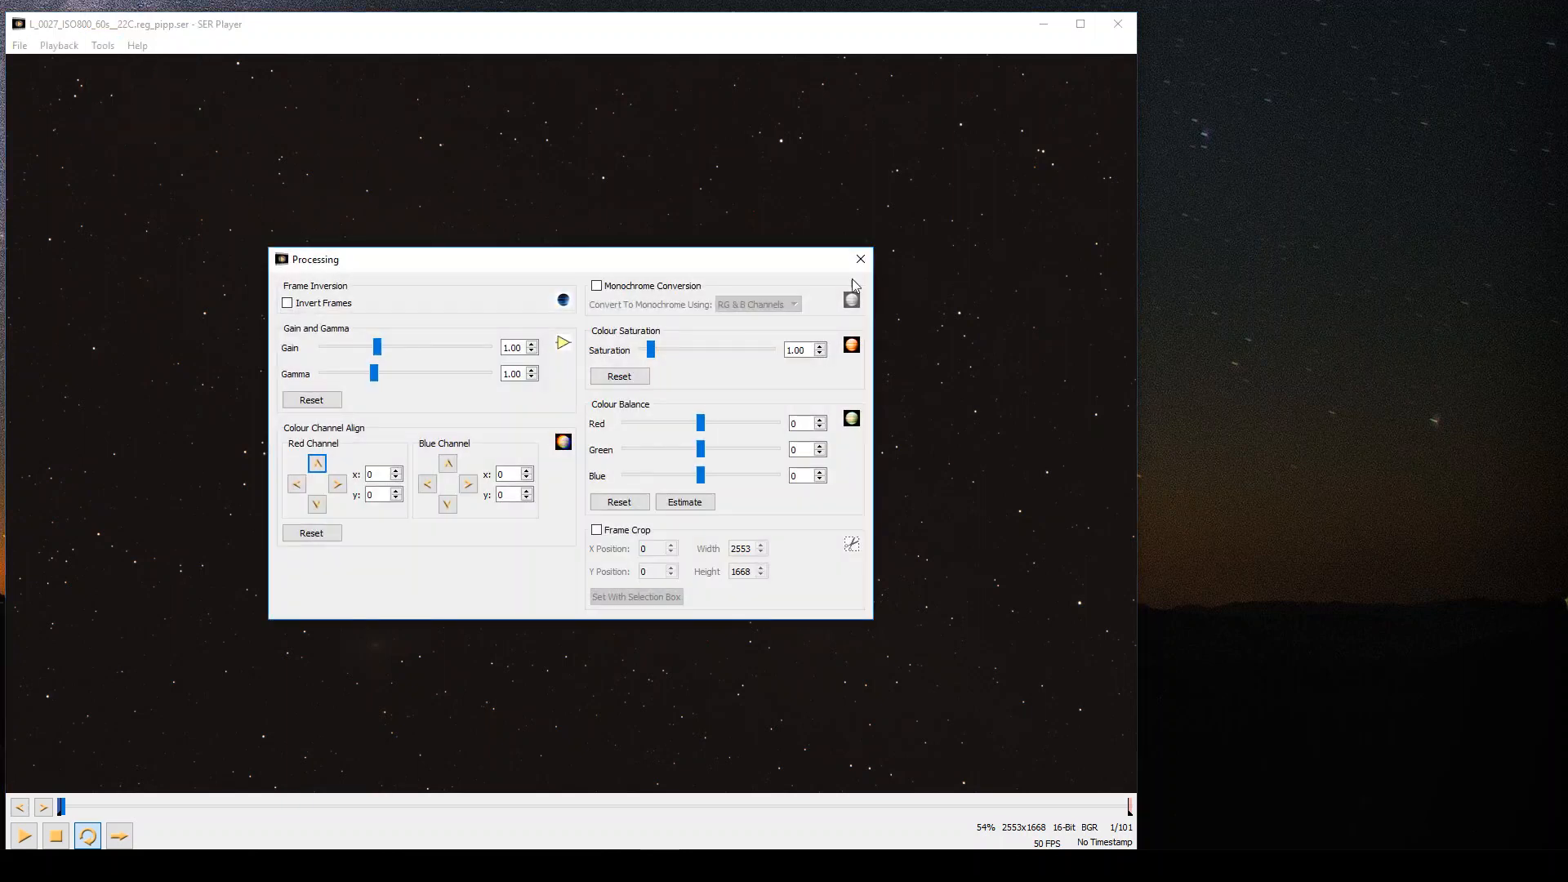
drag(694, 262, 1290, 253)
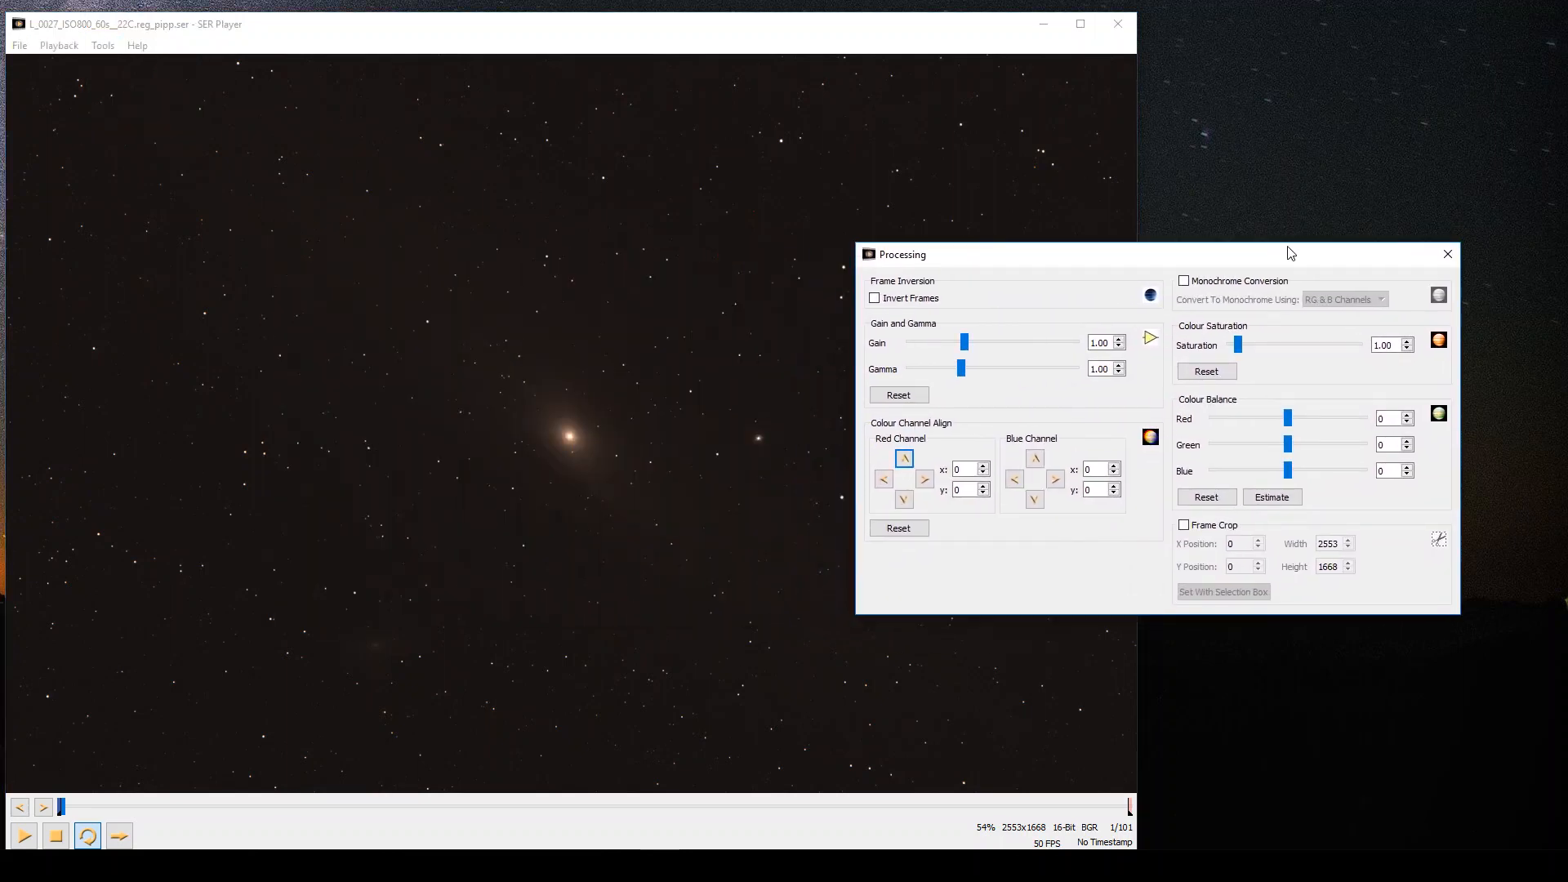
click(1184, 526)
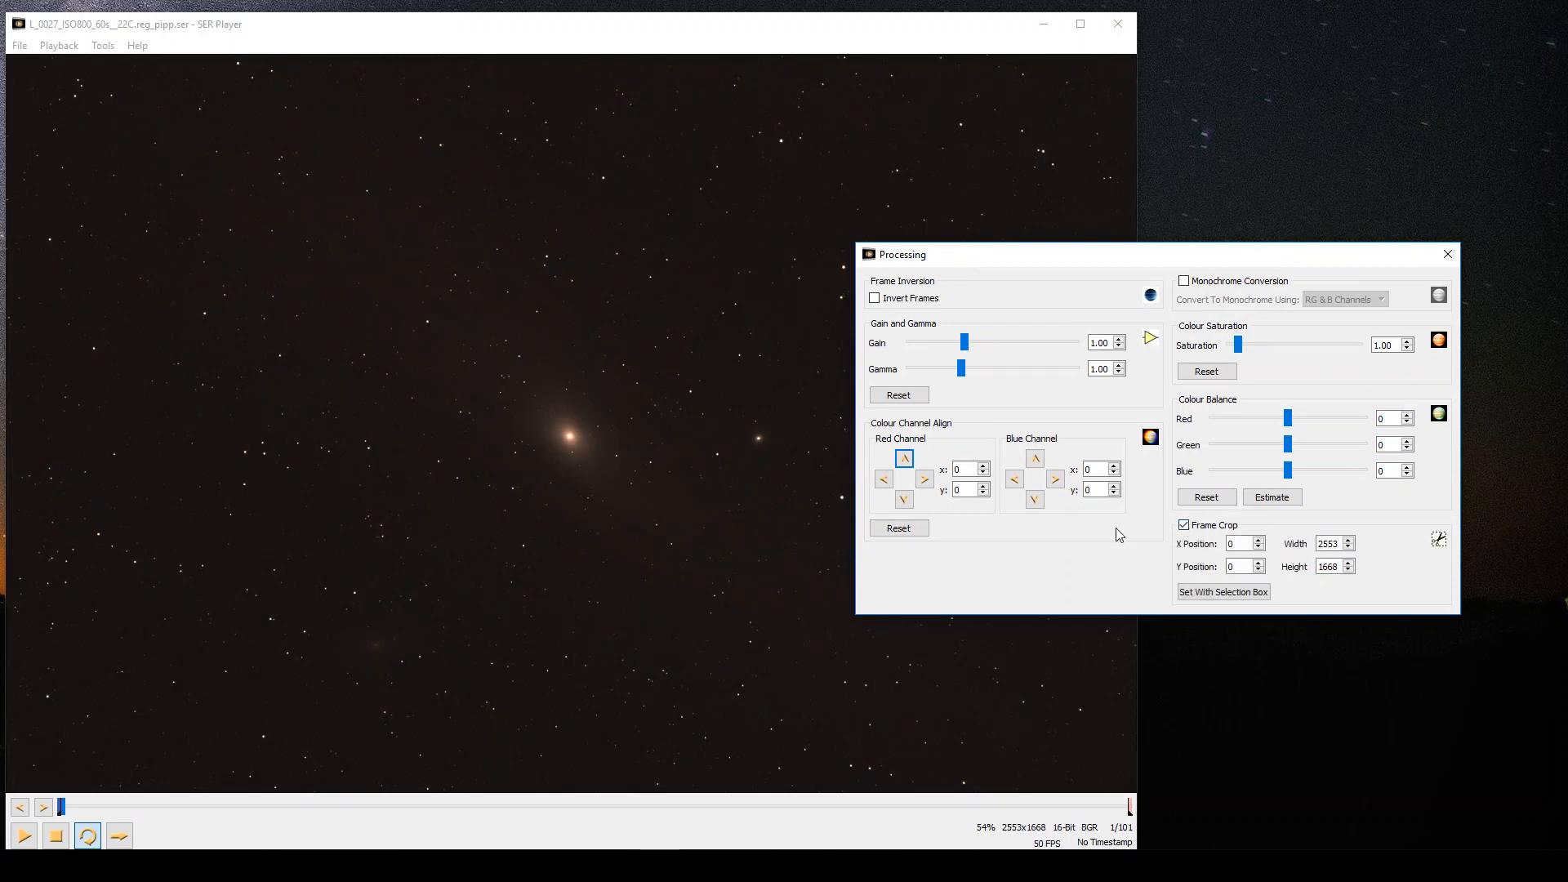
click(1212, 592)
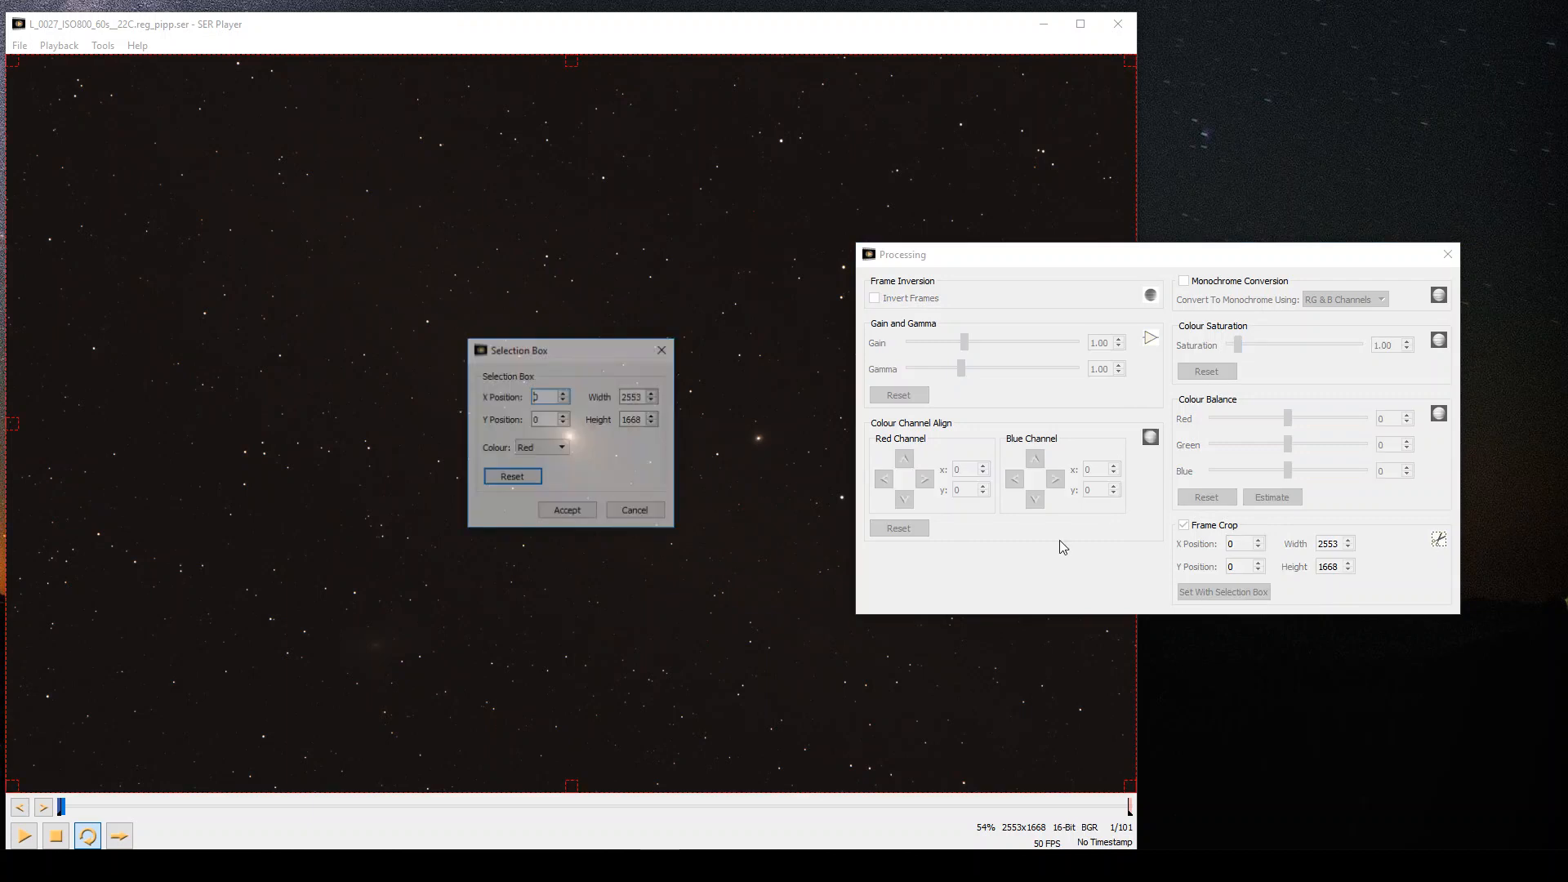
Step: Size the crop selection box to about 1421 × 967 at the frame's upper-left corner, X 0, Y 0, and accept it
click(13, 69)
drag(13, 68, 75, 81)
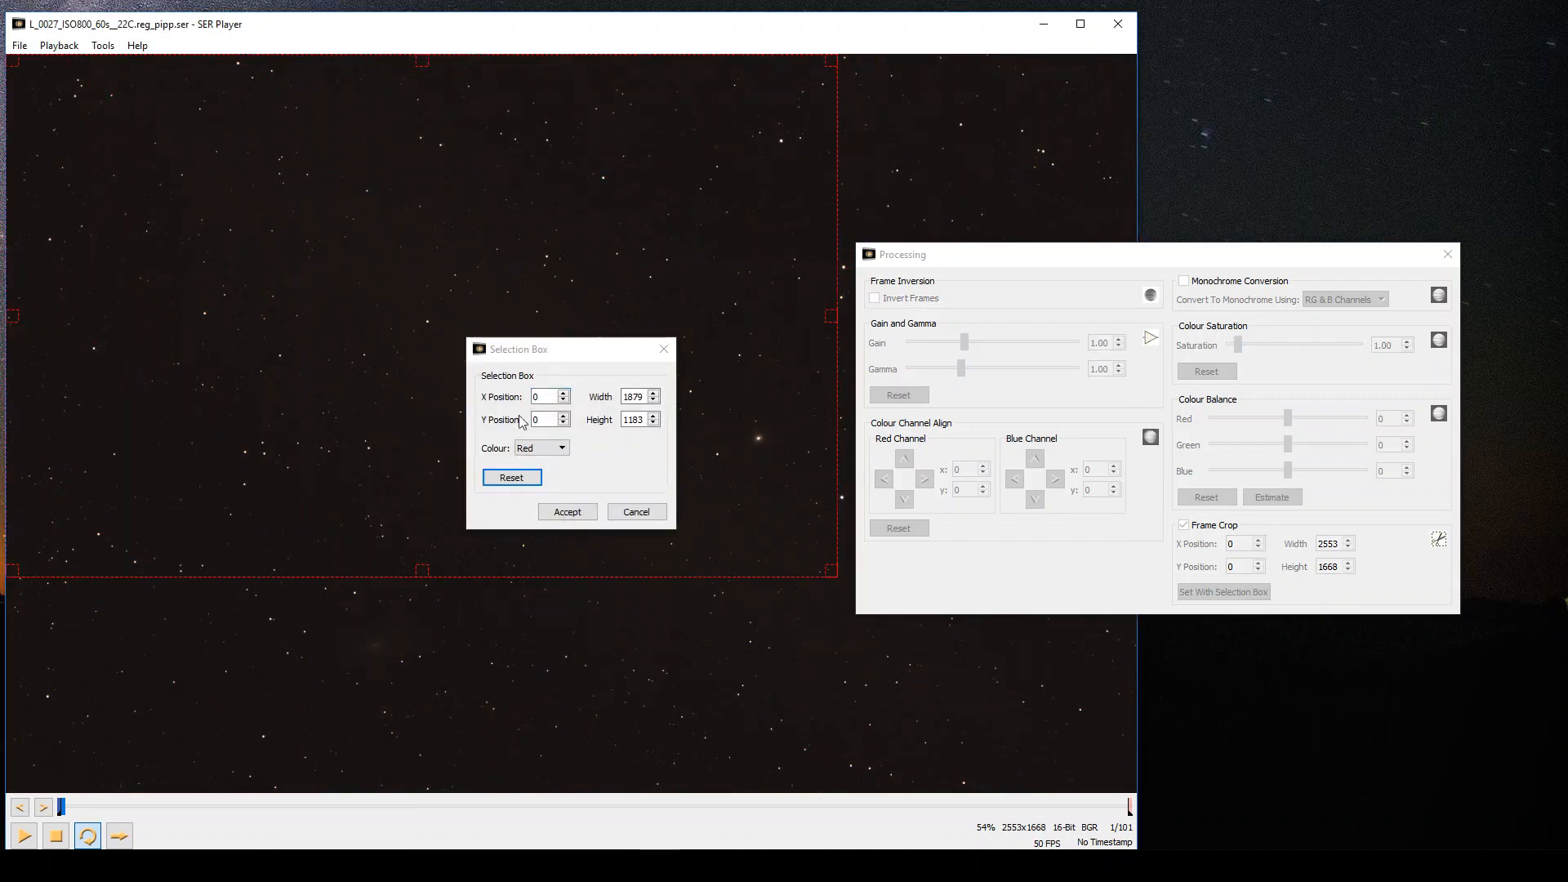
drag(833, 576, 634, 482)
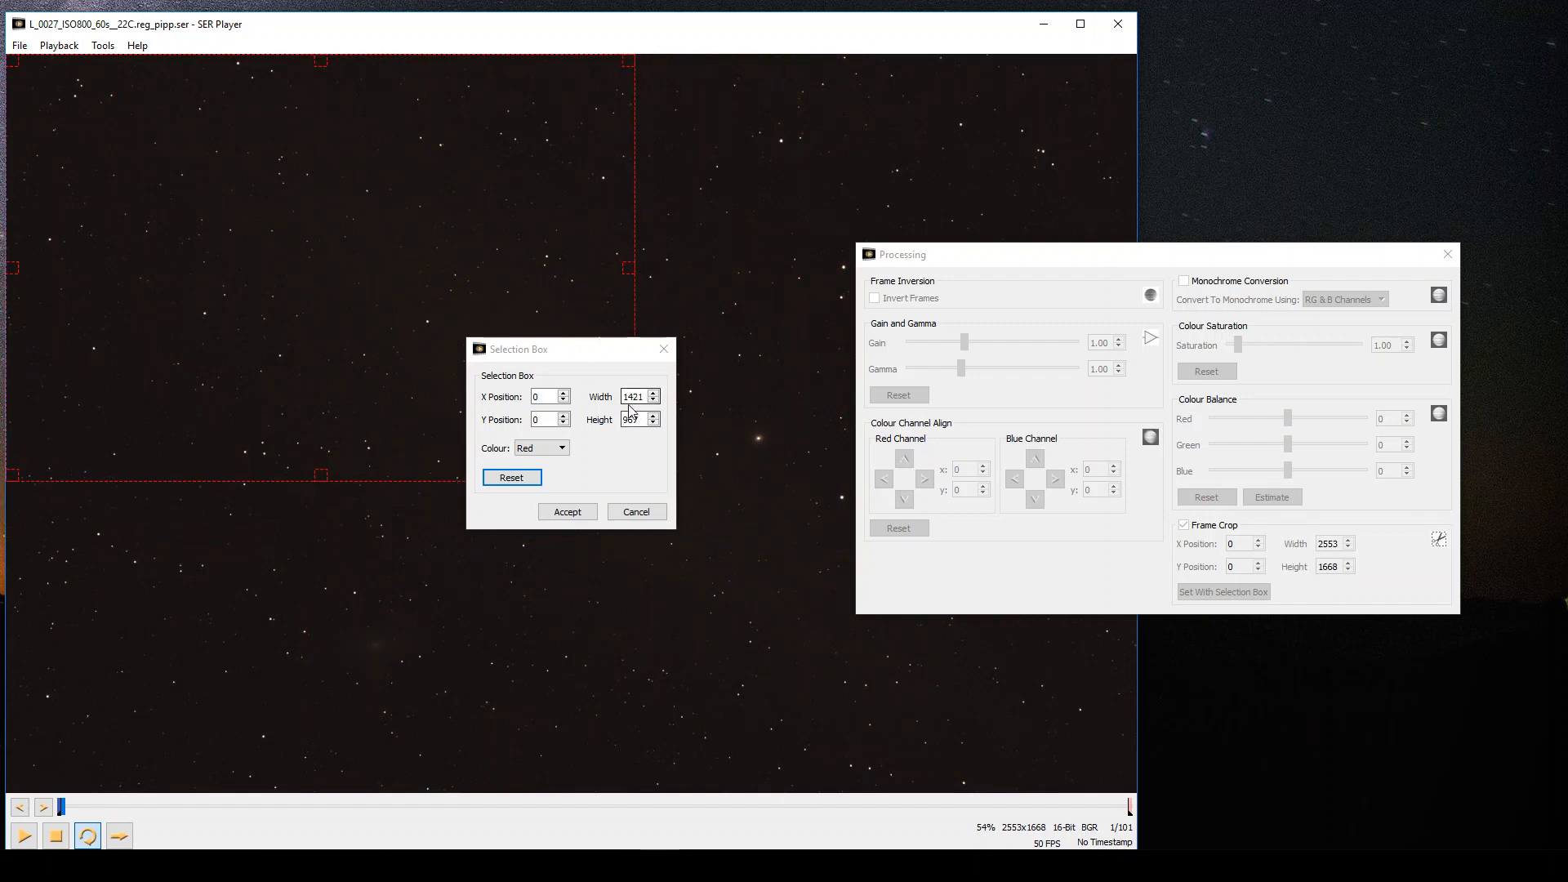
click(572, 517)
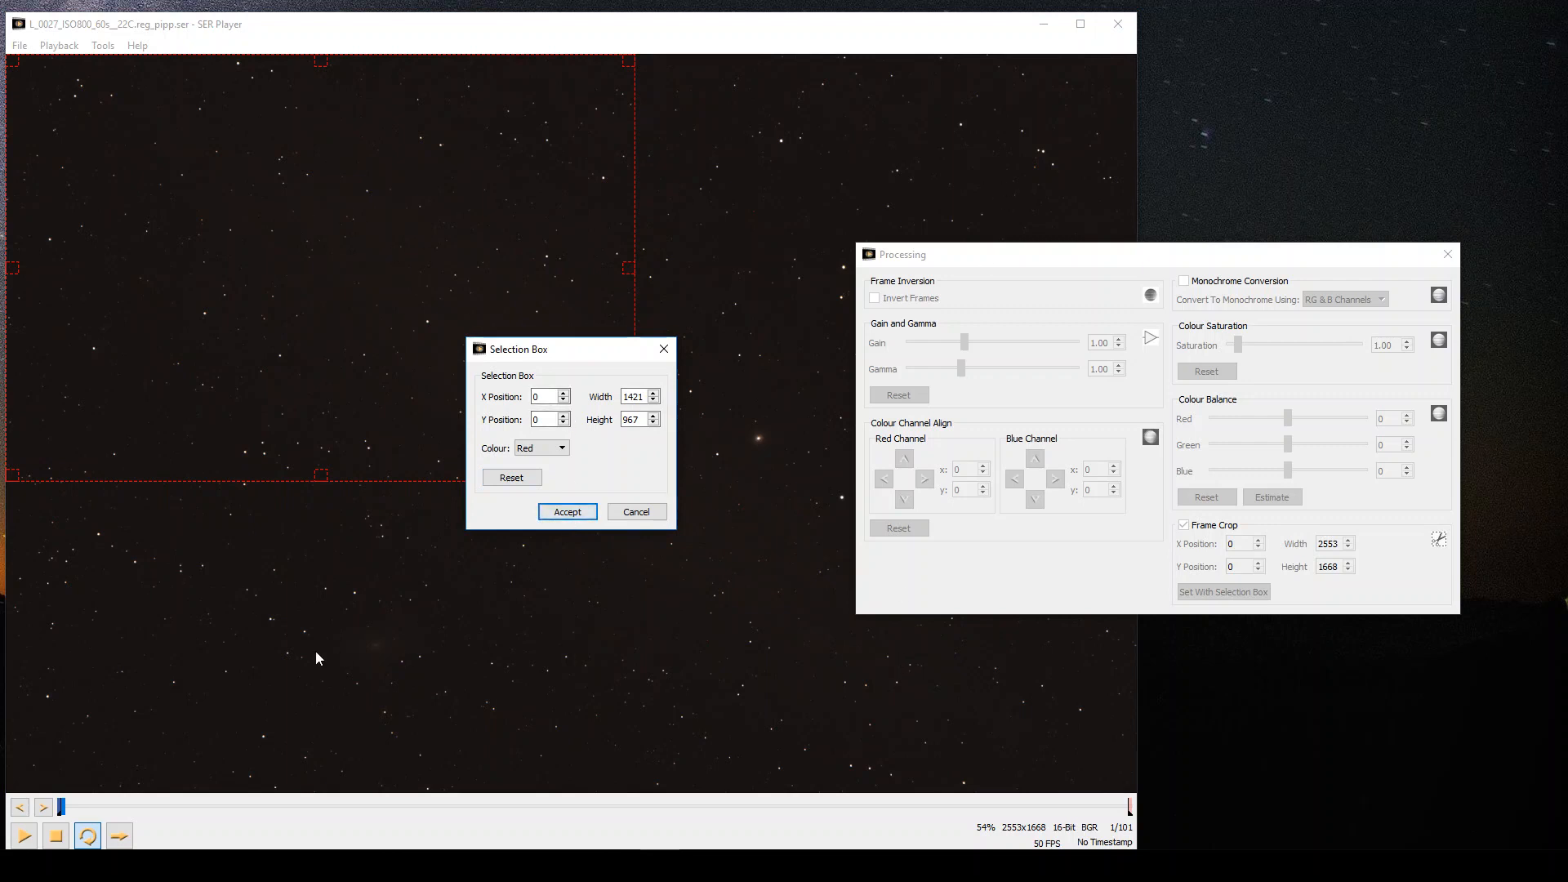
drag(594, 348, 368, 562)
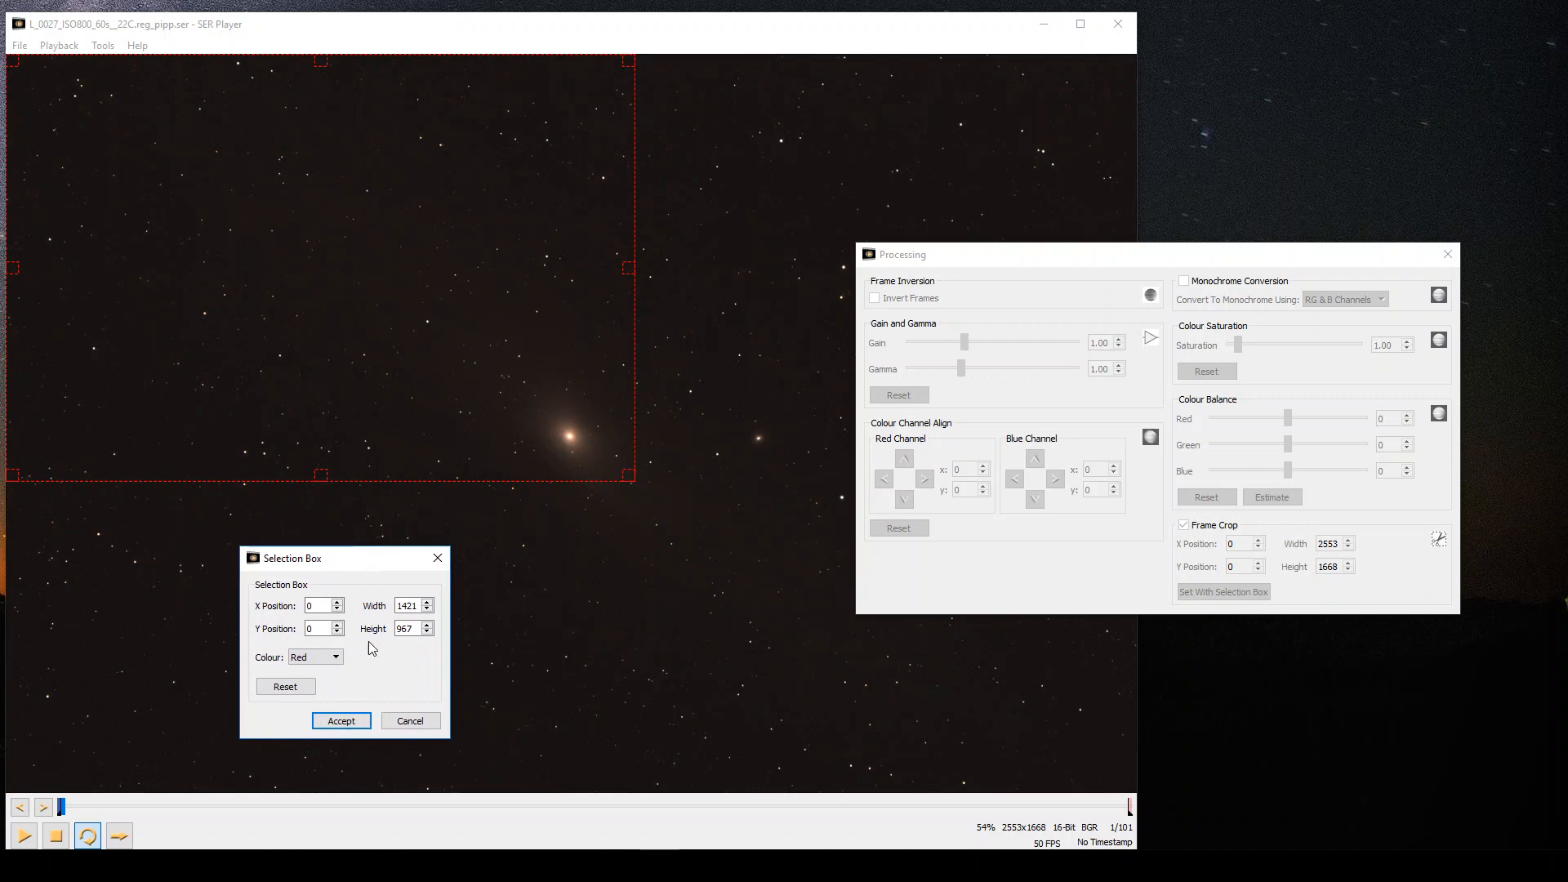
click(340, 722)
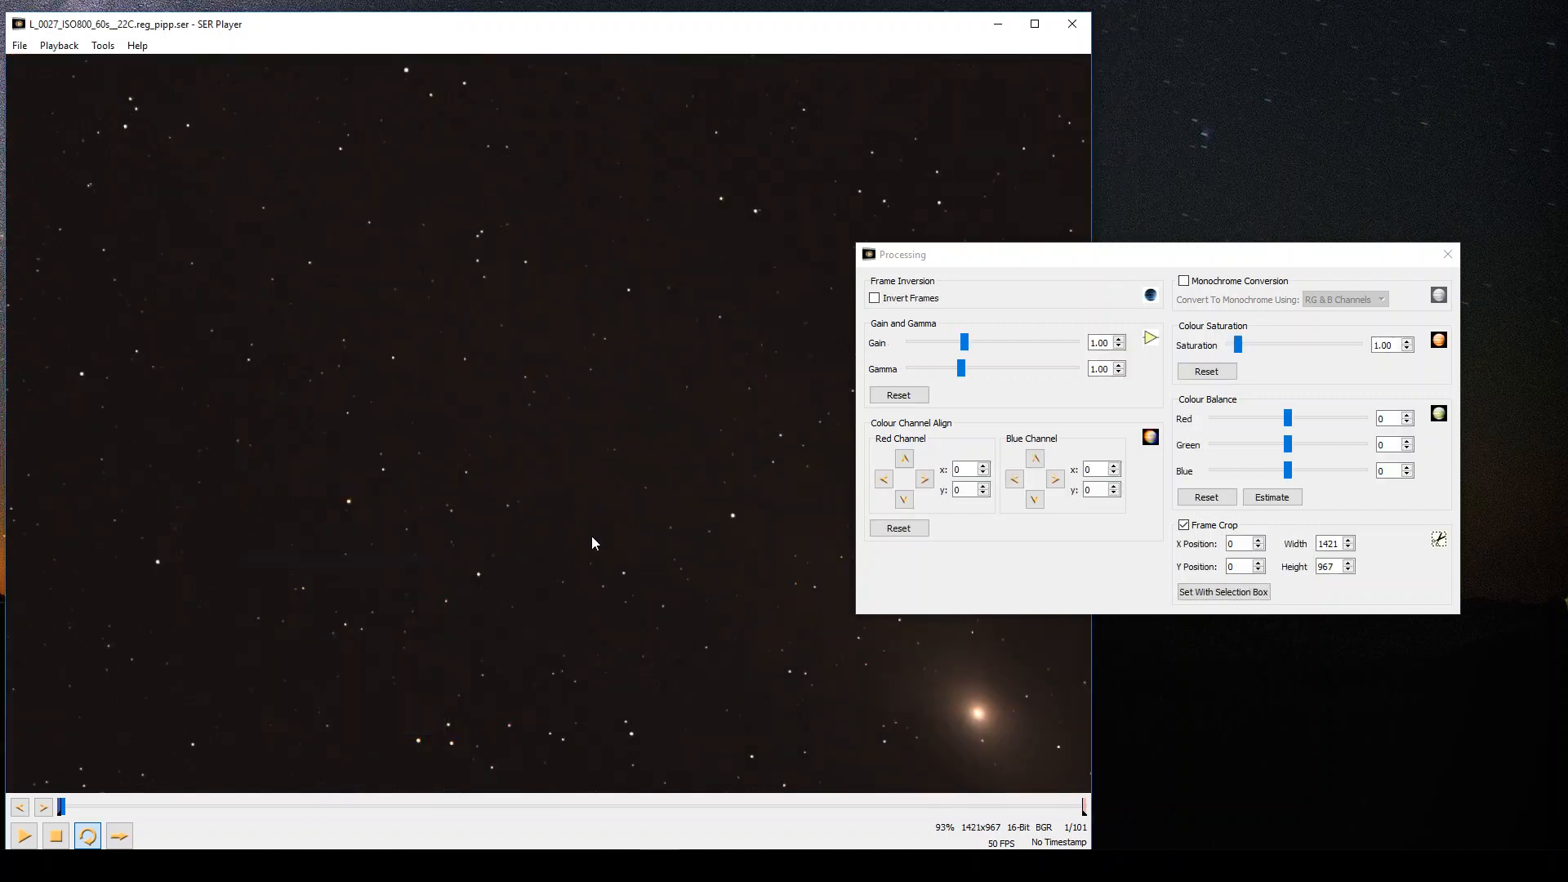
Step: Set the video's gain to 3.00 and gamma to 0.82, and move the processing options clear of the image
drag(967, 343, 1074, 348)
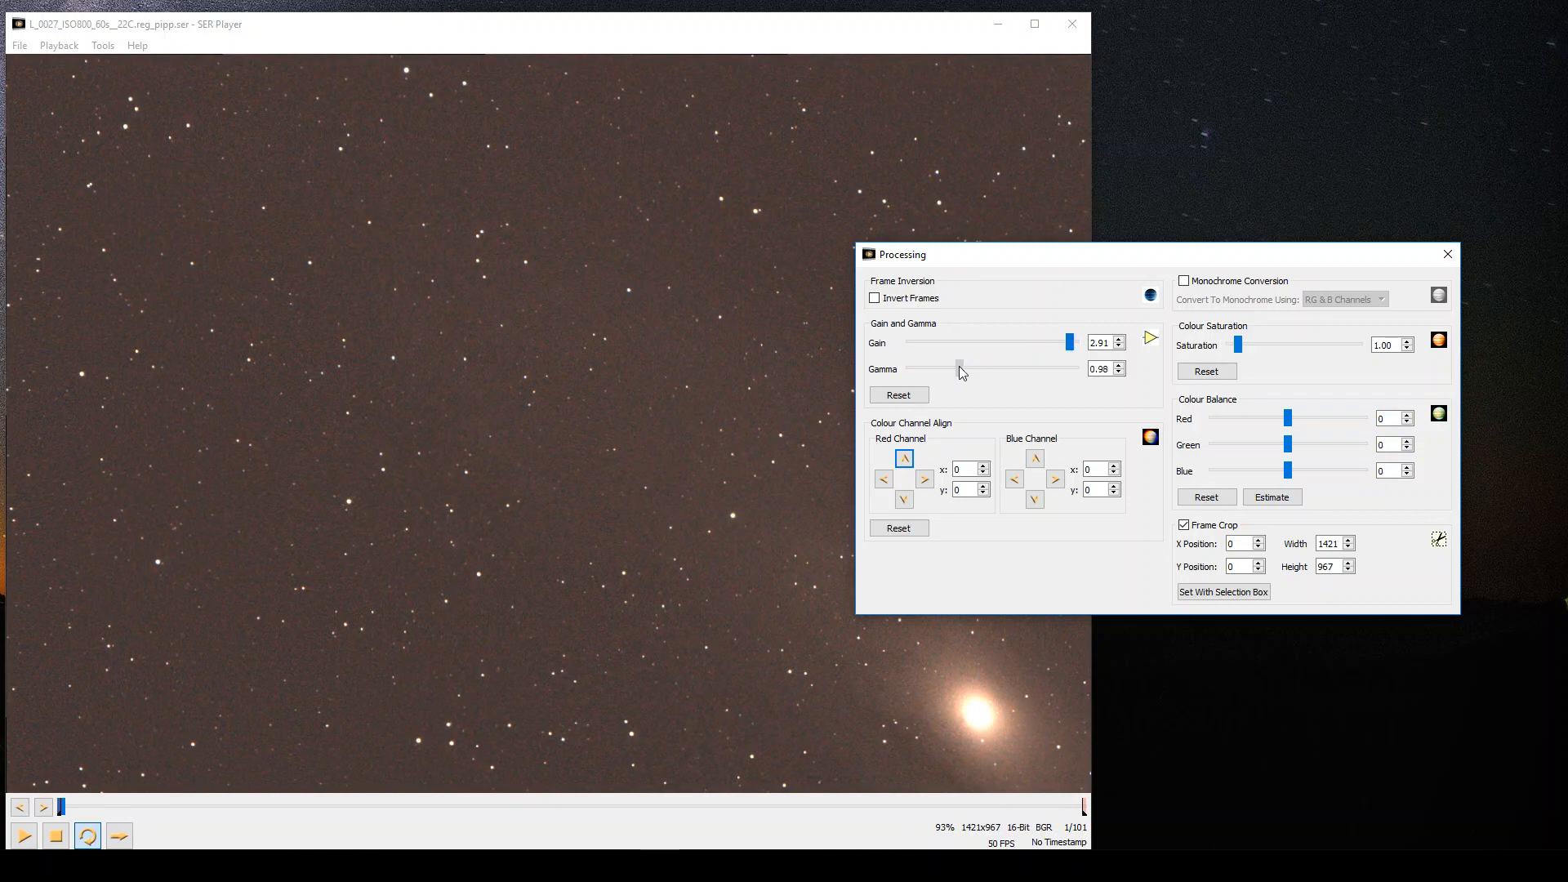
drag(956, 373, 954, 374)
drag(1070, 342, 1079, 347)
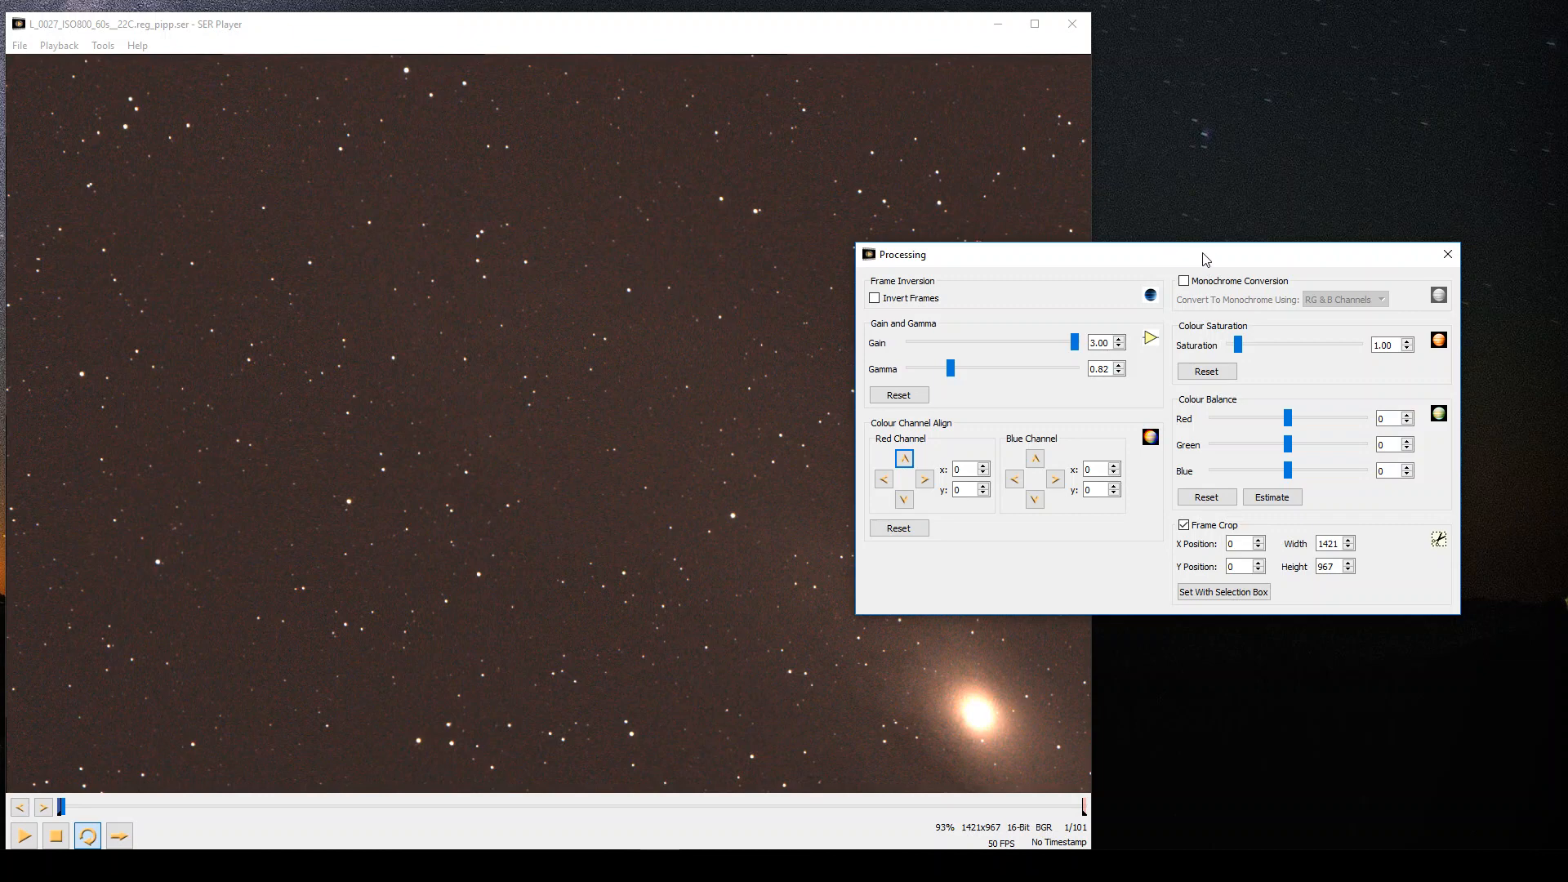
drag(1133, 259, 1389, 207)
Step: Scrub back and forth through the frames of the upper-left crop, comparing the stars between frames
click(63, 808)
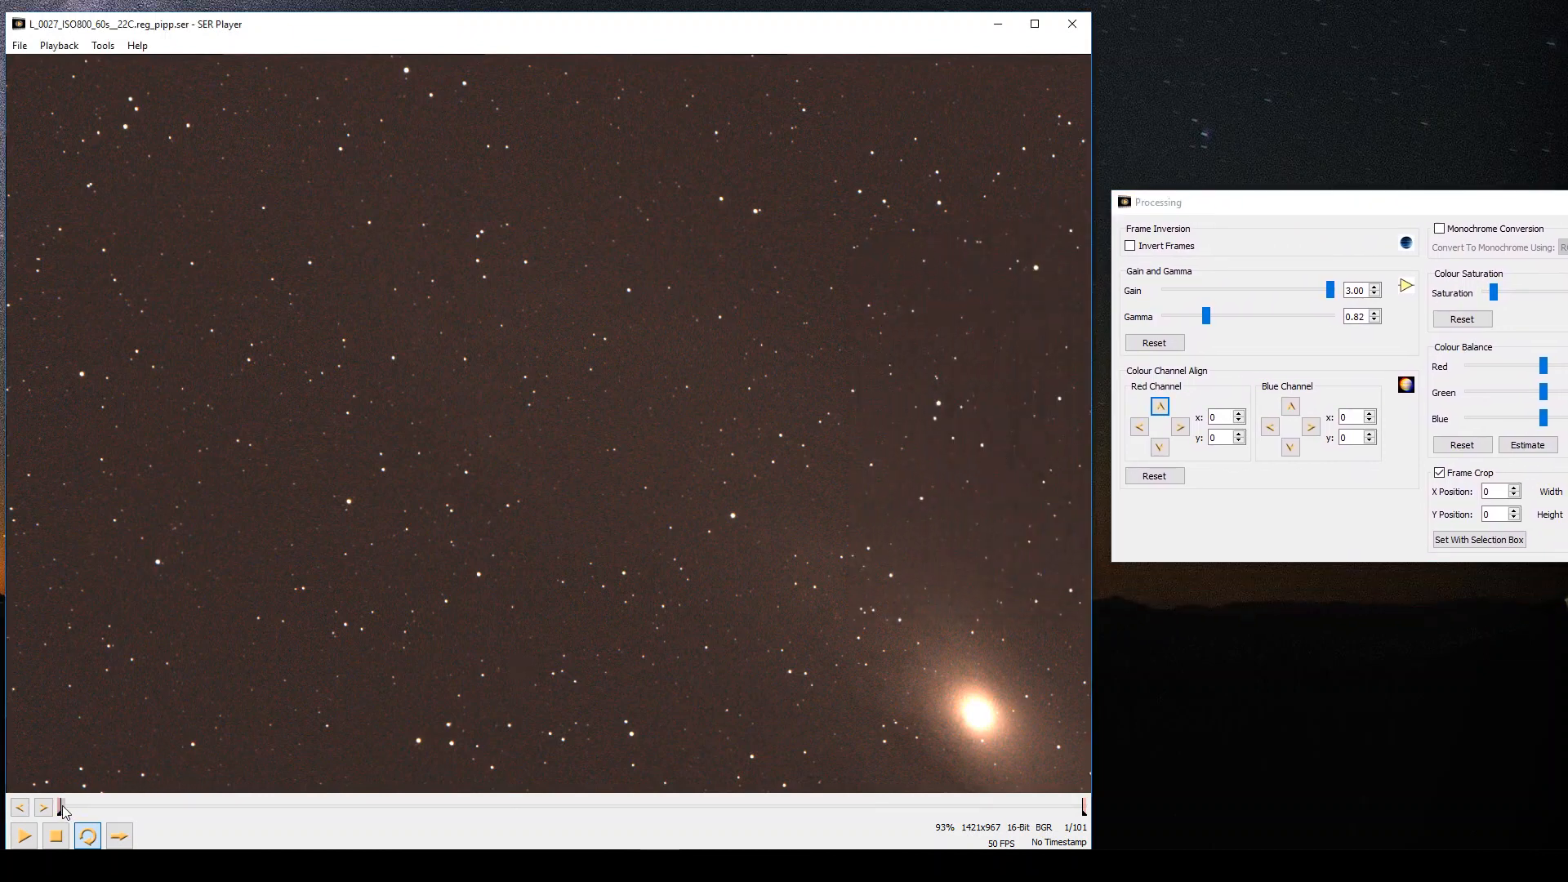
drag(66, 810, 502, 813)
mouse_move(726, 800)
mouse_down()
mouse_move(871, 800)
mouse_move(569, 807)
mouse_move(634, 786)
mouse_move(477, 756)
mouse_move(155, 761)
mouse_up()
mouse_move(49, 780)
mouse_down()
mouse_move(65, 807)
mouse_move(434, 822)
mouse_move(752, 801)
mouse_move(678, 786)
mouse_move(874, 794)
mouse_move(588, 773)
mouse_move(22, 775)
mouse_up()
Step: Move the crop selection to the frame's upper-right corner, X 1132, Y 0, and scrub through the frames to compare the stars
click(1479, 539)
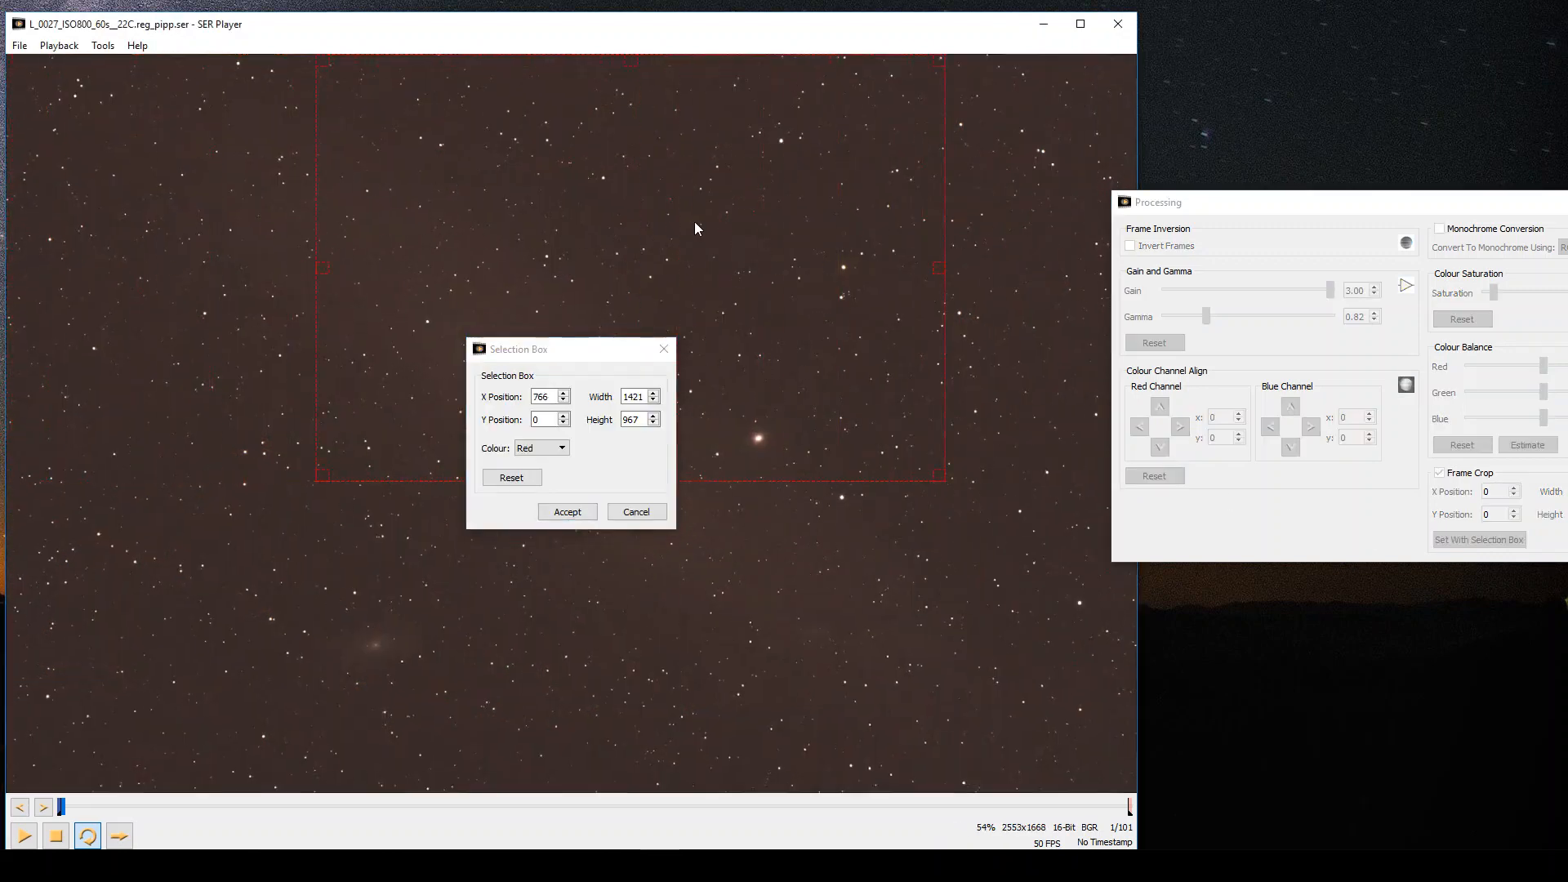
click(568, 512)
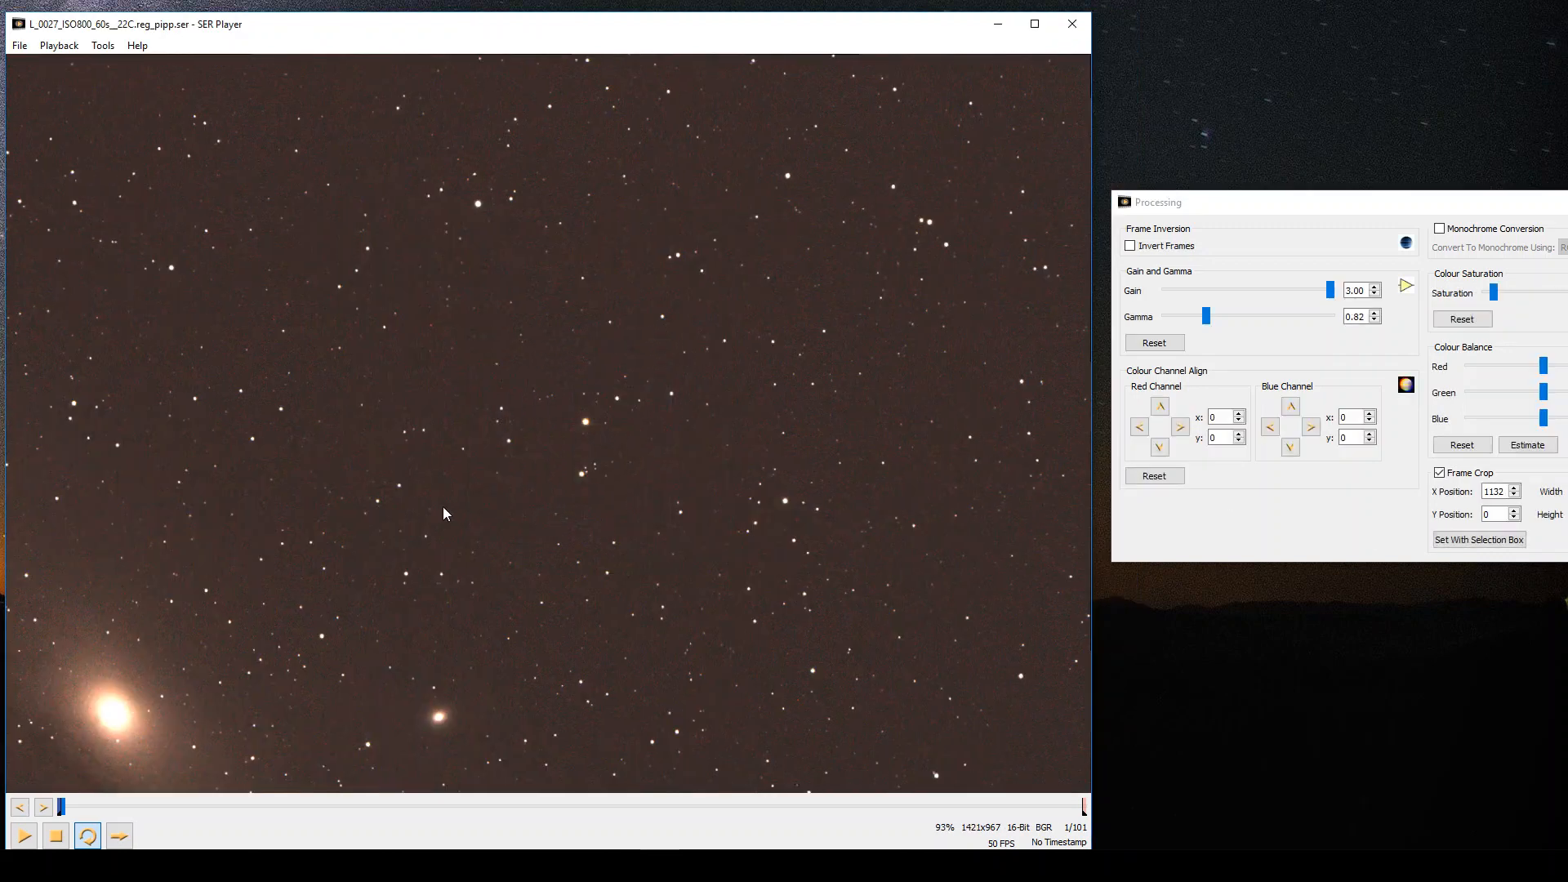
drag(60, 807, 367, 807)
mouse_move(374, 807)
mouse_down()
mouse_move(537, 837)
mouse_move(369, 806)
mouse_move(467, 820)
mouse_move(385, 808)
mouse_up()
drag(128, 811, 663, 815)
mouse_move(674, 806)
mouse_down()
mouse_move(953, 802)
mouse_move(532, 759)
mouse_move(278, 774)
mouse_move(64, 811)
mouse_move(210, 837)
mouse_move(470, 840)
mouse_move(548, 837)
mouse_move(325, 812)
mouse_move(723, 830)
mouse_move(710, 815)
mouse_move(990, 803)
mouse_move(914, 772)
mouse_move(242, 753)
mouse_up()
Step: Move the crop selection to the frame's lower-left corner, X 0, Y 701, and scrub through the frames to compare the stars
click(1455, 540)
drag(722, 312, 75, 670)
click(568, 512)
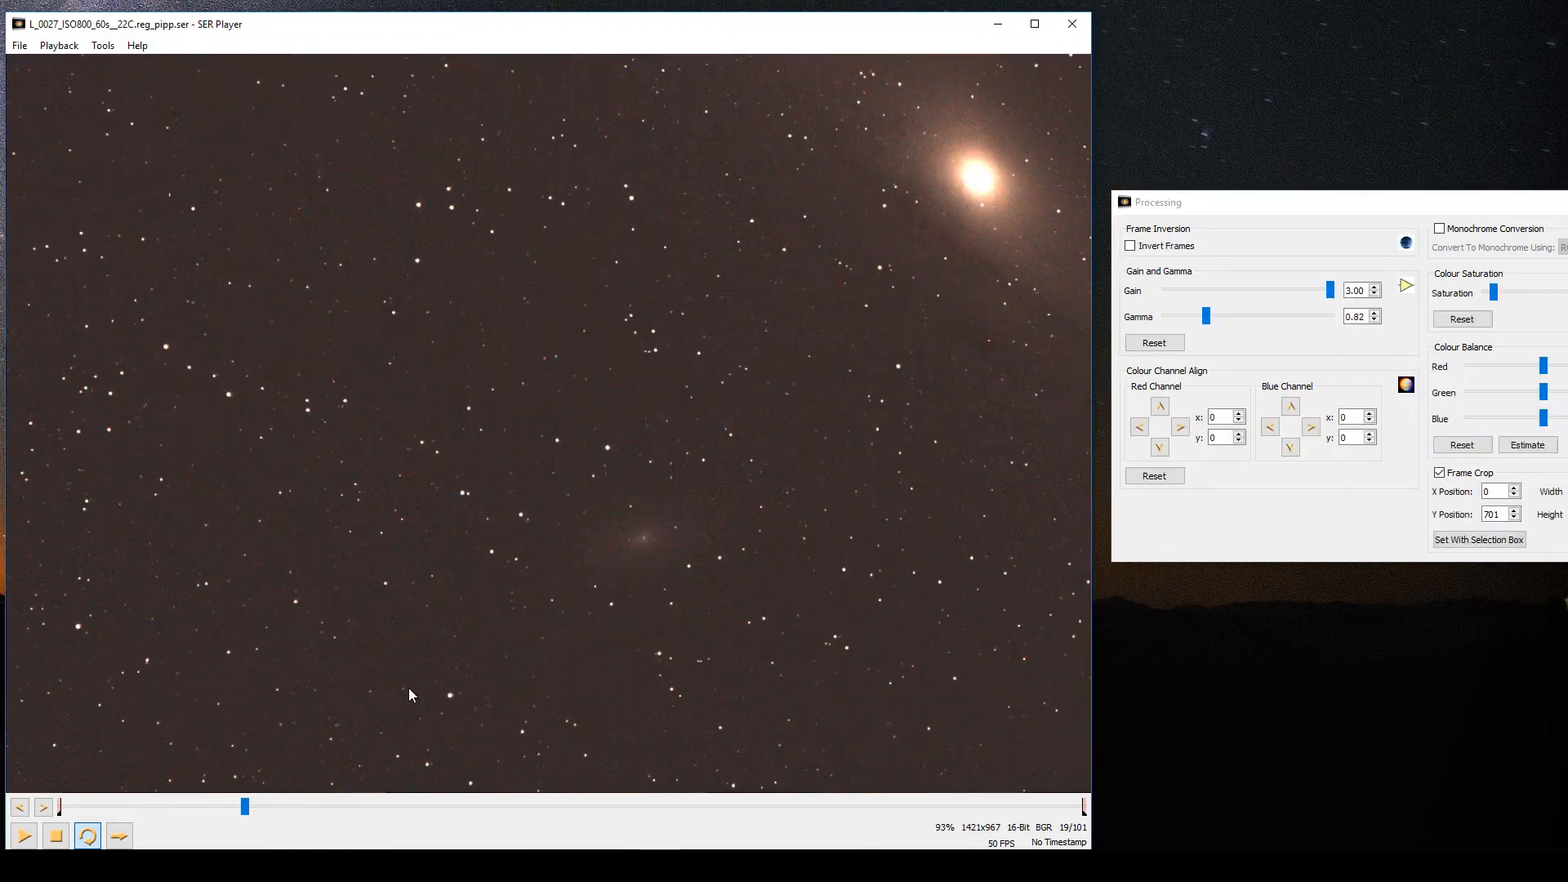
click(180, 808)
drag(180, 808, 156, 828)
drag(343, 829, 548, 779)
Step: Move the crop selection to the frame's lower-right corner, X 1132, Y 701, and scrub through the frames to compare the stars
click(1480, 539)
drag(379, 470, 845, 501)
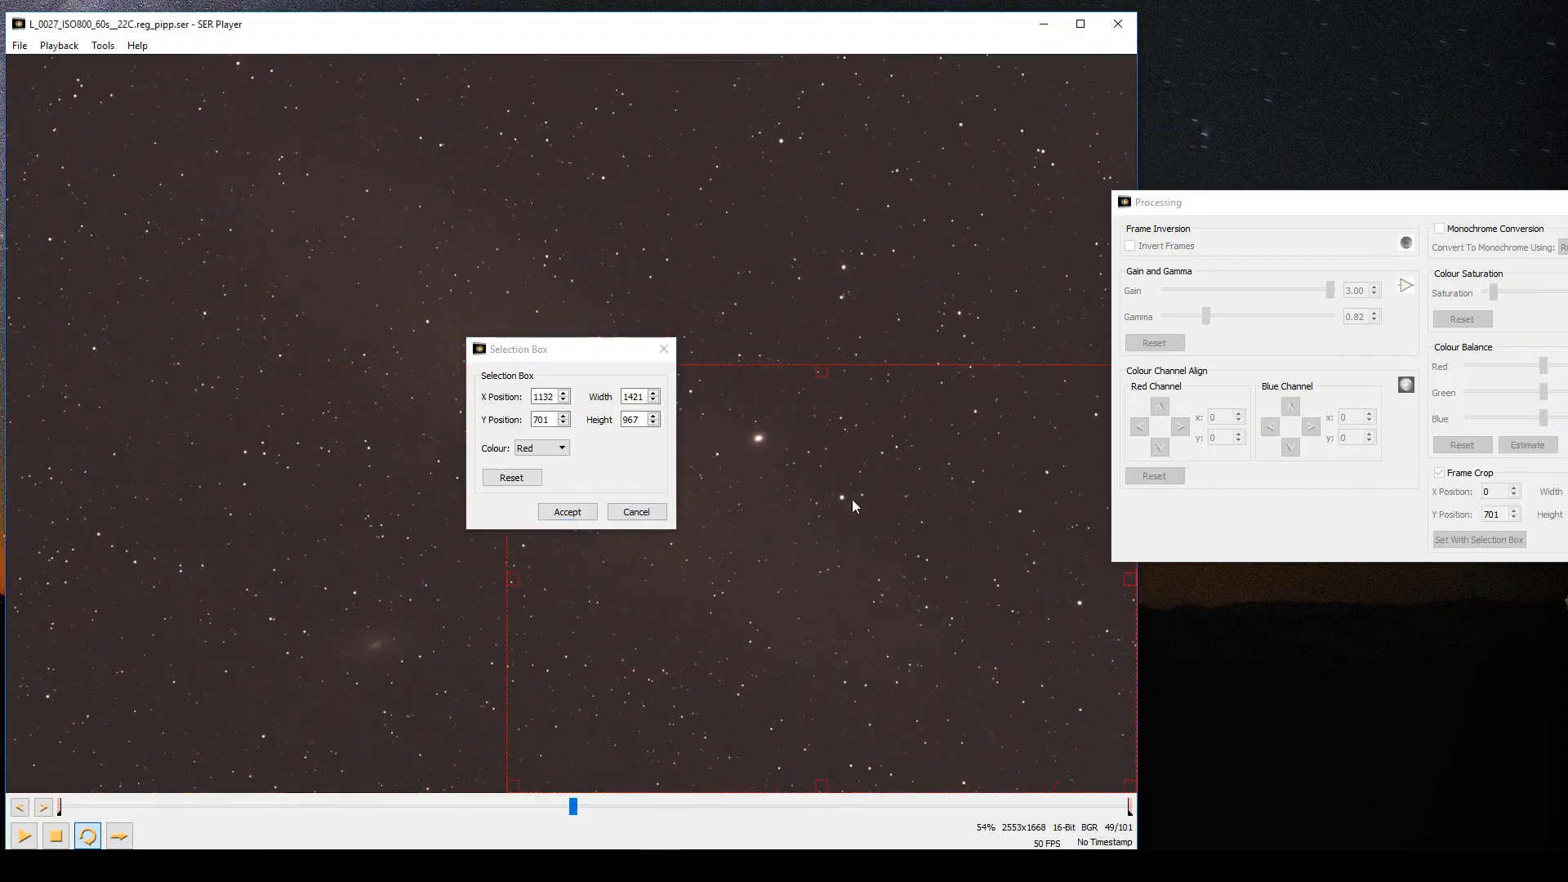
click(566, 513)
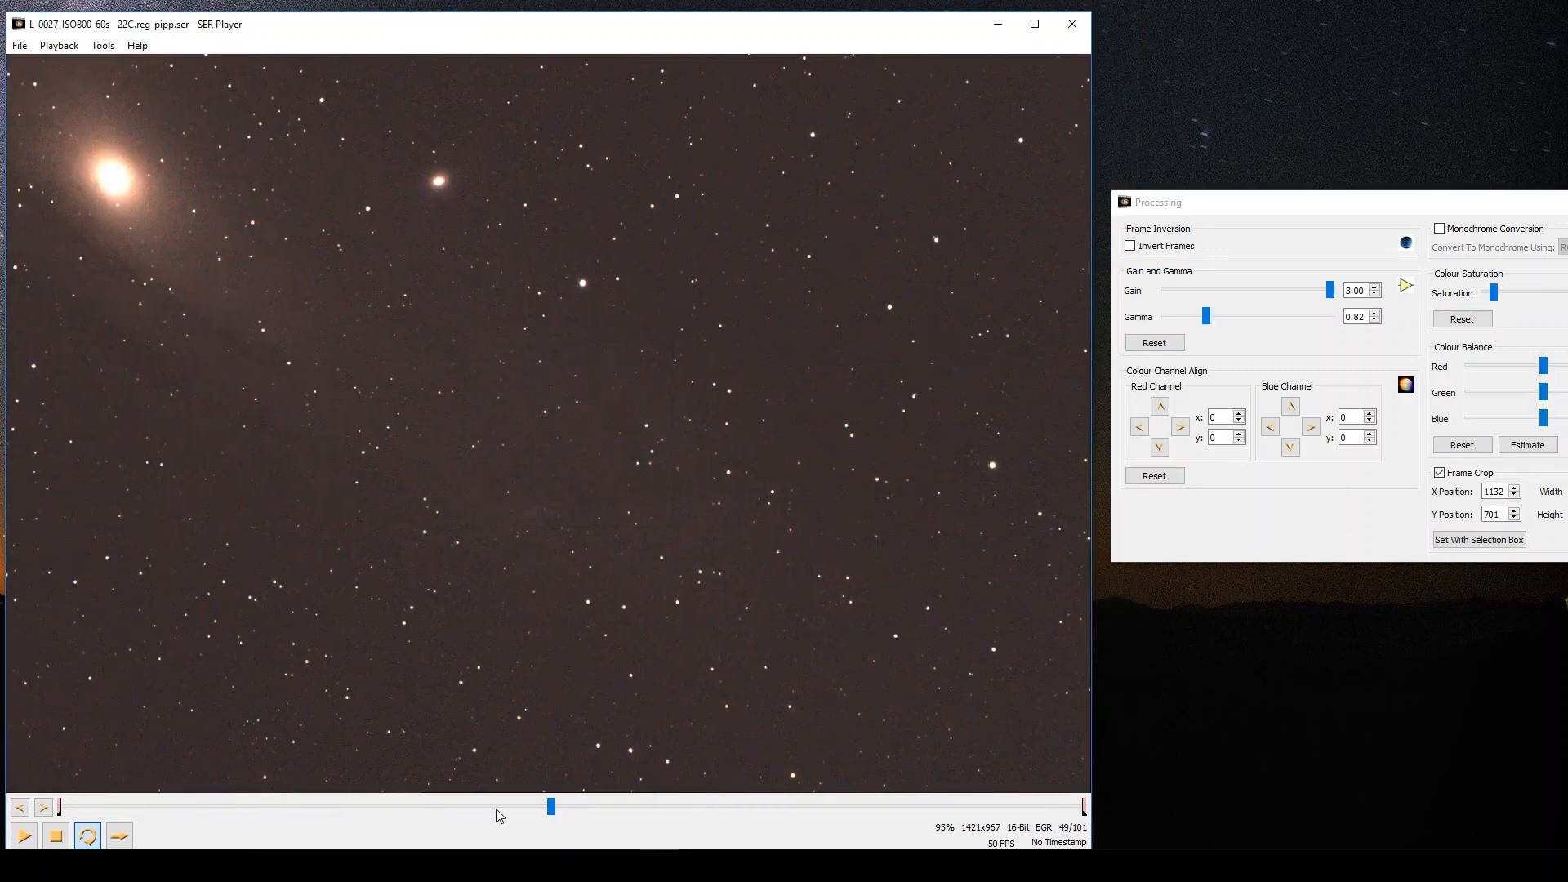
drag(552, 815, 624, 805)
drag(815, 797, 80, 814)
drag(79, 813, 653, 806)
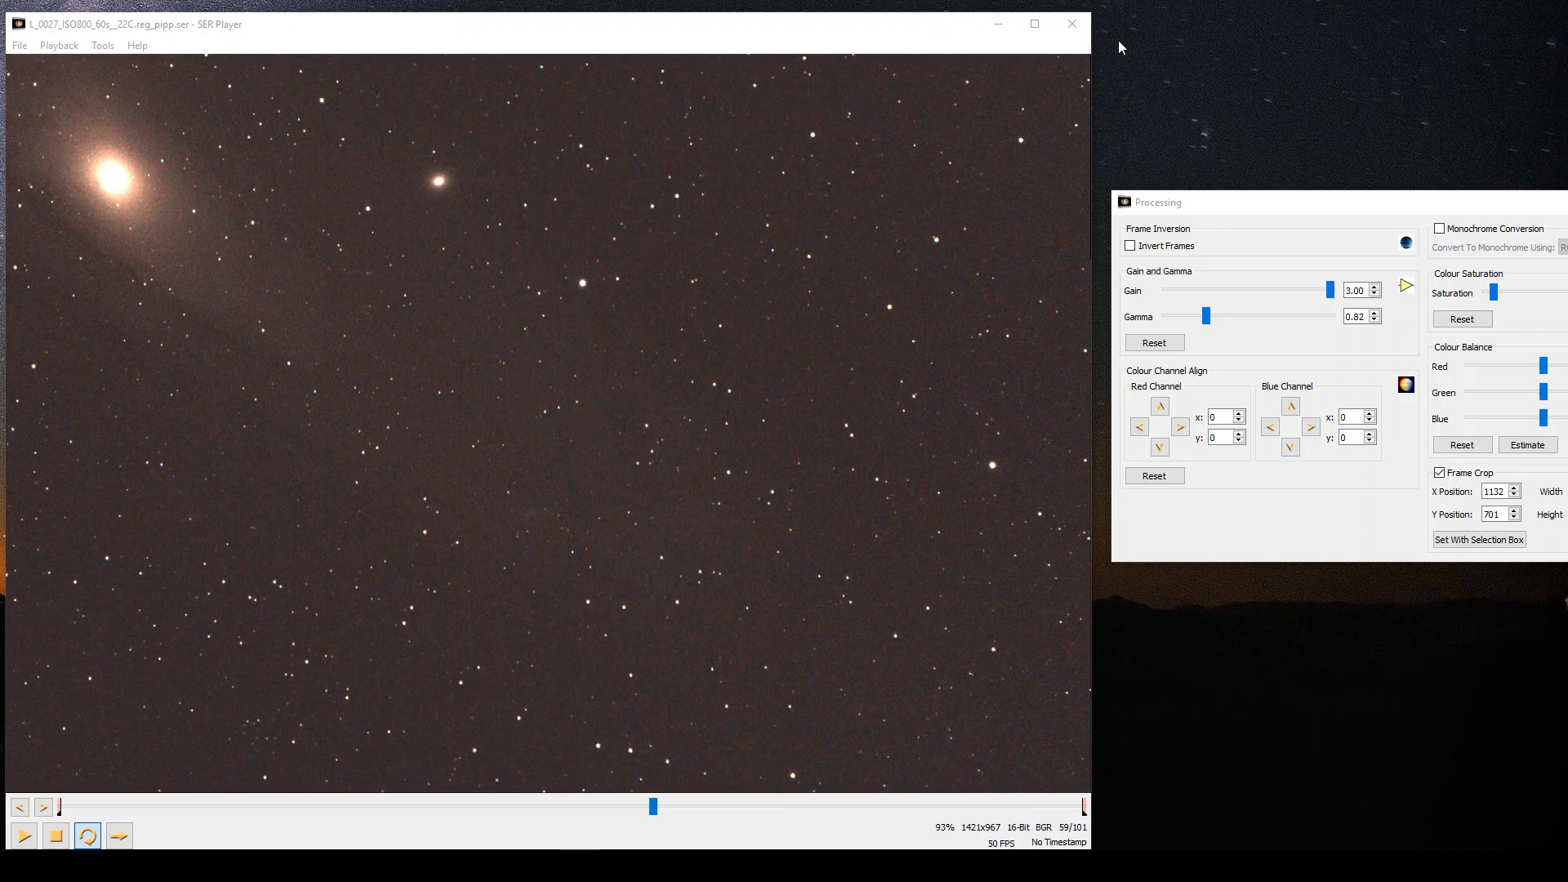
Step: Close the M31 video and open the SER video in INT lights\pipp_20181003_172251 of the 2018.05.08 M101 CAT EYE INTEGRAL folder
click(1073, 25)
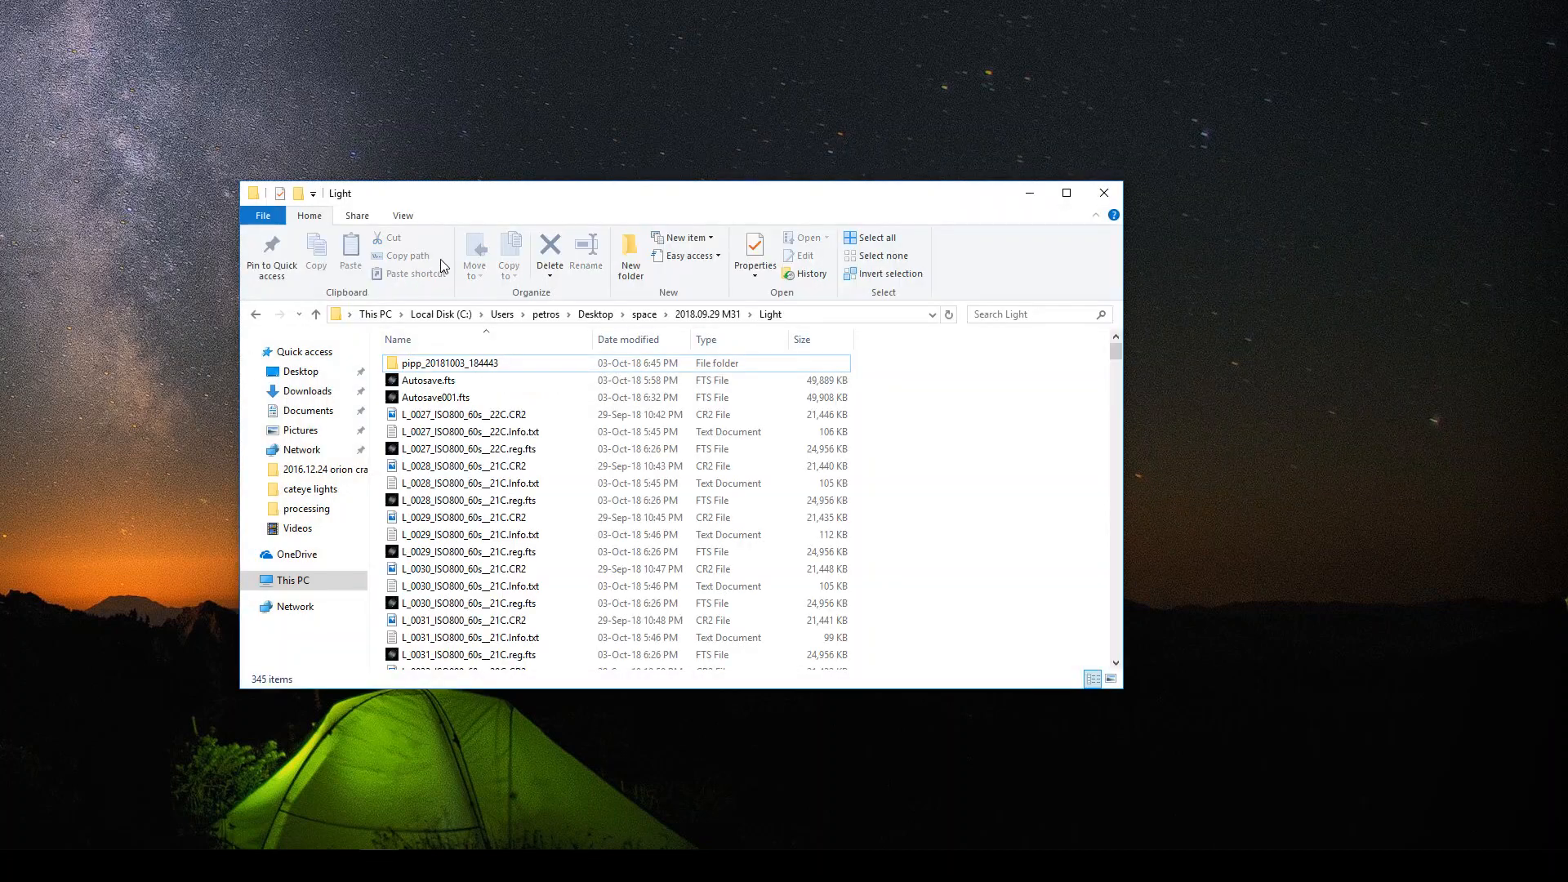
click(646, 320)
double_click(489, 484)
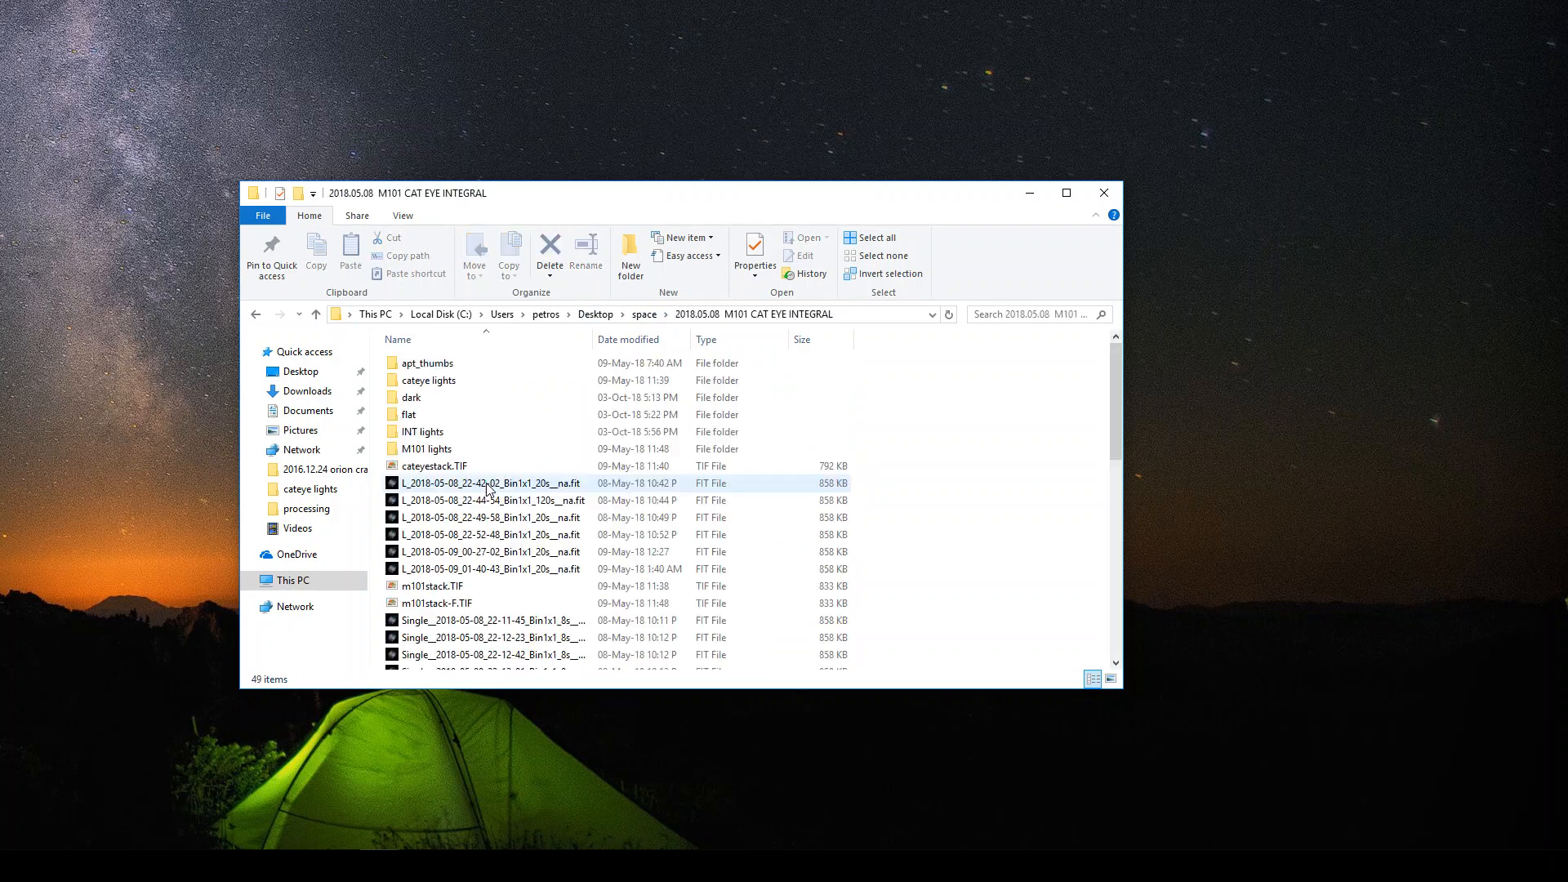
double_click(426, 434)
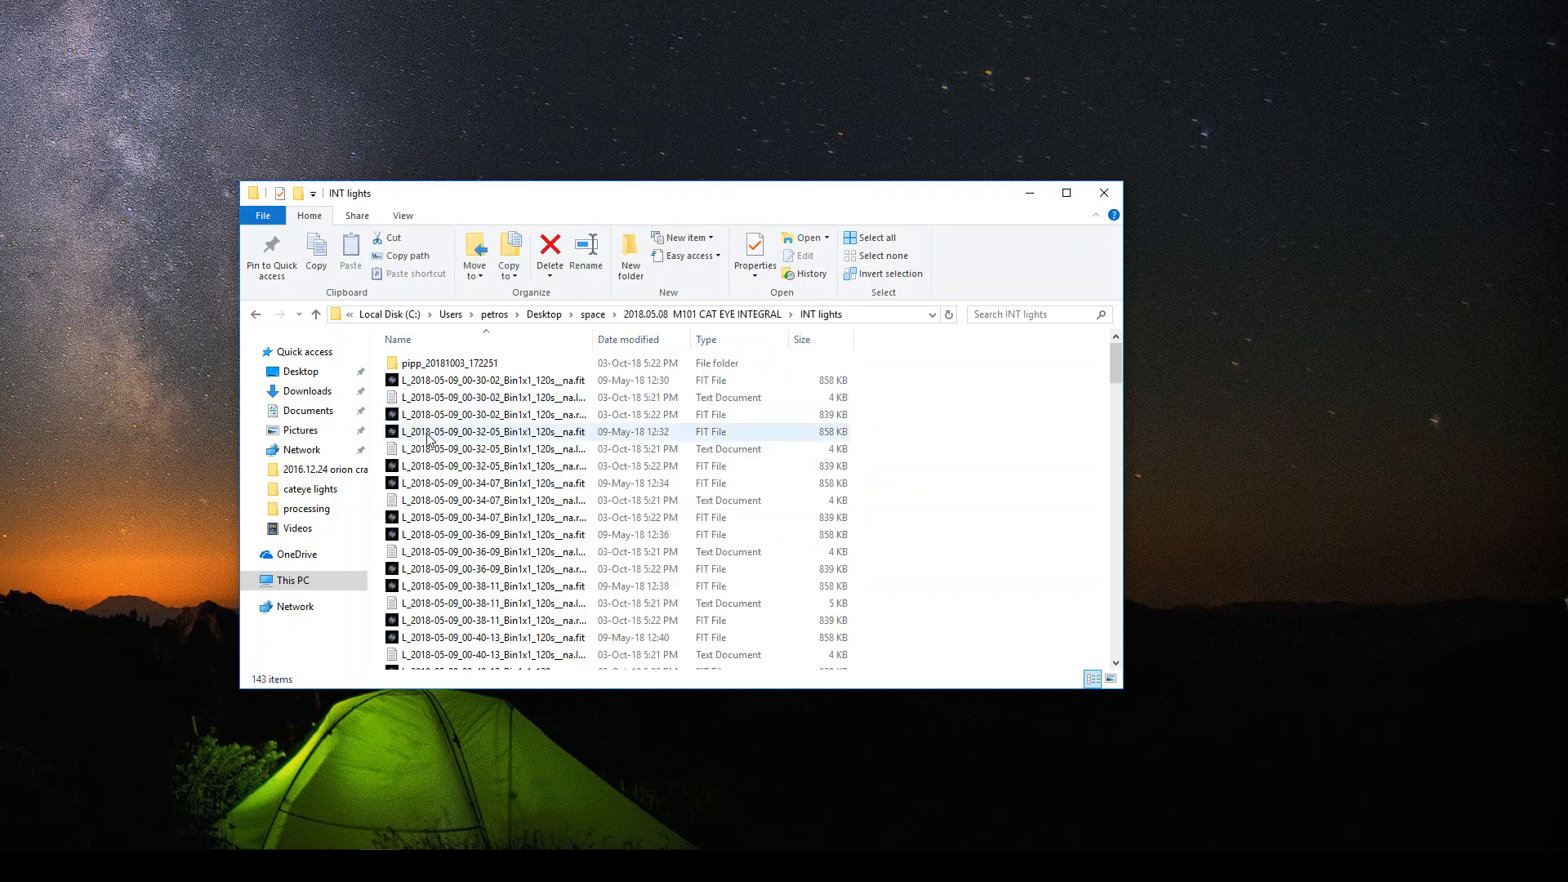
double_click(437, 364)
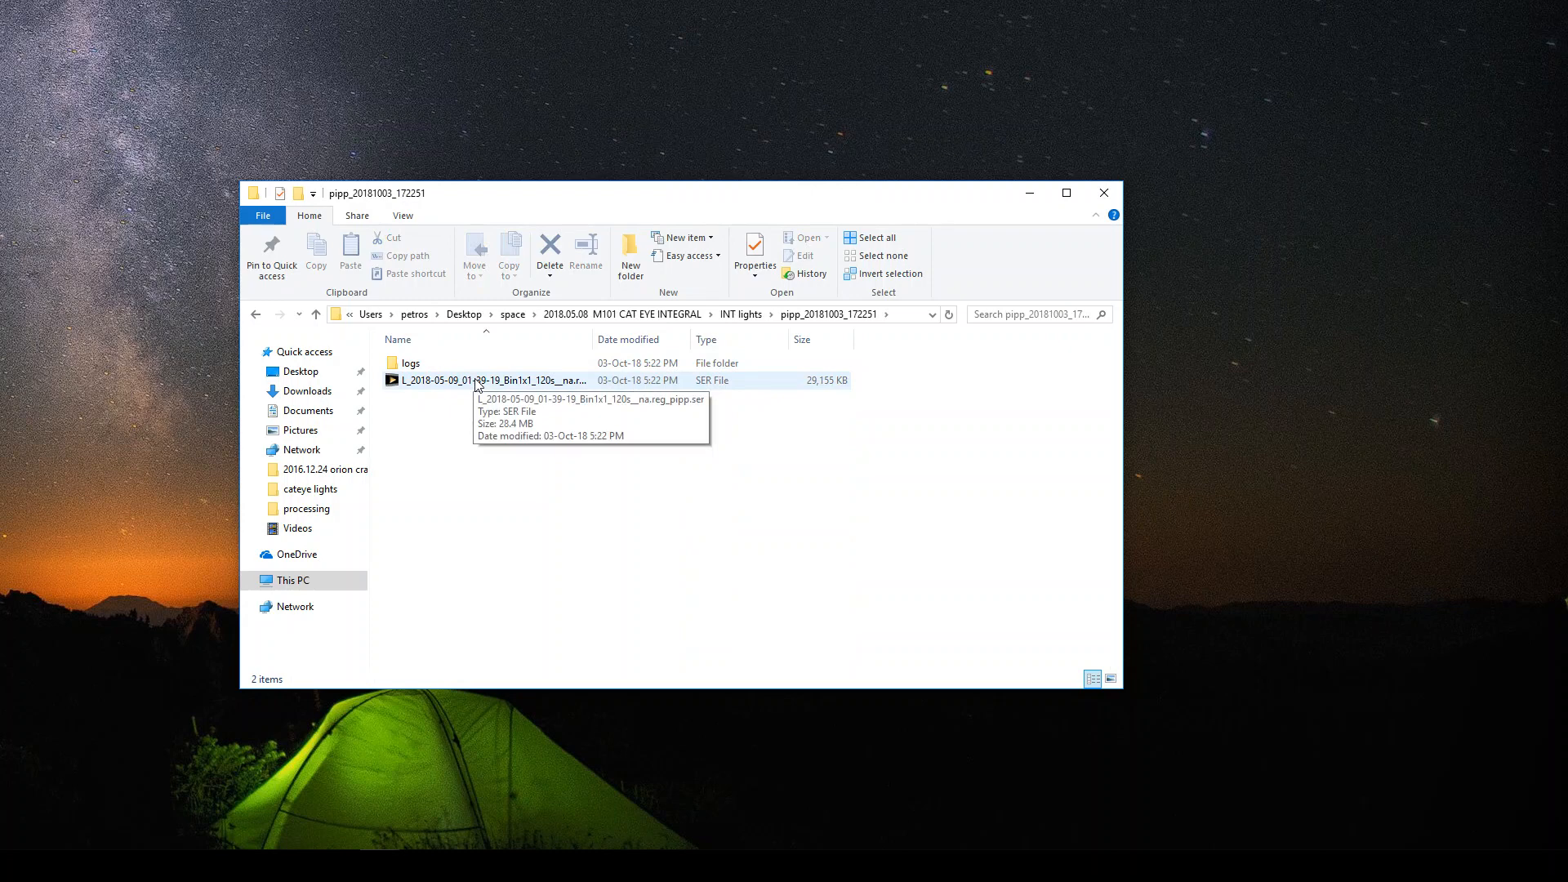
click(477, 382)
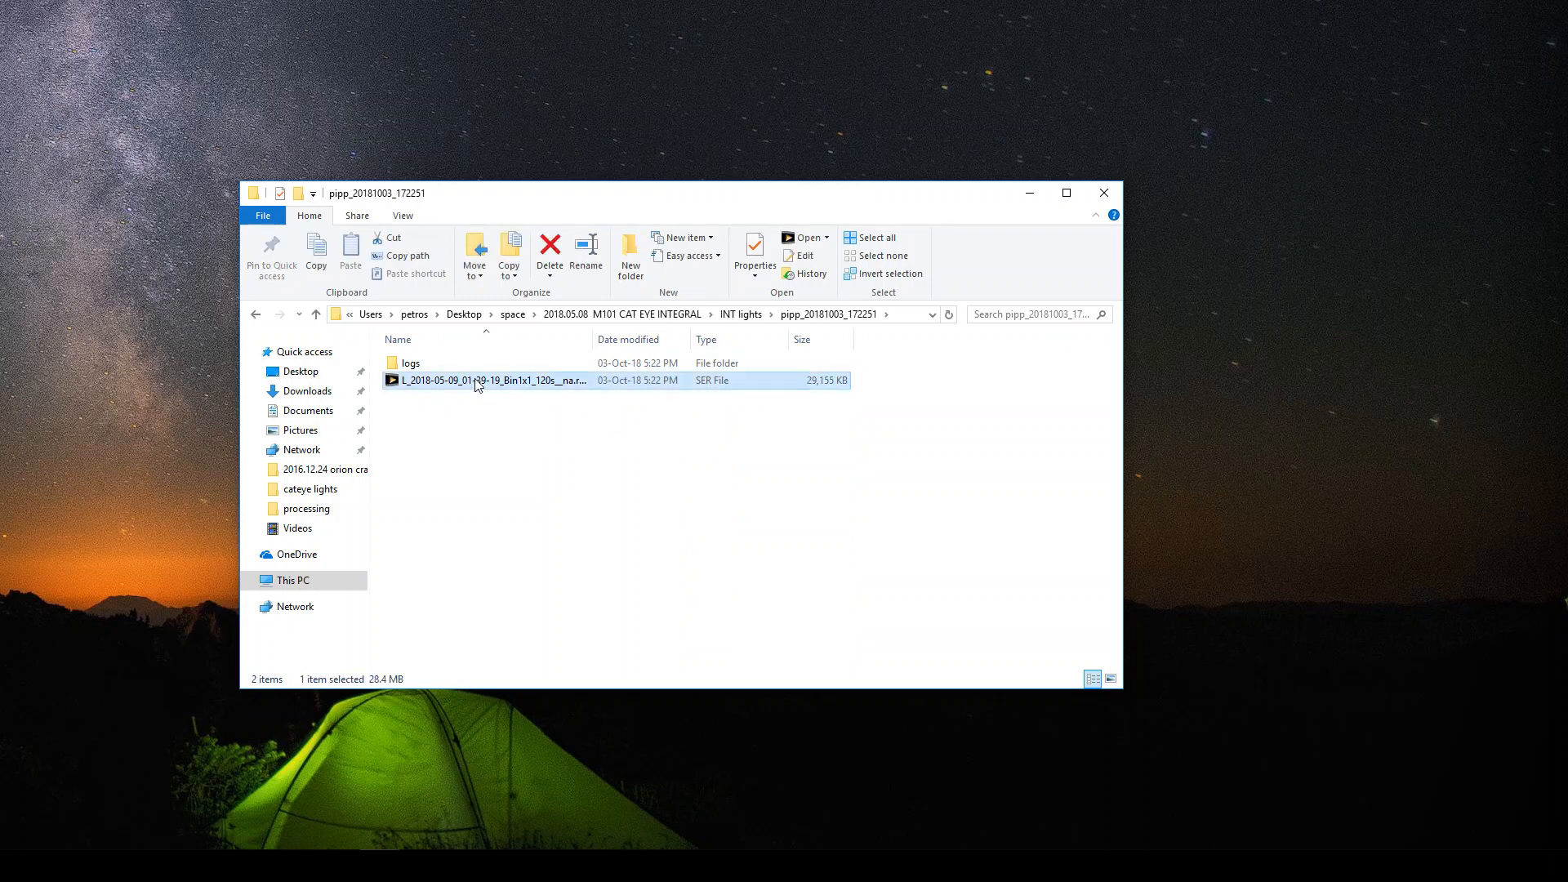
double_click(437, 383)
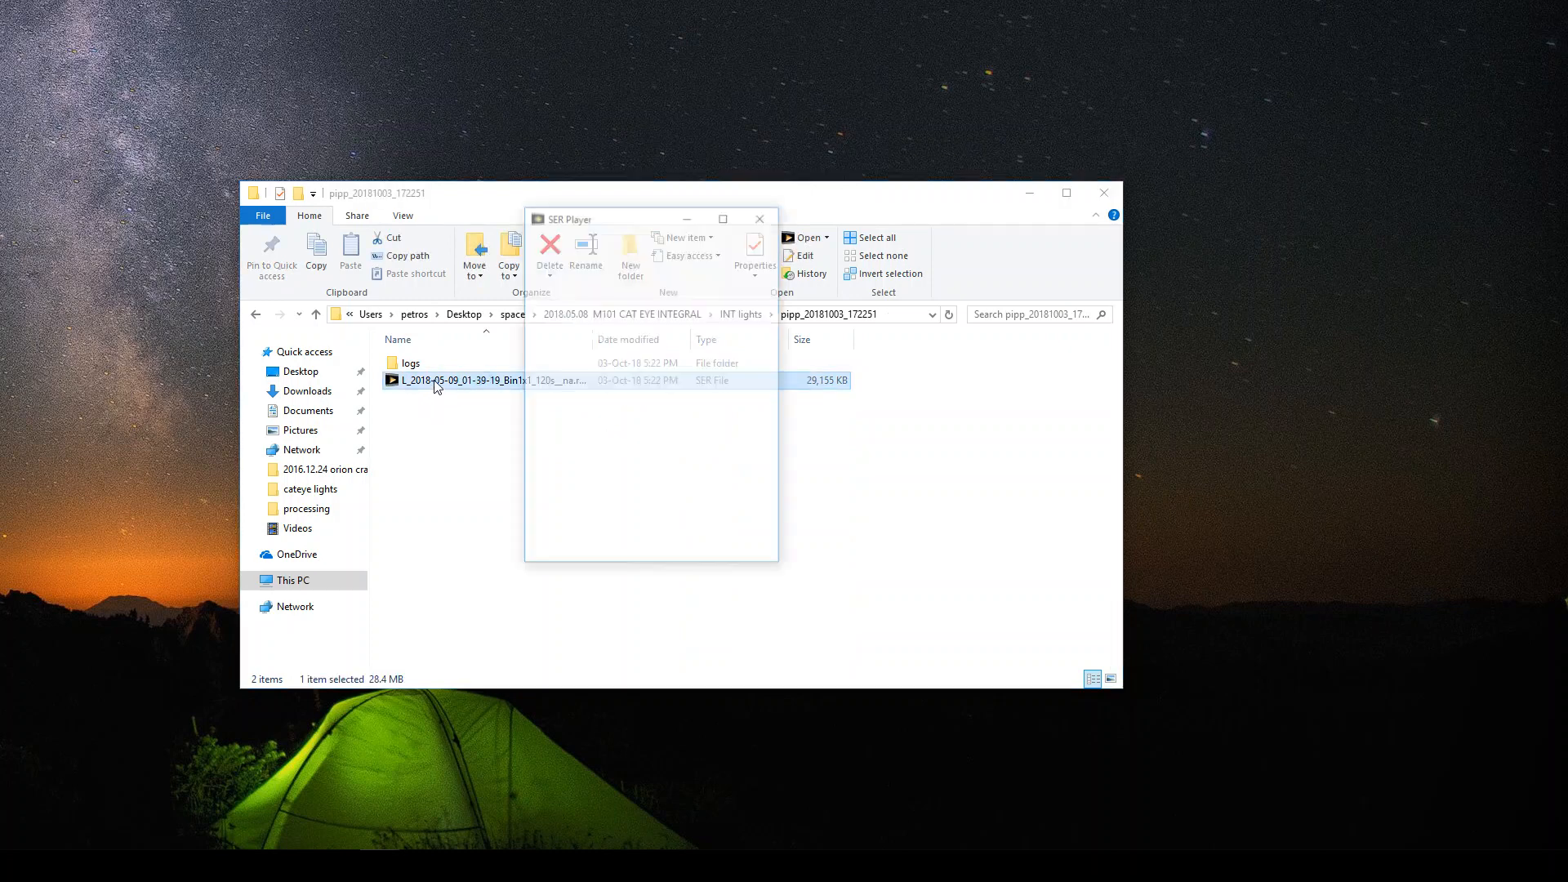
Step: Minimize the folder window, reposition the player, and stop the INT lights video's playback
click(1028, 198)
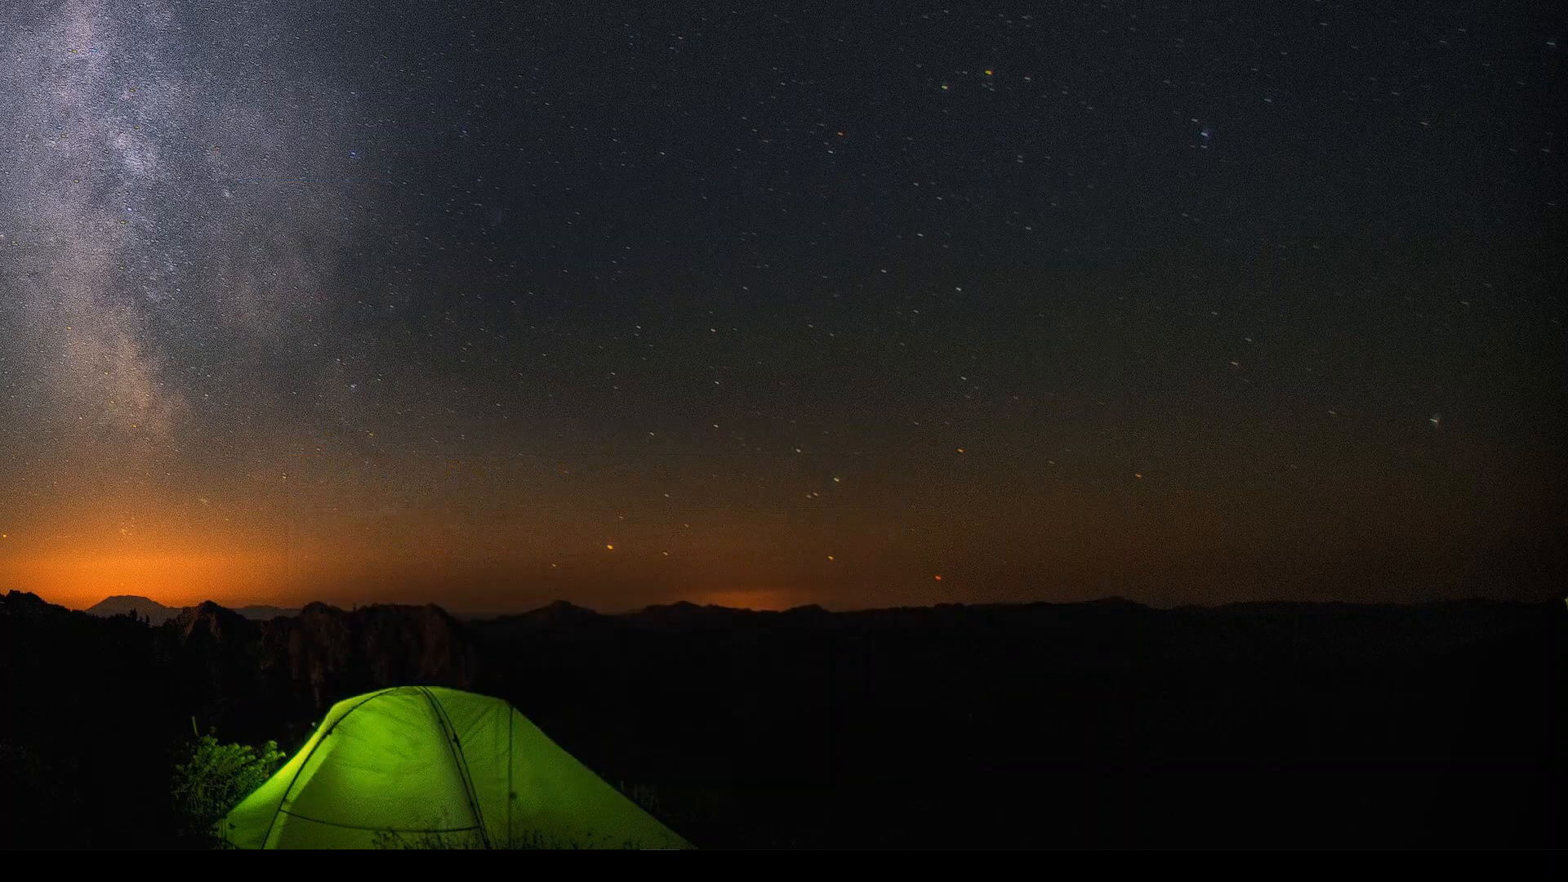
mouse_move(585, 128)
mouse_down()
mouse_move(675, 119)
mouse_move(571, 106)
mouse_up()
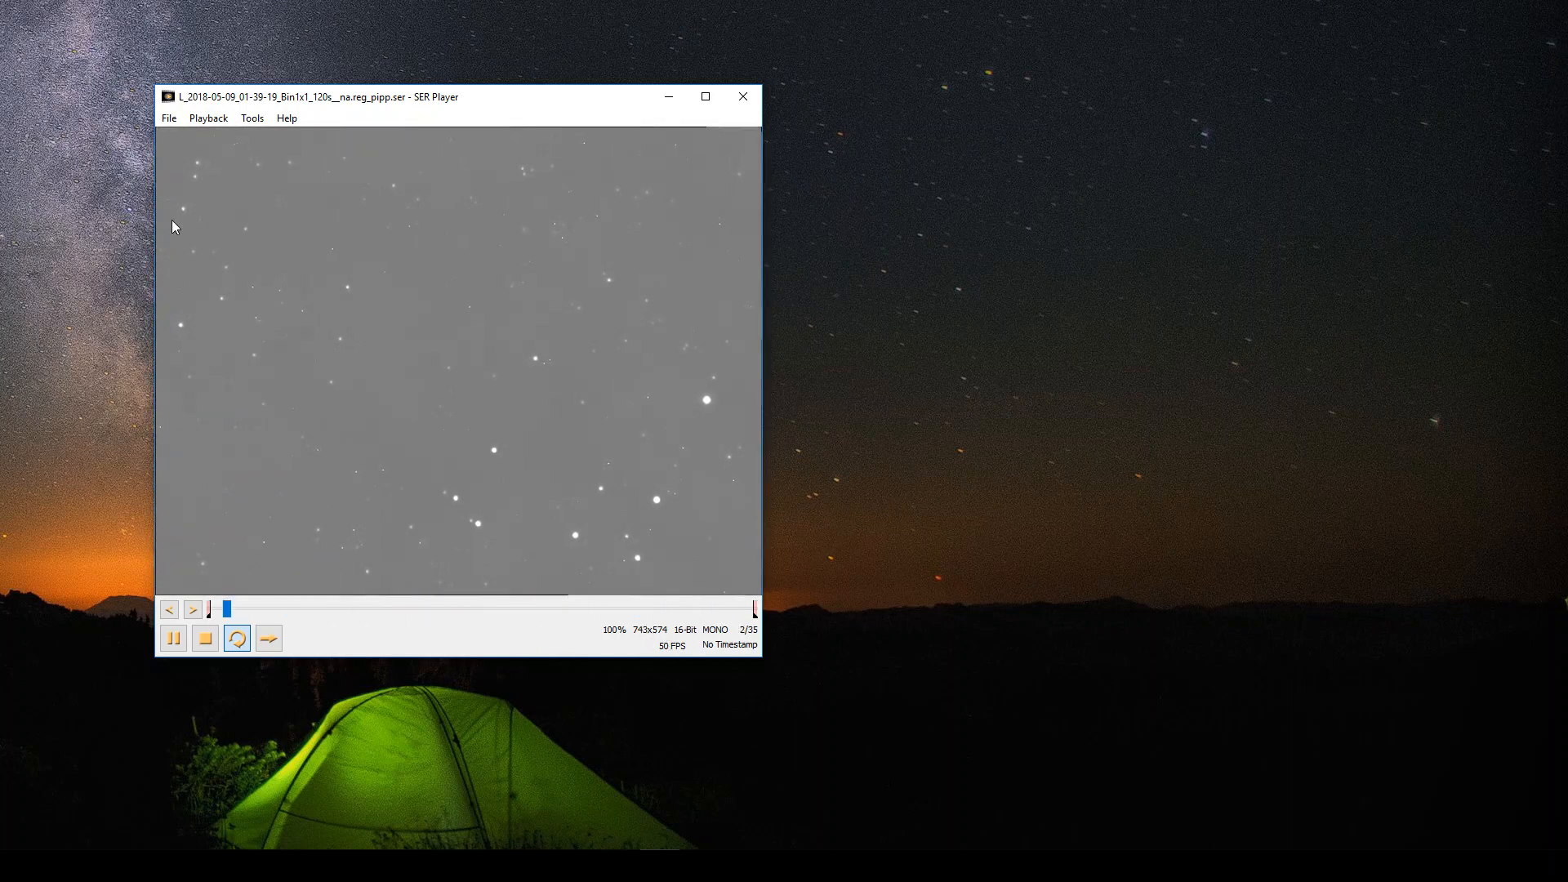
click(206, 640)
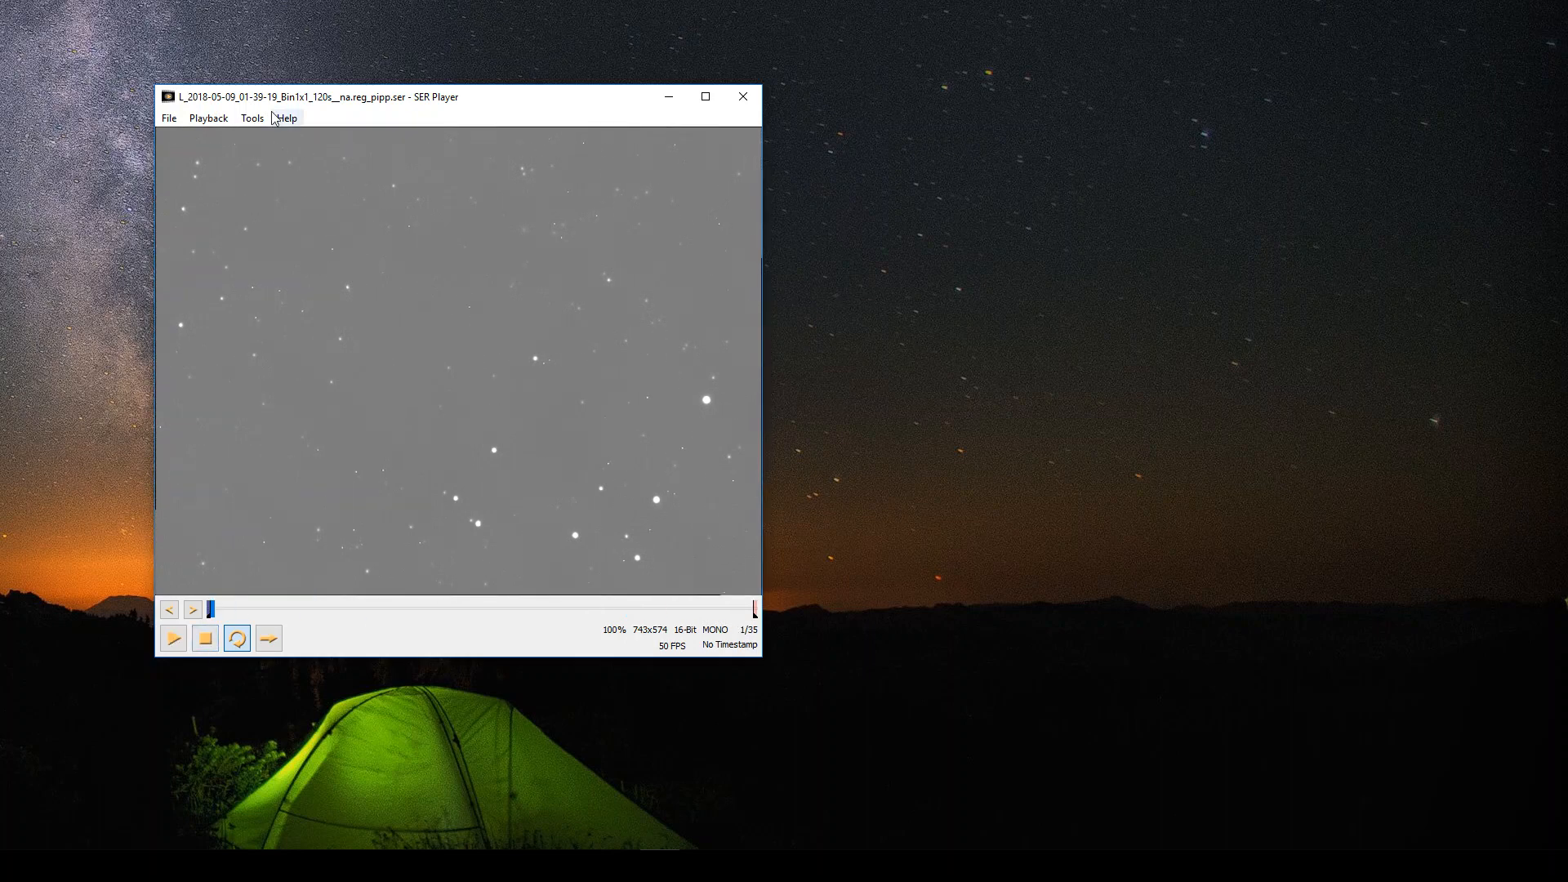
Step: Open the processing options beside the monochrome video and set the gain to 1.51 and gamma to 0.32
click(243, 120)
click(248, 183)
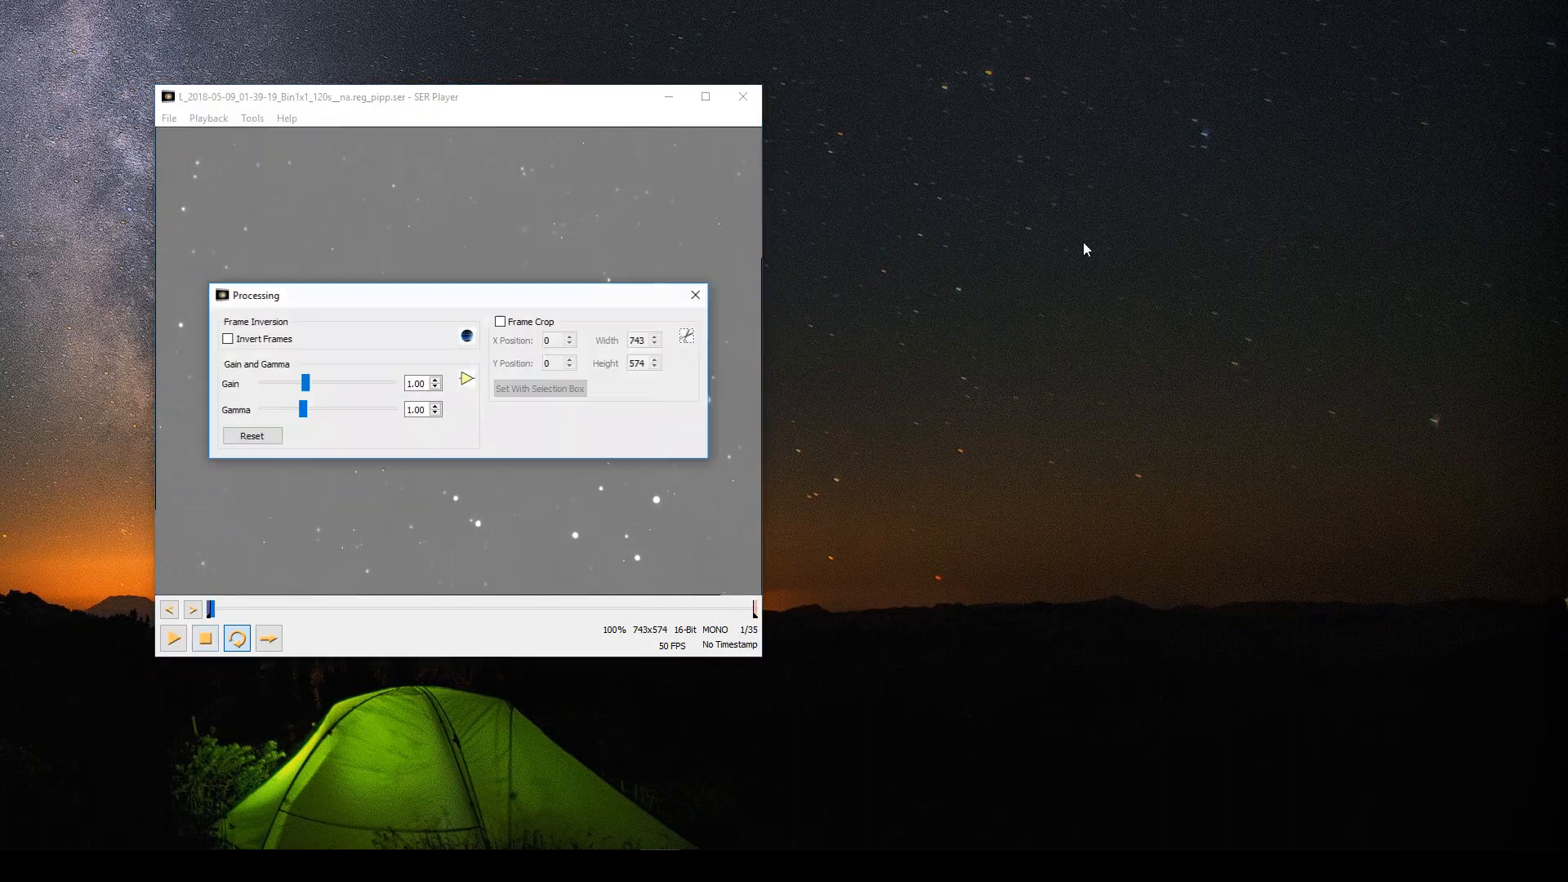
drag(551, 297, 1245, 364)
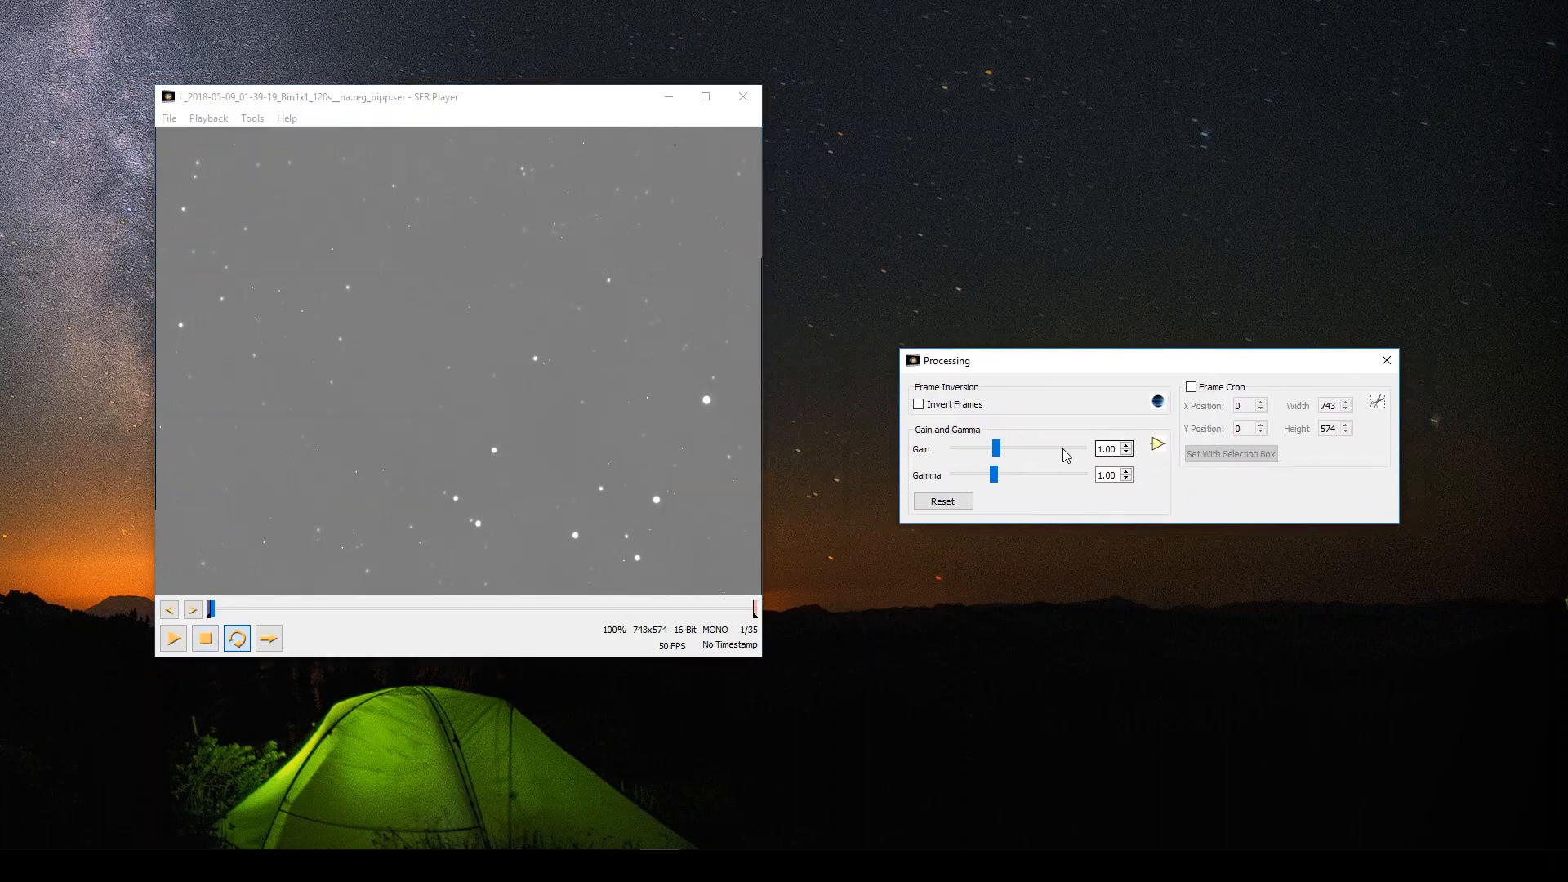
mouse_move(999, 451)
mouse_down()
mouse_move(1044, 449)
mouse_move(964, 475)
mouse_move(1036, 452)
mouse_move(1021, 460)
mouse_up()
drag(1045, 364, 1019, 338)
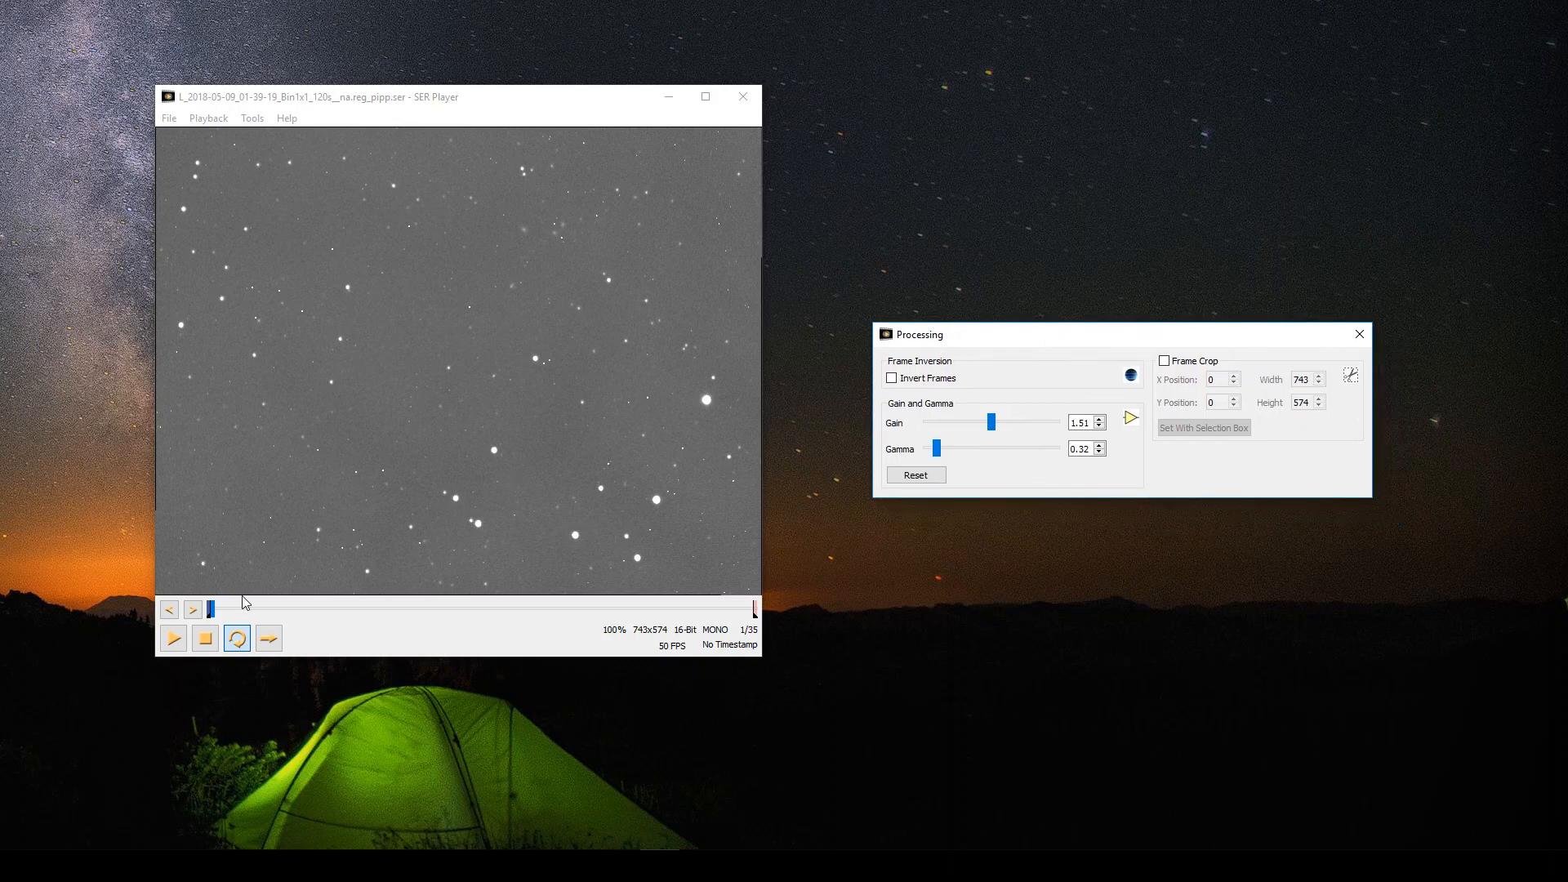
Step: Scrub forward through the INT lights video and back to the first frame, comparing the star field between frames
drag(210, 608, 626, 609)
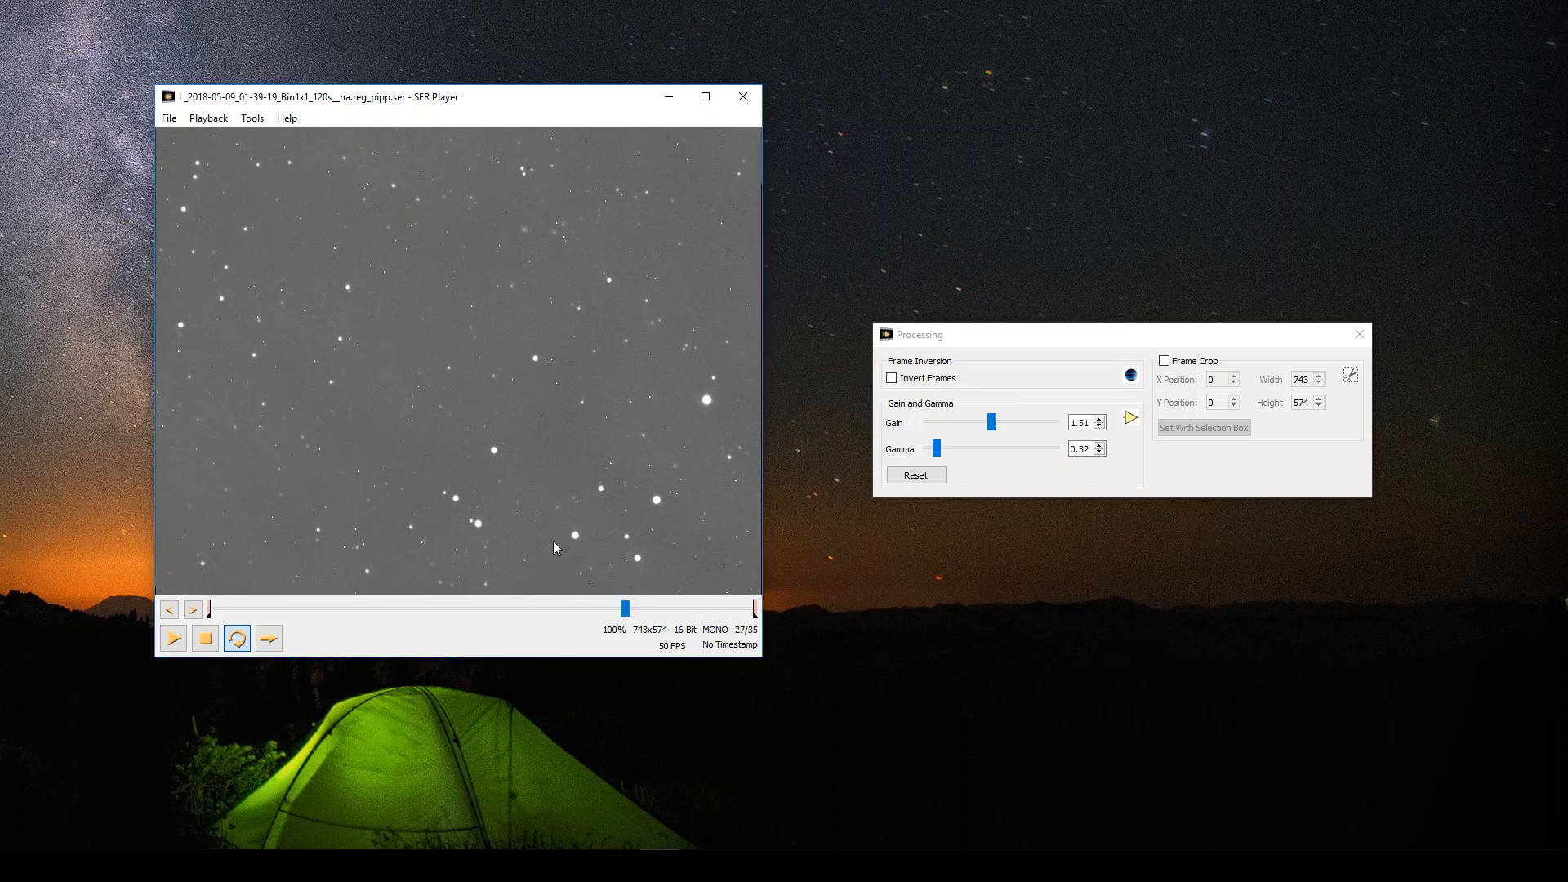
drag(625, 609, 664, 617)
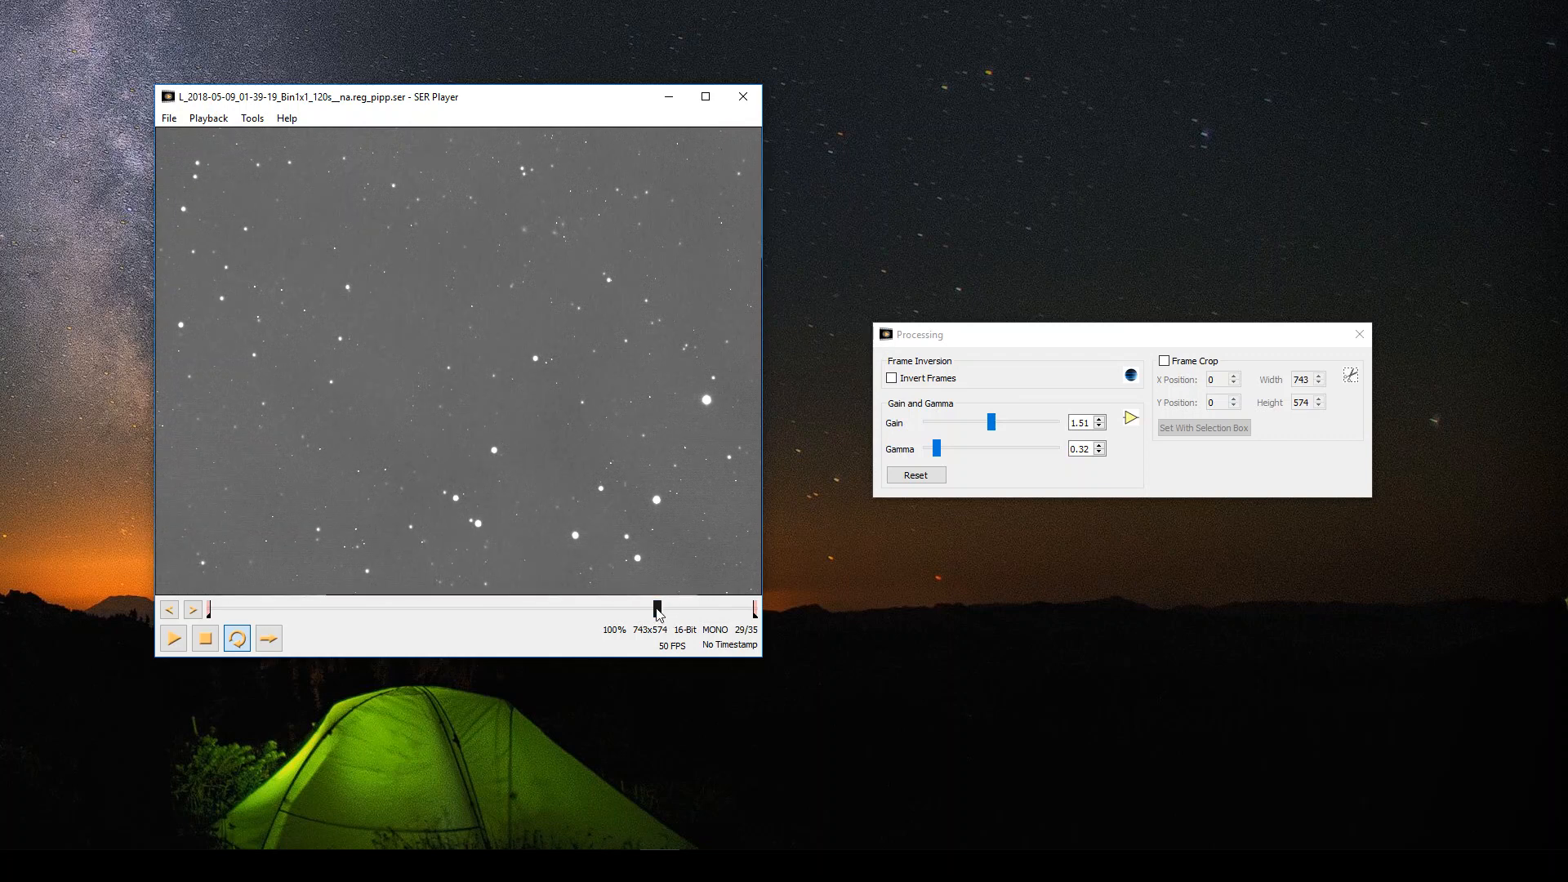
drag(658, 613, 211, 610)
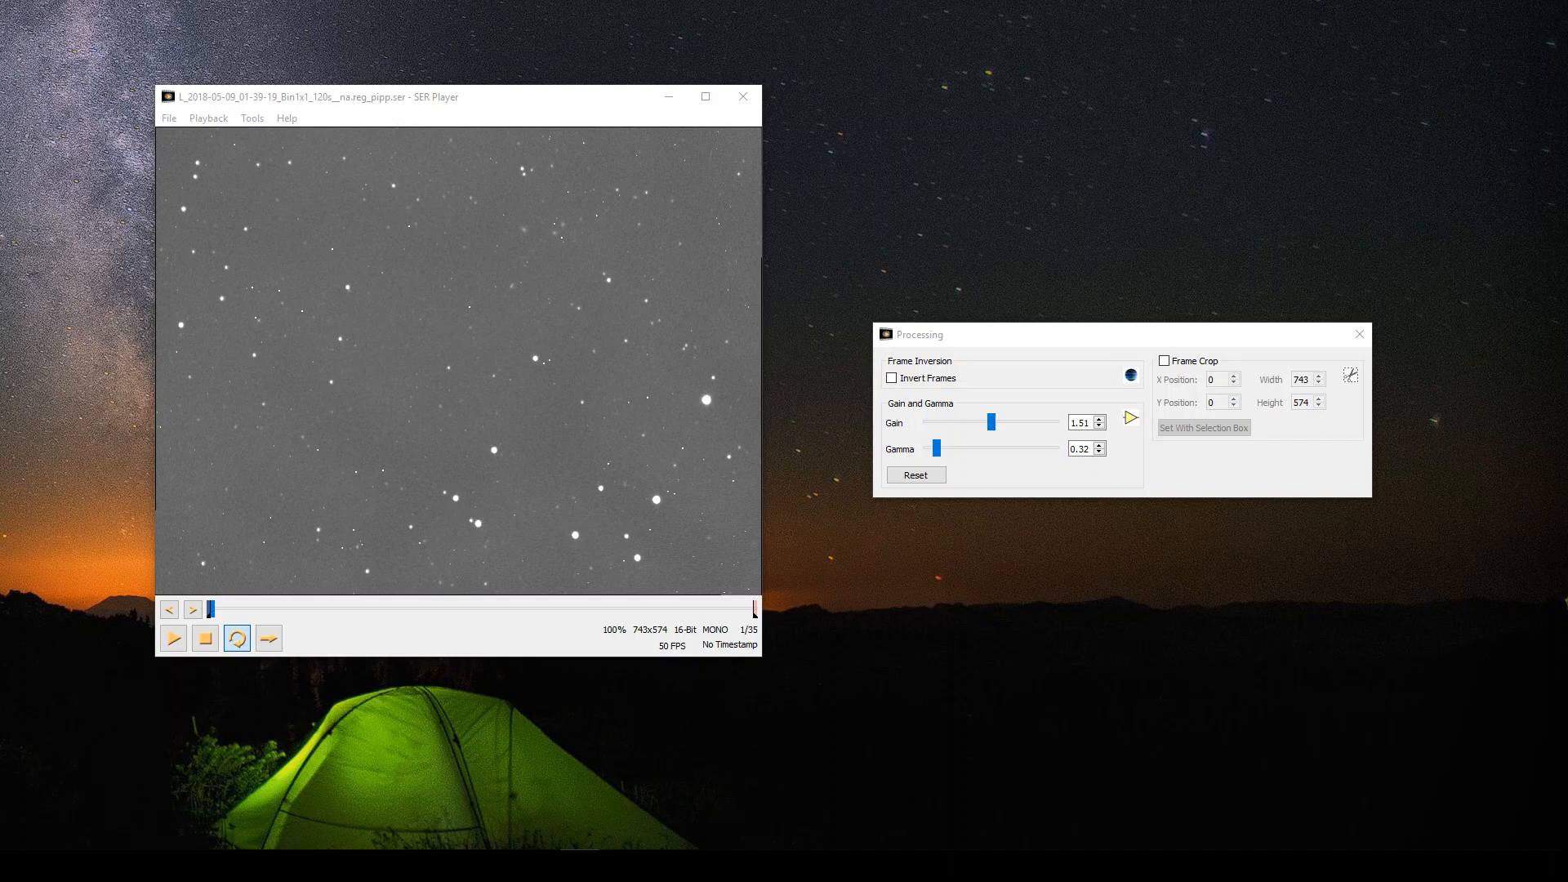